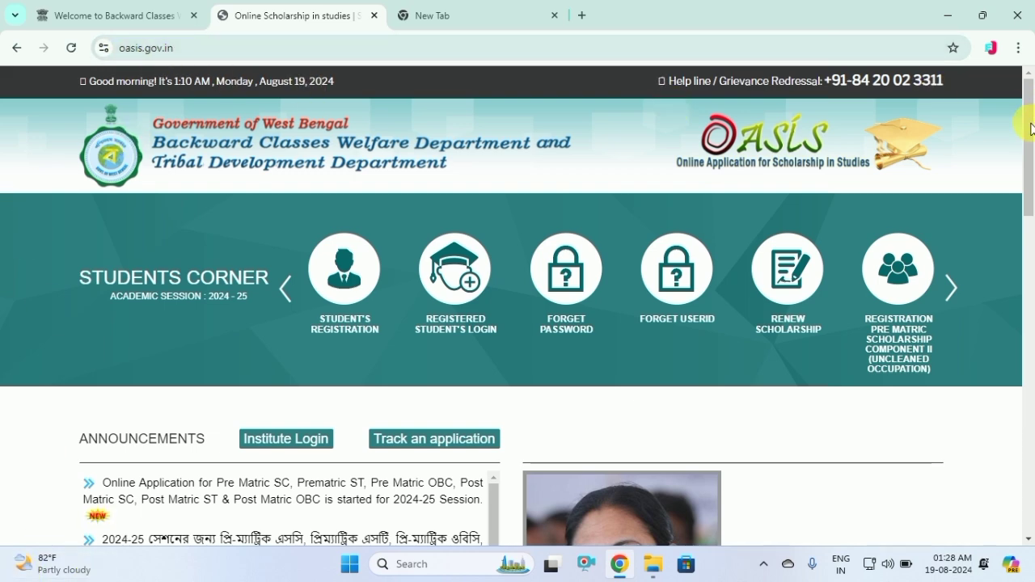
Open Student's Registration and confirm DAKSHIN DINAJPUR as the institution's district
left_click_drag(1026, 121, 1026, 187)
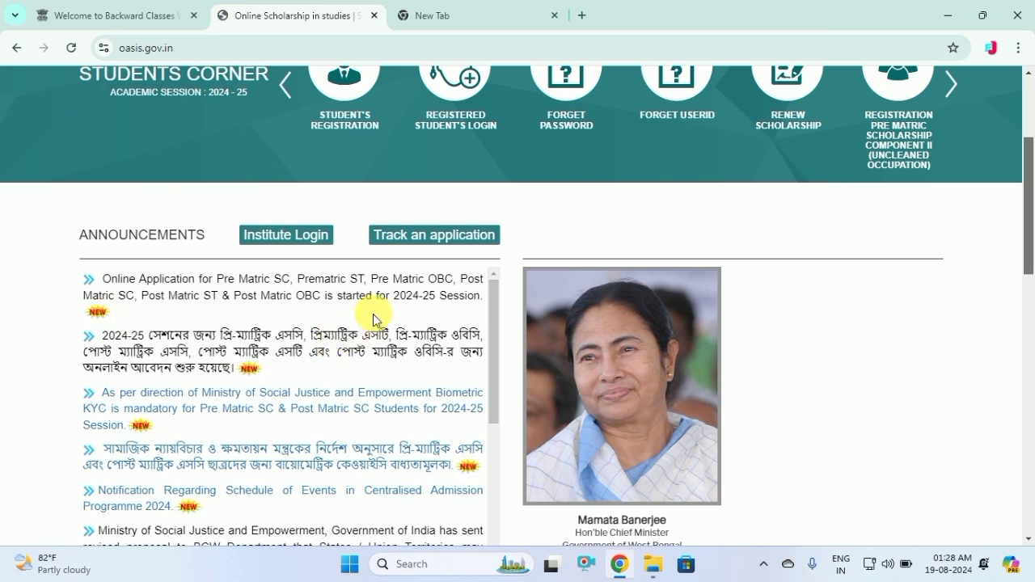
left_click_drag(1029, 212, 1028, 151)
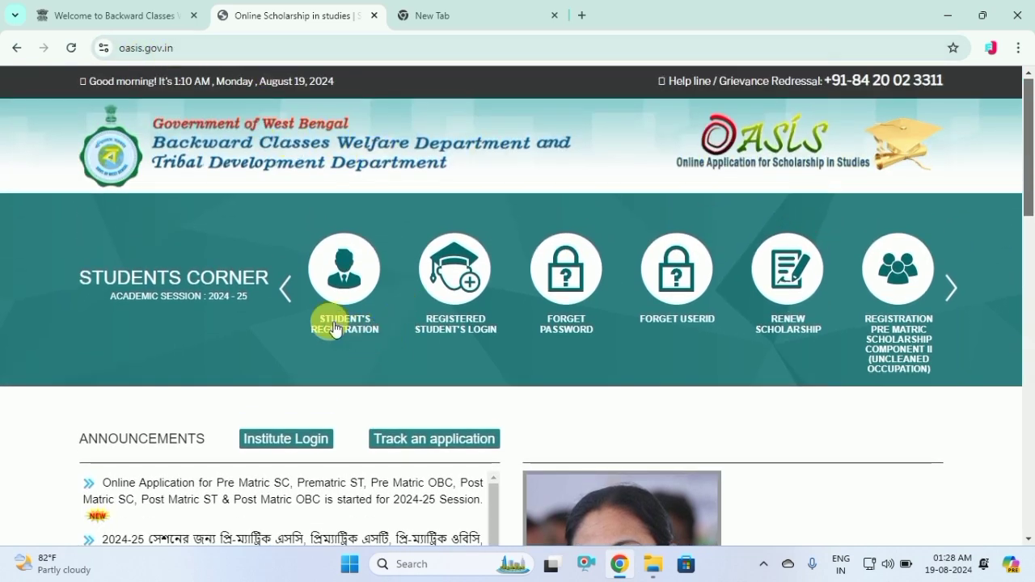
left_click(332, 292)
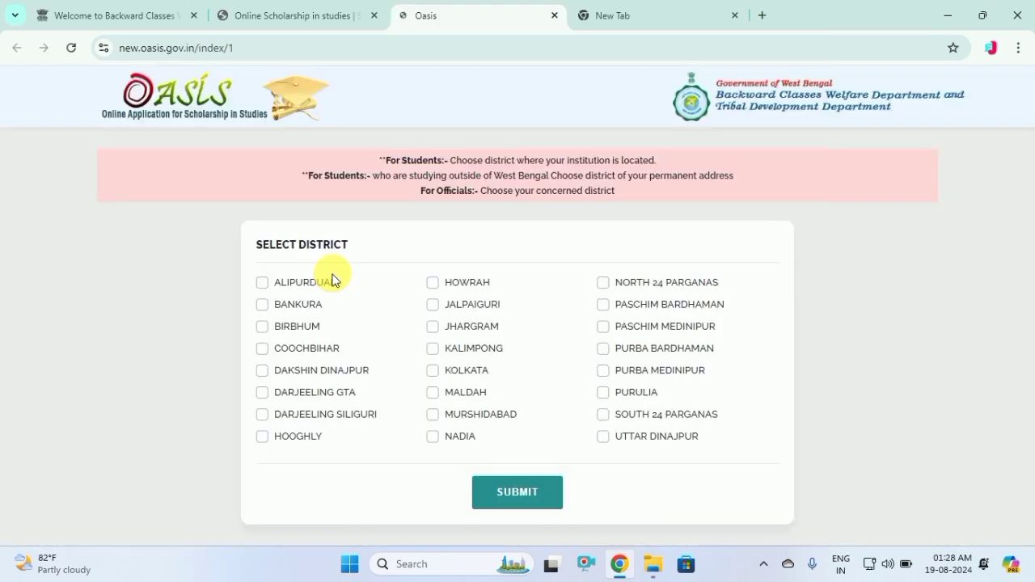
left_click(262, 370)
left_click(532, 499)
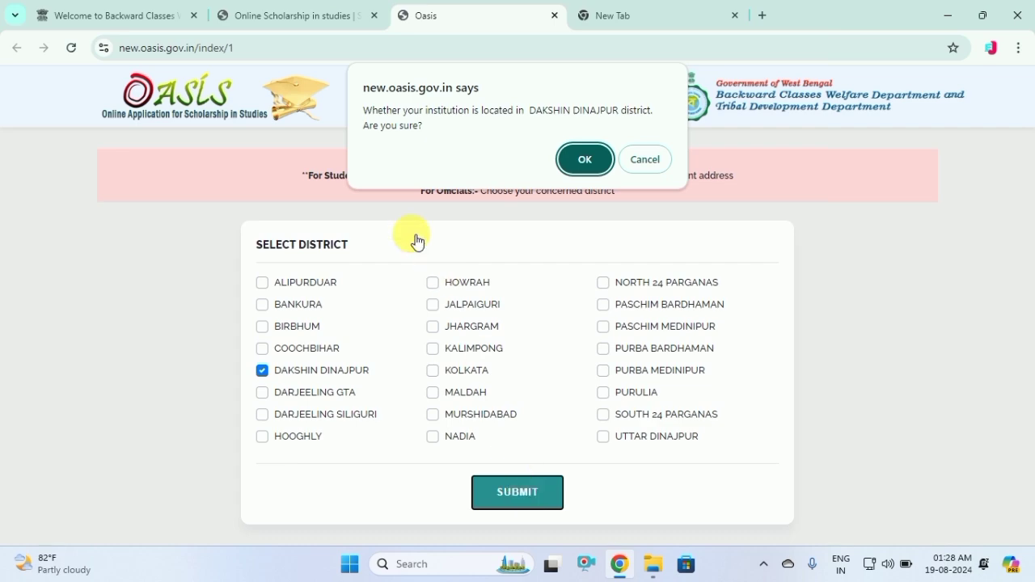
left_click(580, 162)
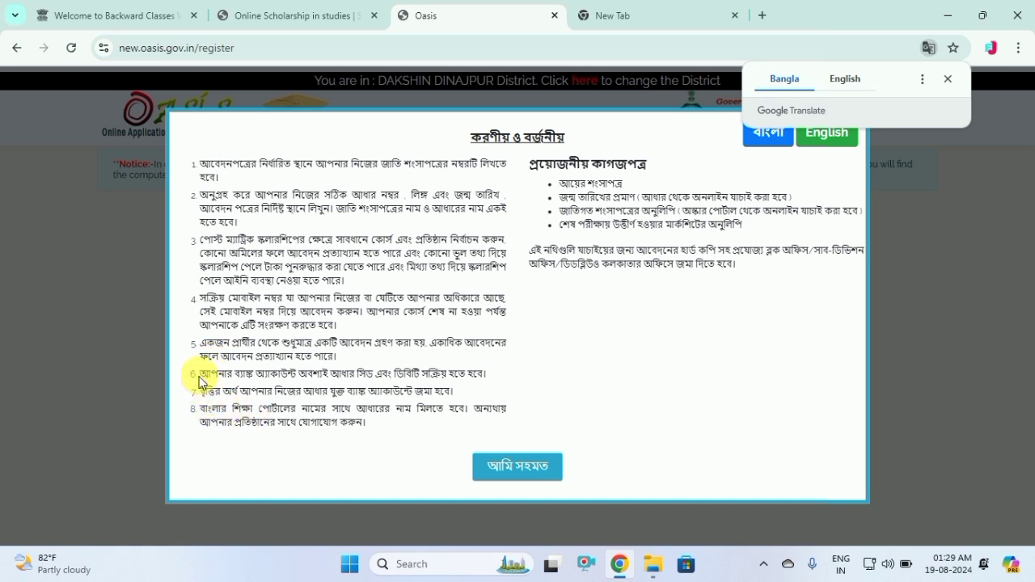
Read instructions 6–8 of the Bengali Do's and Don'ts notice, then accept it with 'আমি সহমত'
left_click_drag(202, 378, 387, 385)
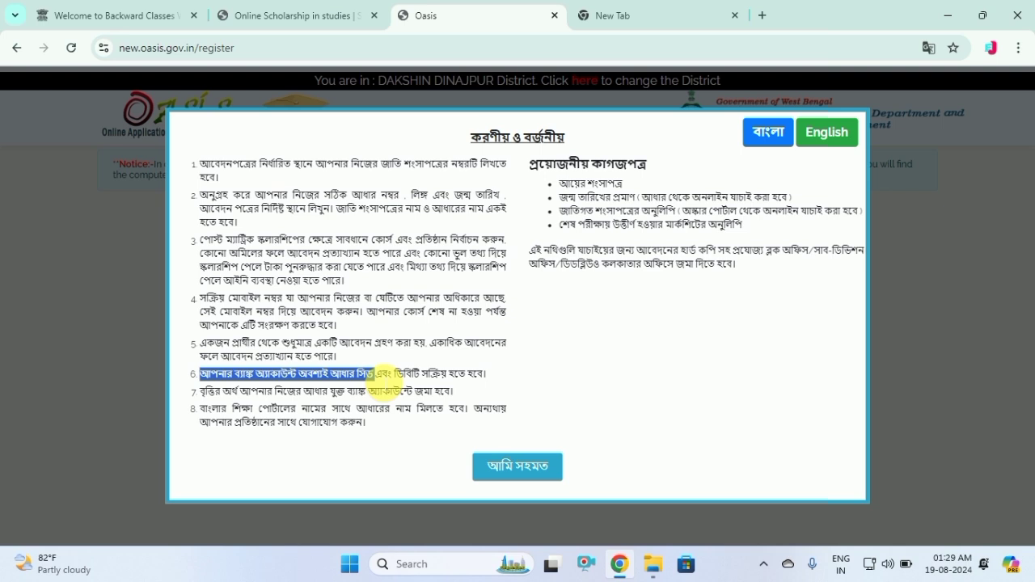
left_click_drag(386, 381, 513, 372)
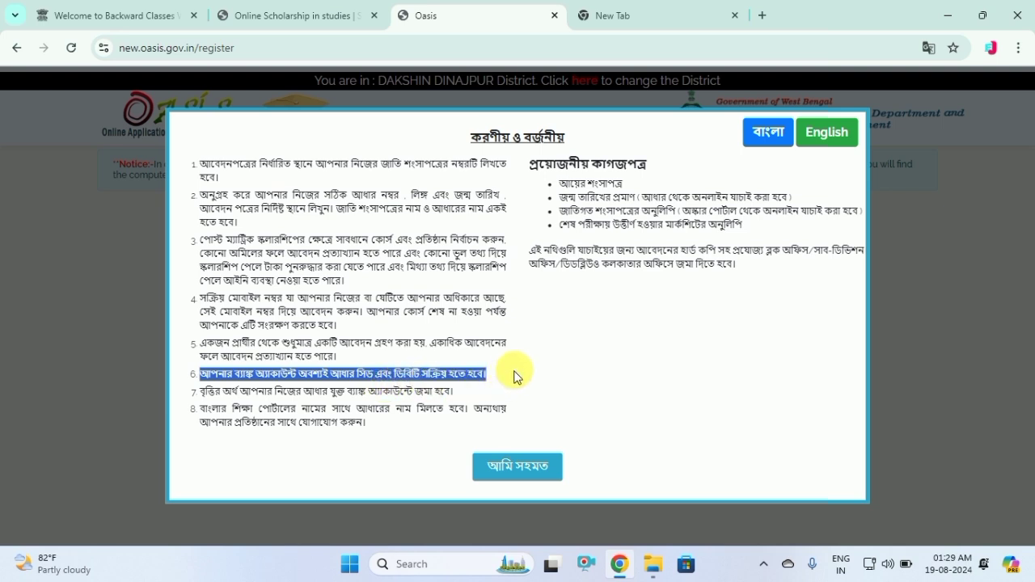
left_click(515, 374)
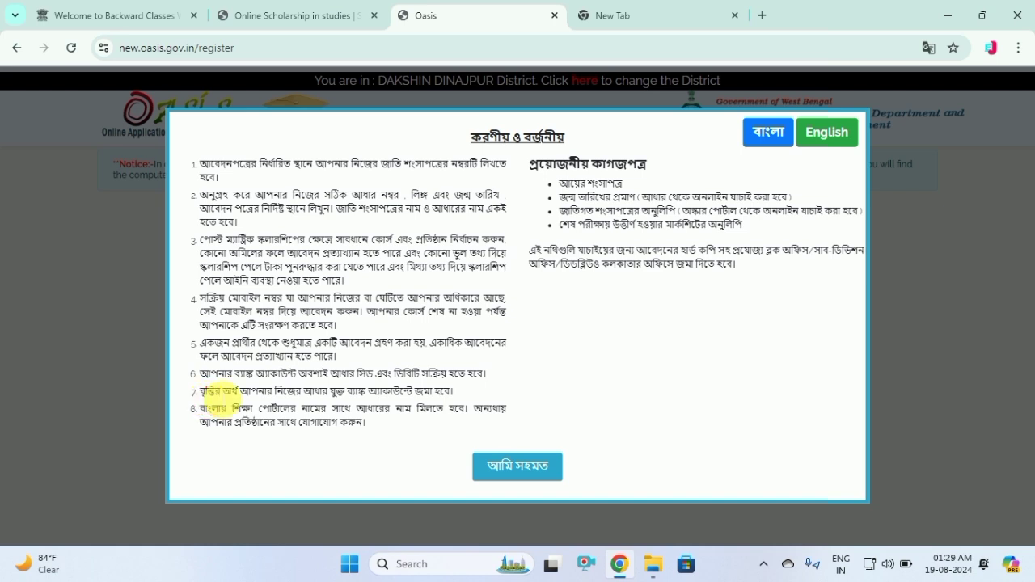
left_click_drag(202, 393, 474, 394)
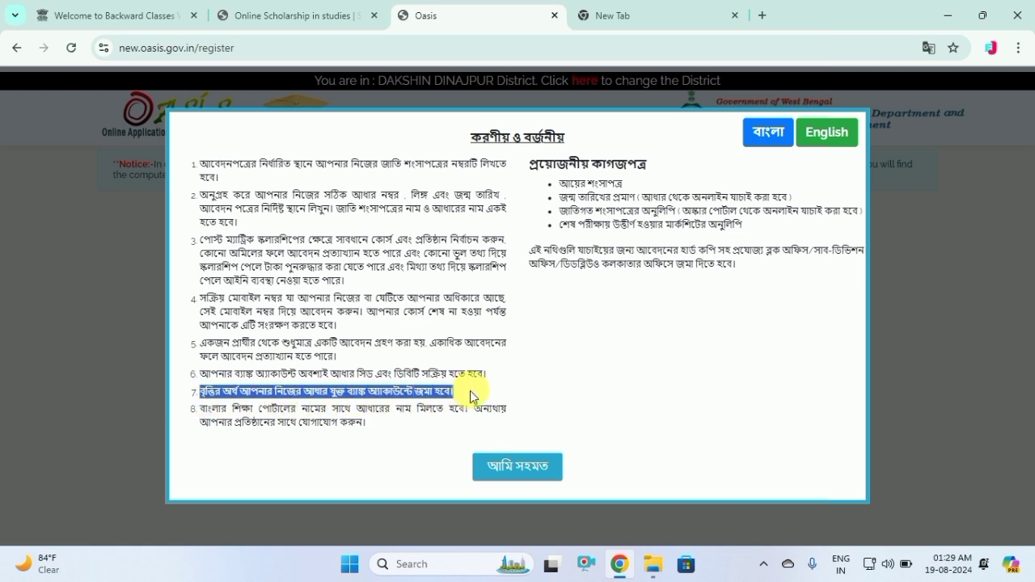
left_click(484, 393)
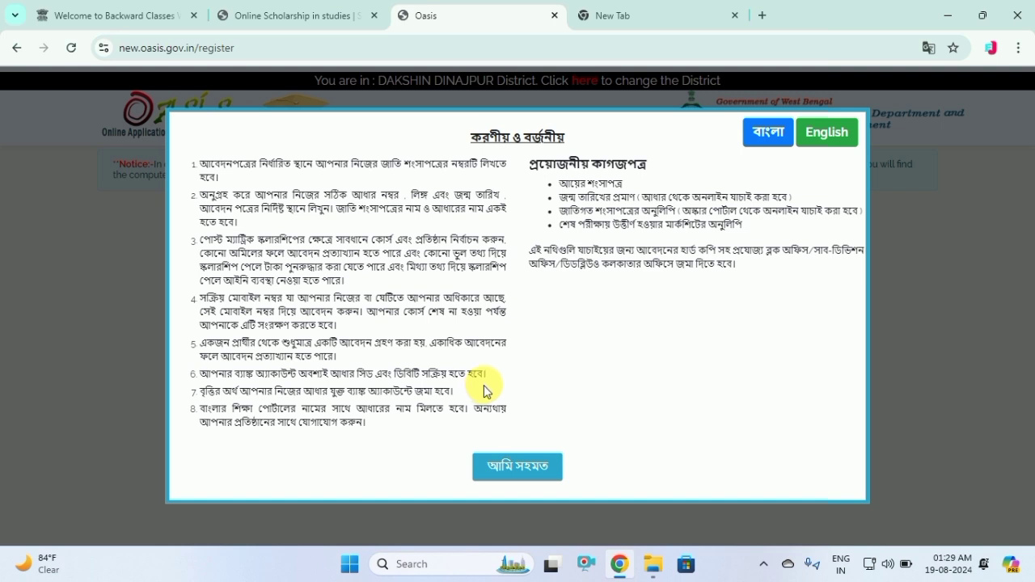
left_click_drag(201, 408, 445, 412)
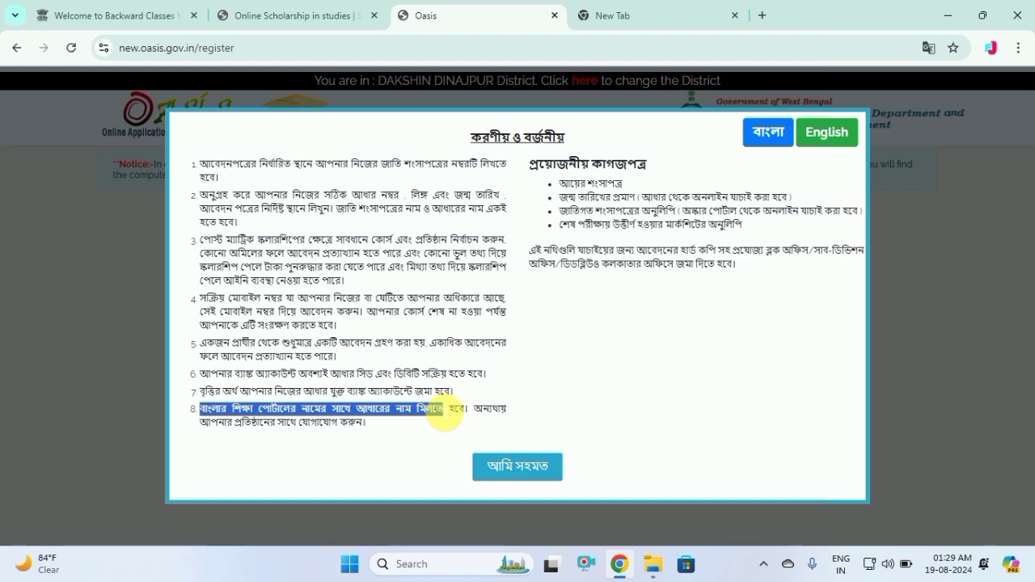
left_click(561, 408)
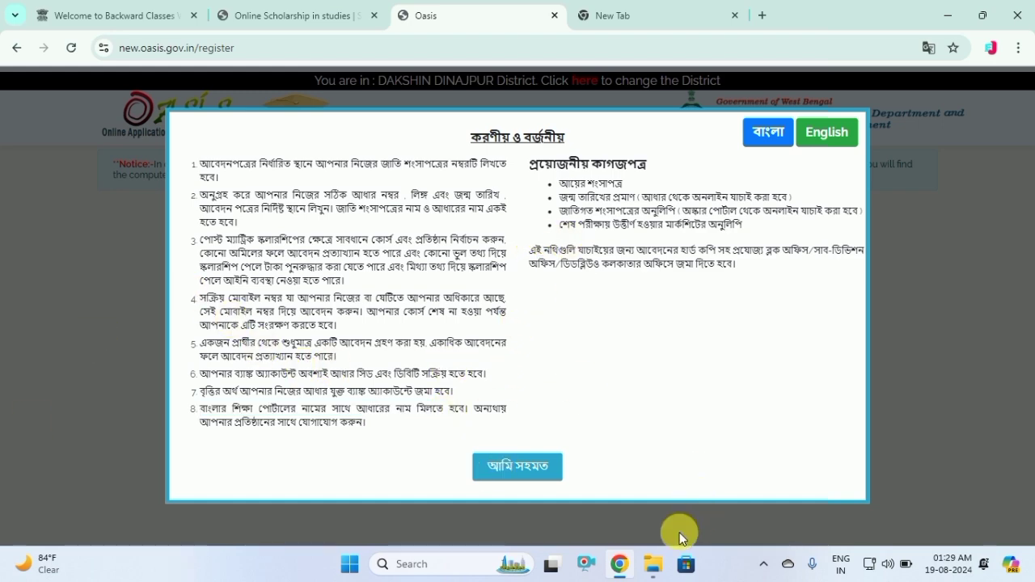
left_click(521, 474)
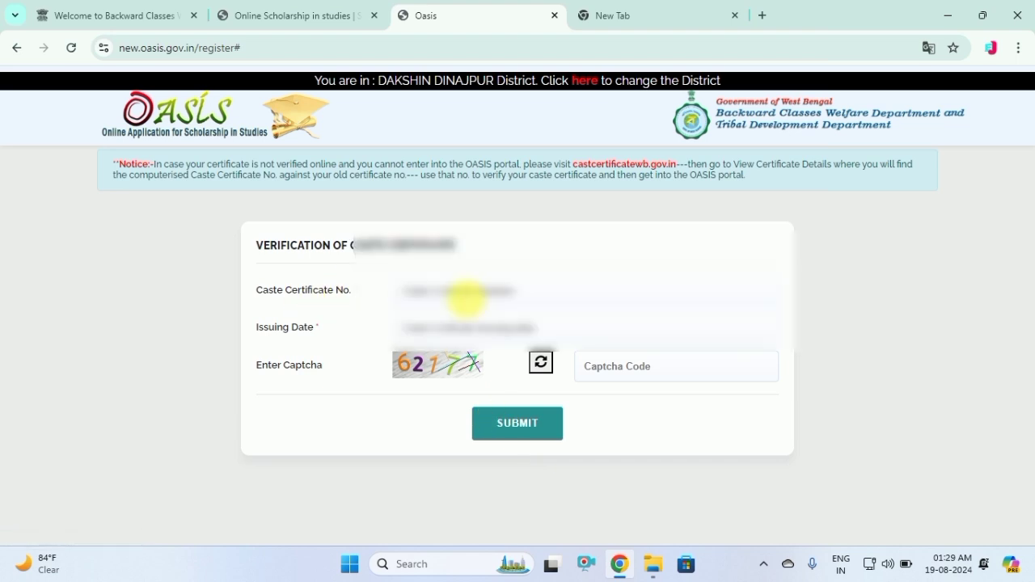
Fill in the saved caste certificate number and set the issuing date to 9 November 2012
left_click(467, 299)
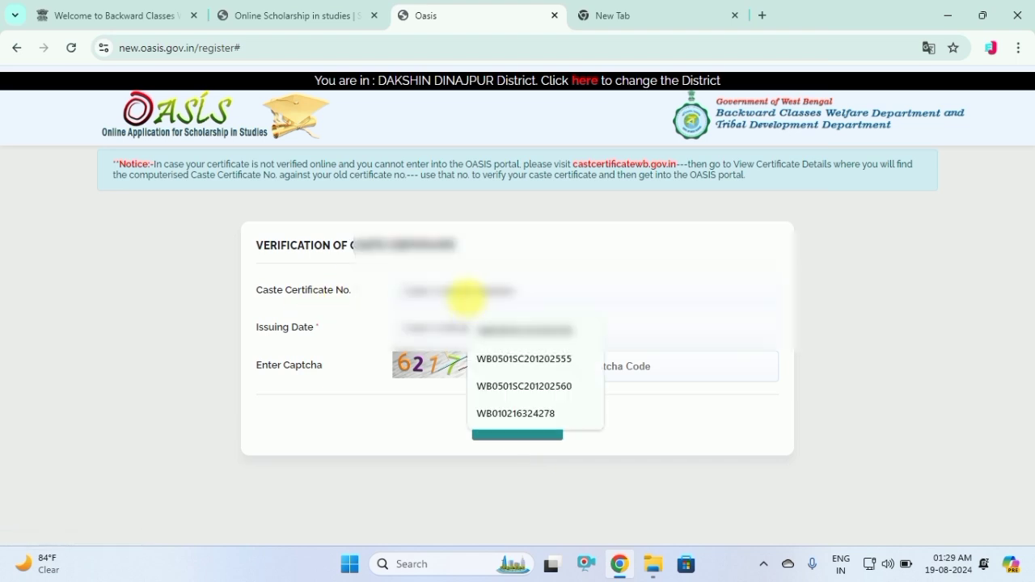
key("Down")
key("Down")
key("Down")
key("Return")
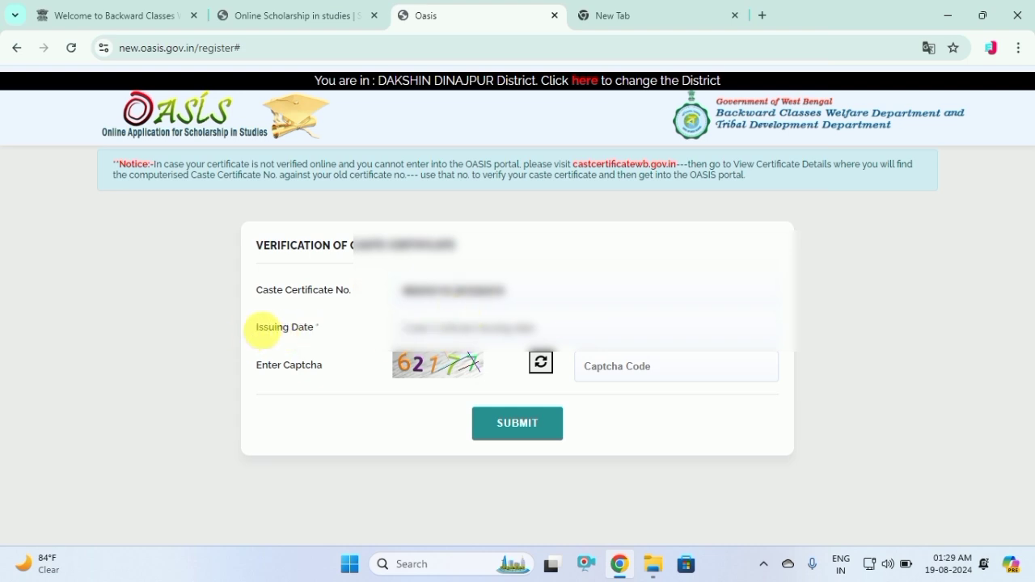
left_click(468, 338)
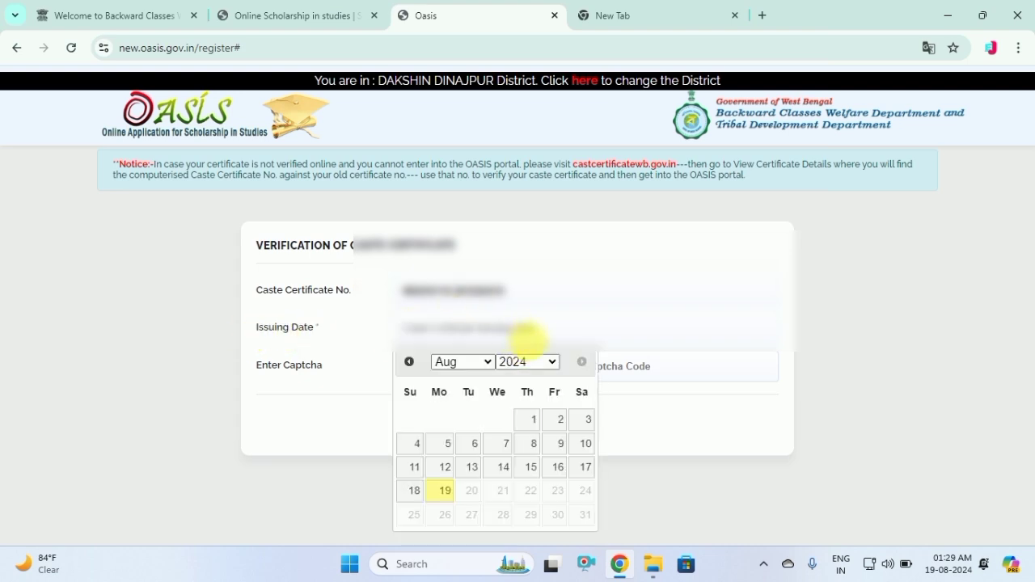
left_click(537, 364)
left_click(526, 170)
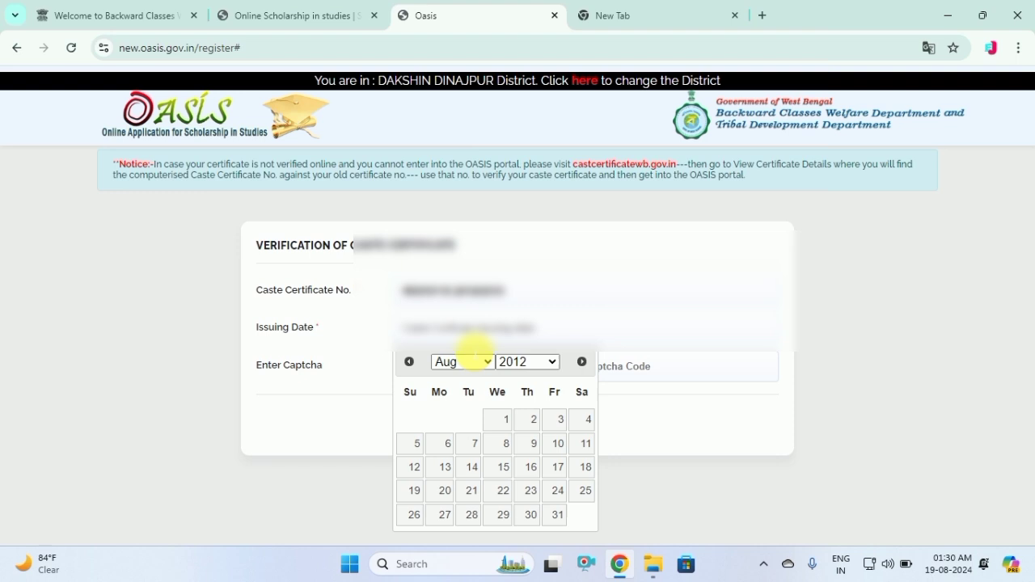
left_click(471, 364)
left_click(463, 333)
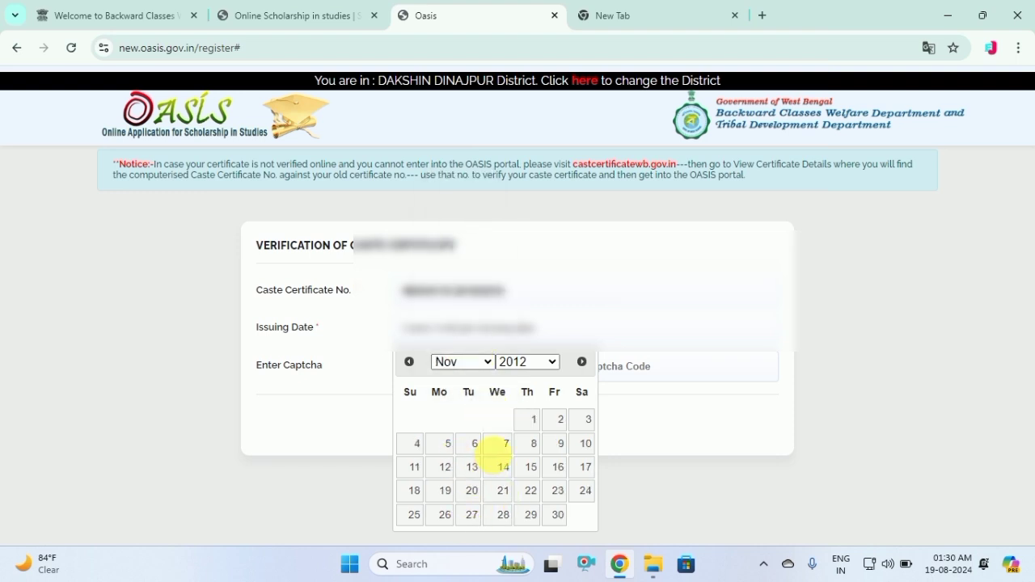
left_click(558, 447)
Enter the captcha and submit the caste certificate for verification
left_click(639, 369)
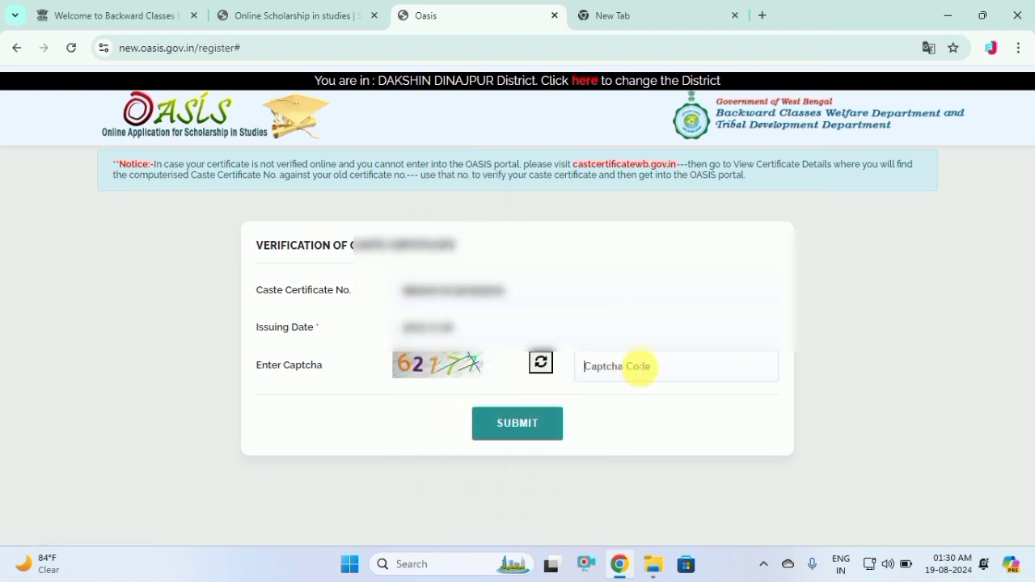
type("62177")
left_click(547, 432)
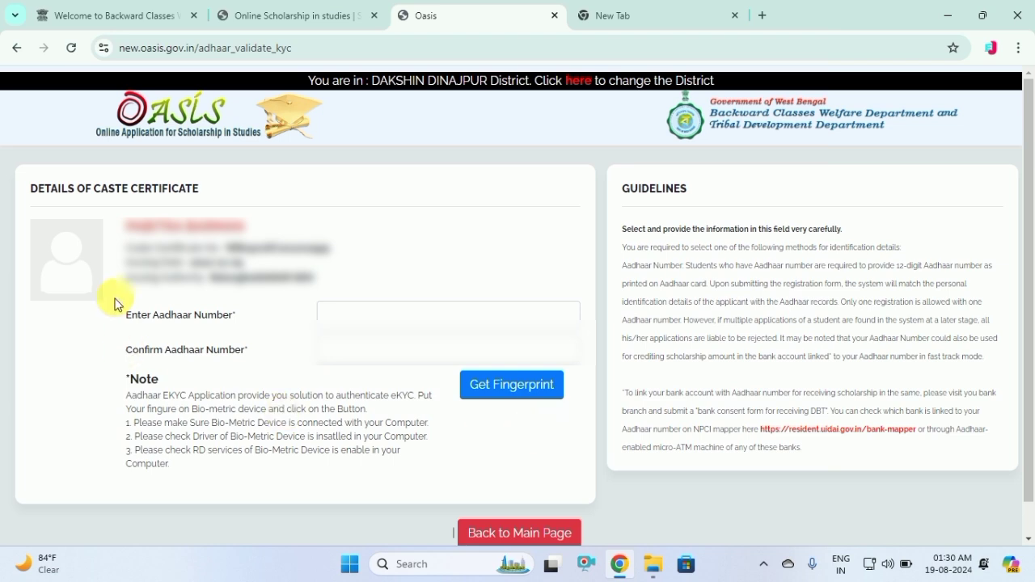
left_click_drag(123, 228, 340, 276)
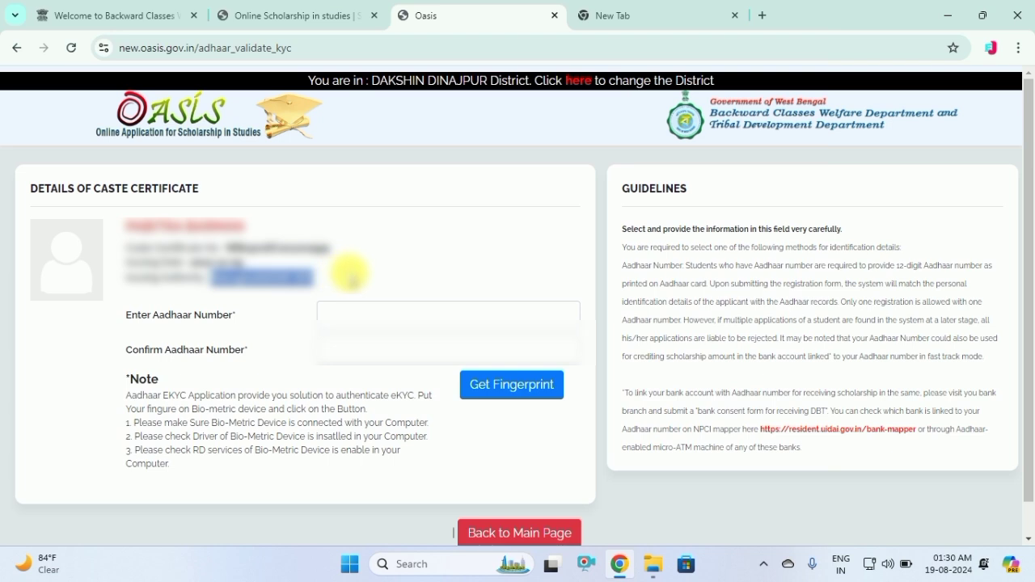
left_click(352, 279)
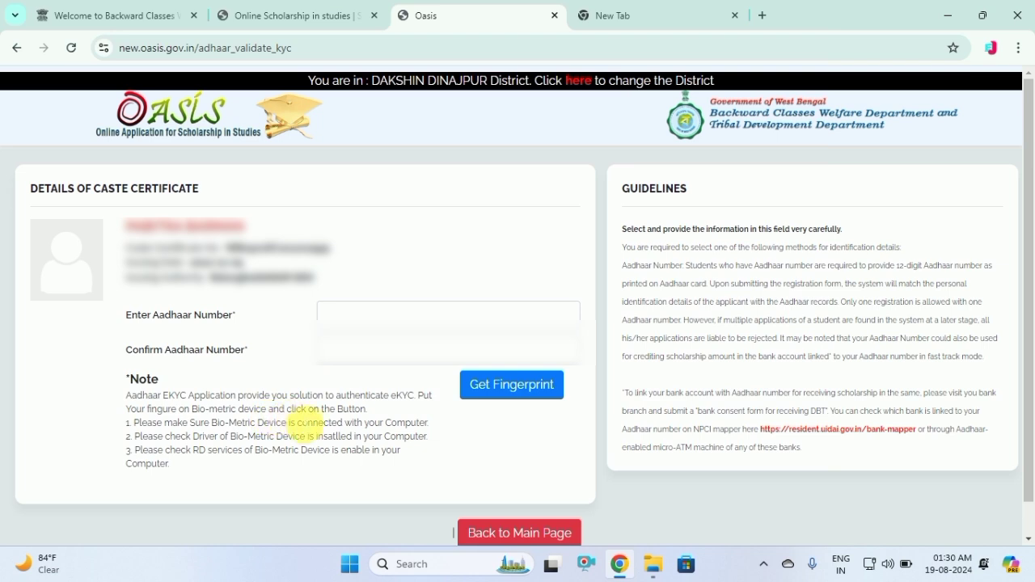
left_click(529, 396)
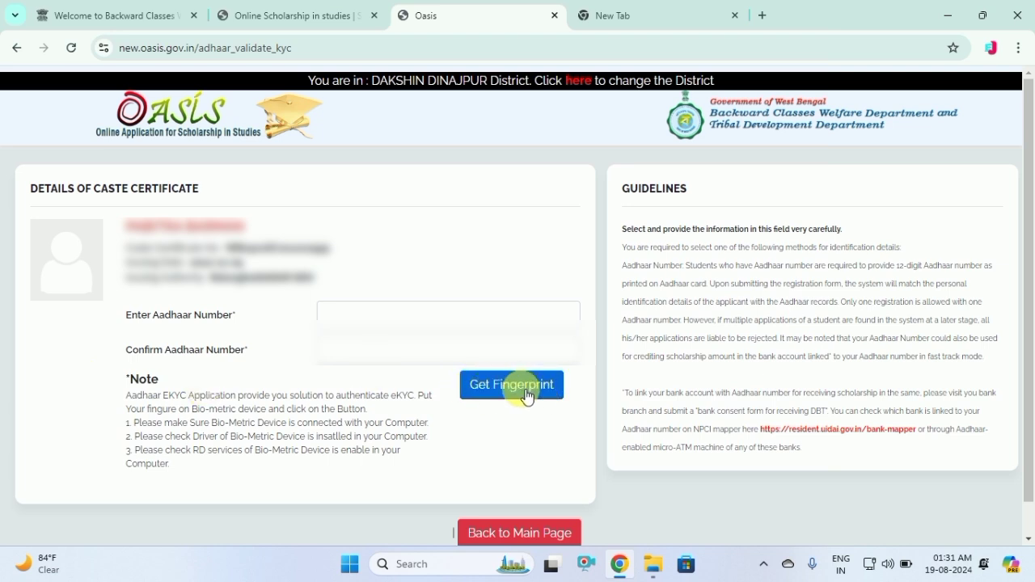
Enter and confirm the Aadhaar number, then capture the fingerprint and dismiss the success alert
left_click(349, 317)
type("12")
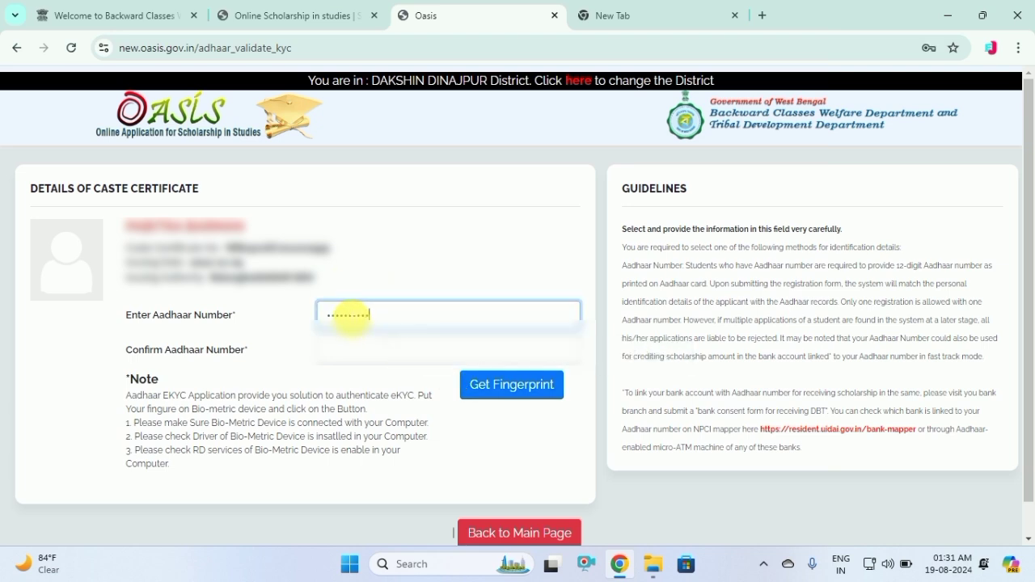
left_click(358, 364)
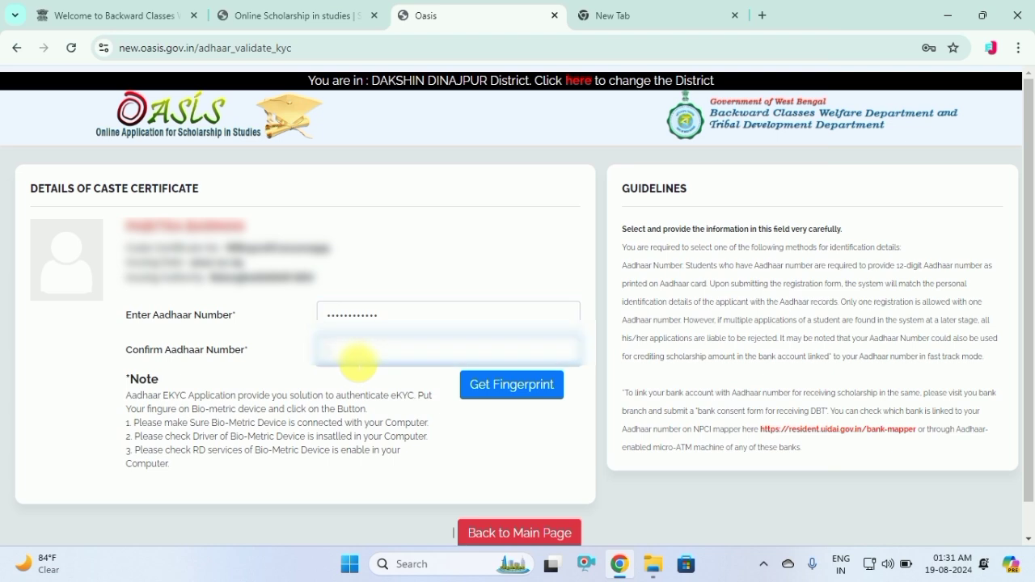
type("1234567890")
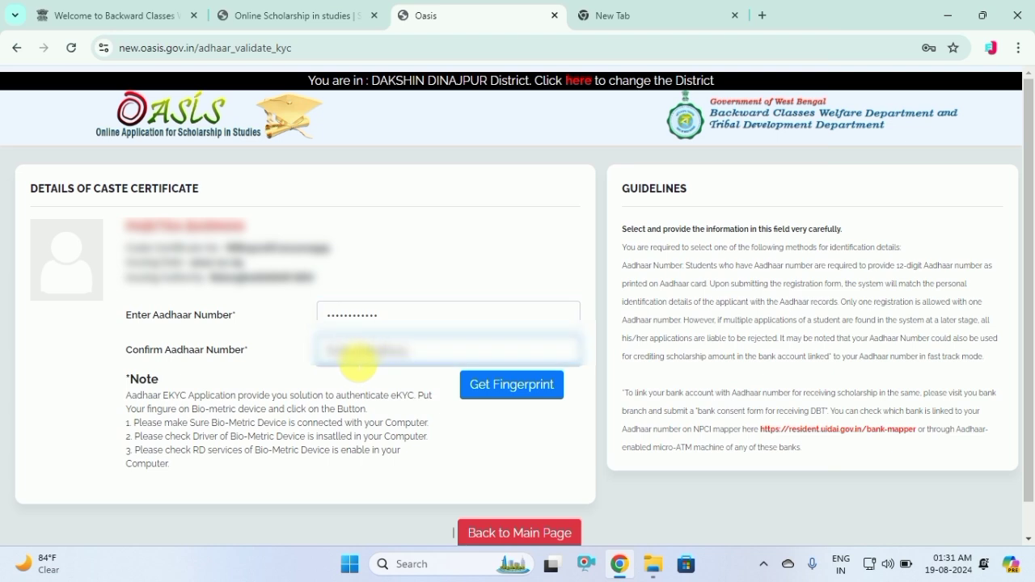
left_click(490, 394)
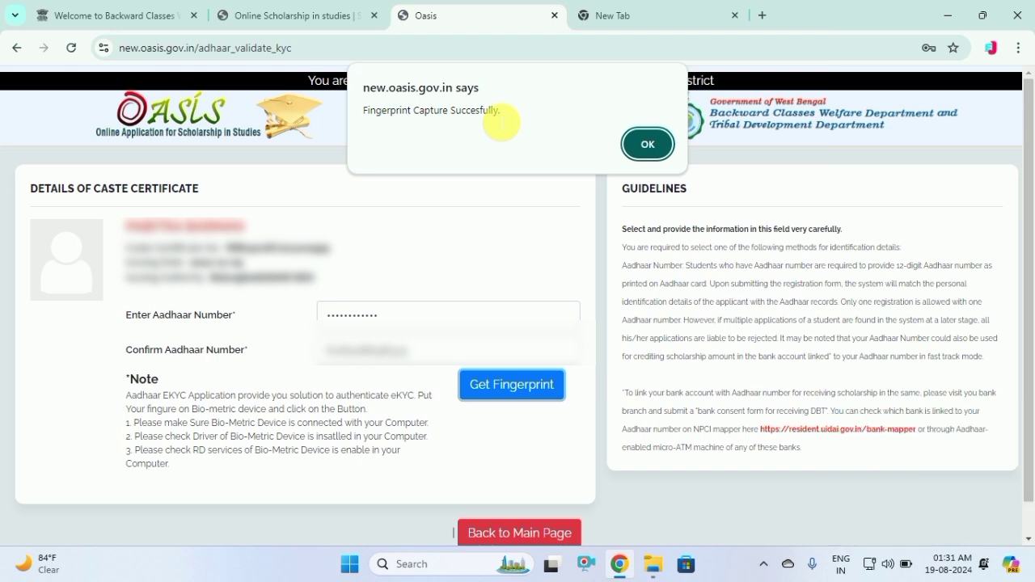
left_click(645, 142)
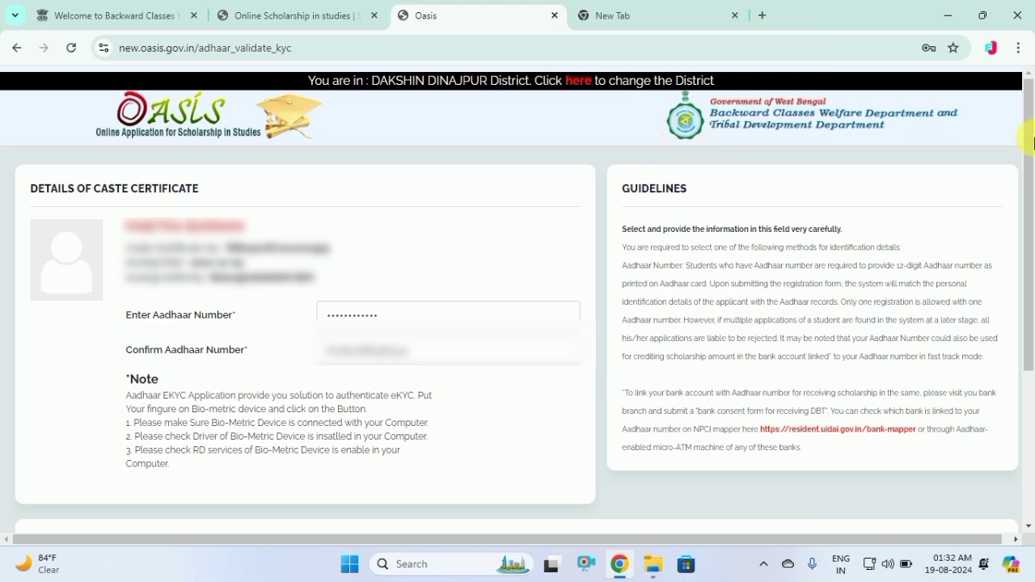
Scroll to the declarations and highlight the Aadhaar name-matching and NPCI mapping notes
left_click_drag(1031, 167, 1026, 338)
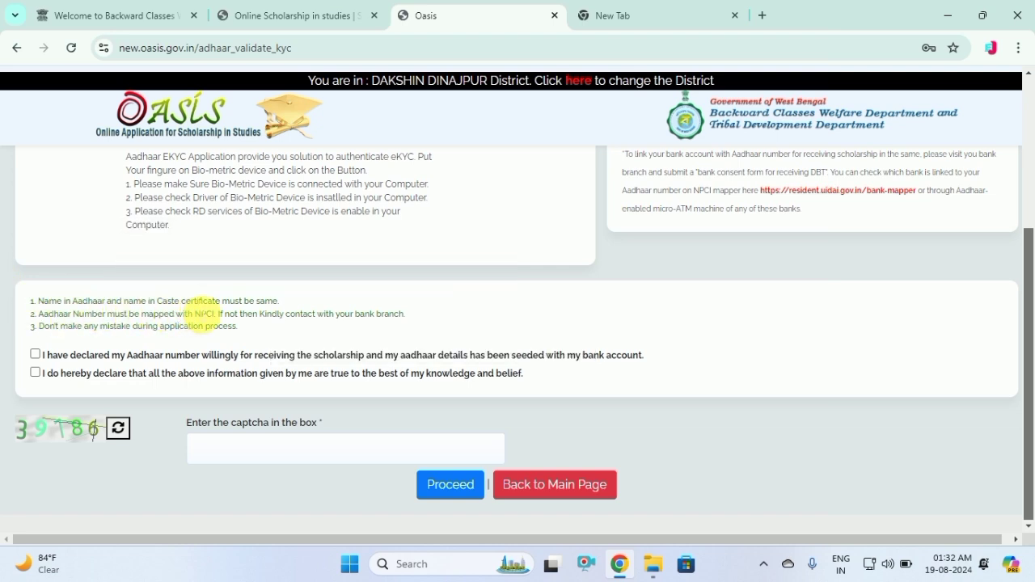
left_click_drag(66, 301, 240, 303)
left_click(288, 308)
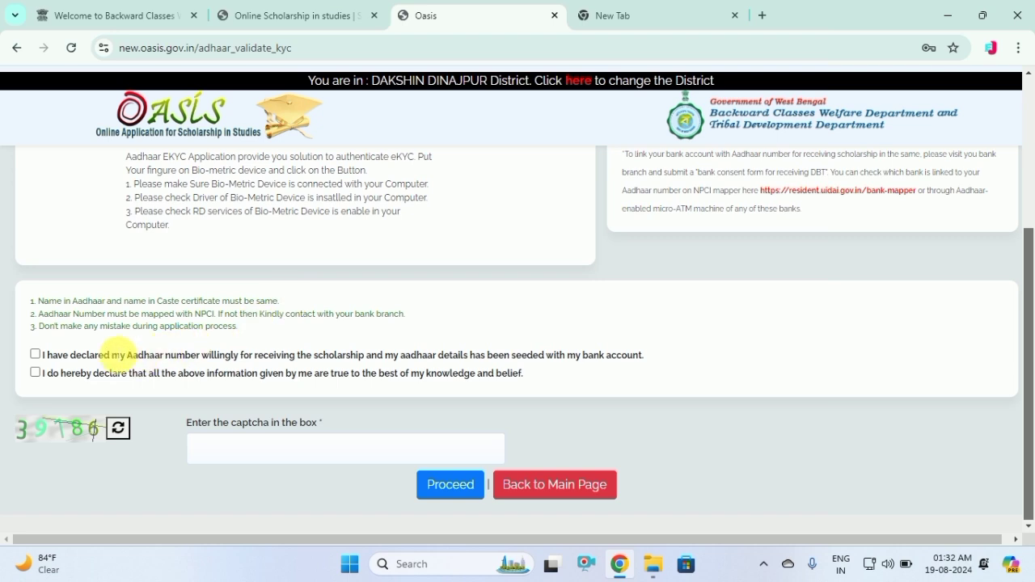
left_click_drag(38, 314, 217, 314)
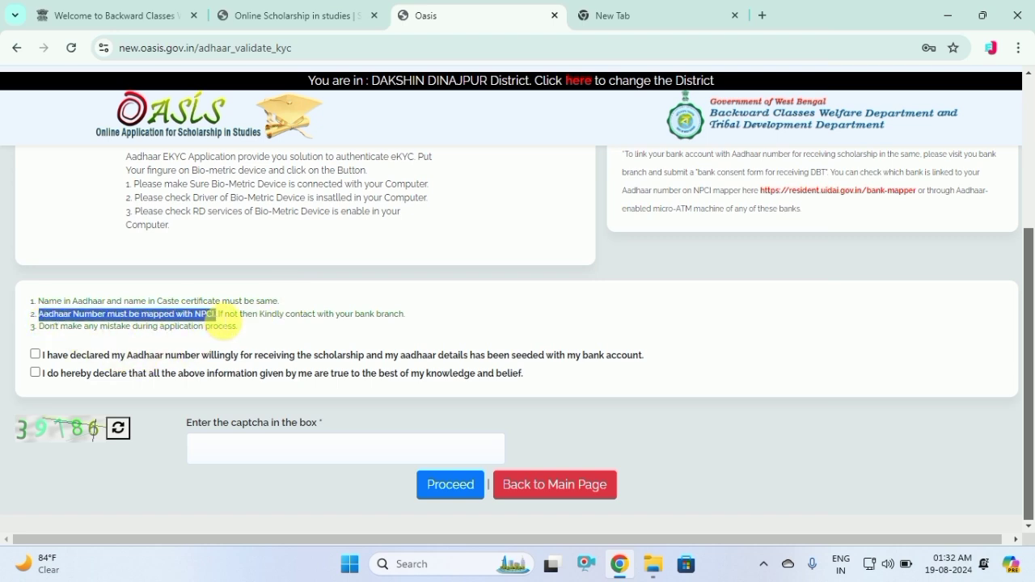
left_click(447, 310)
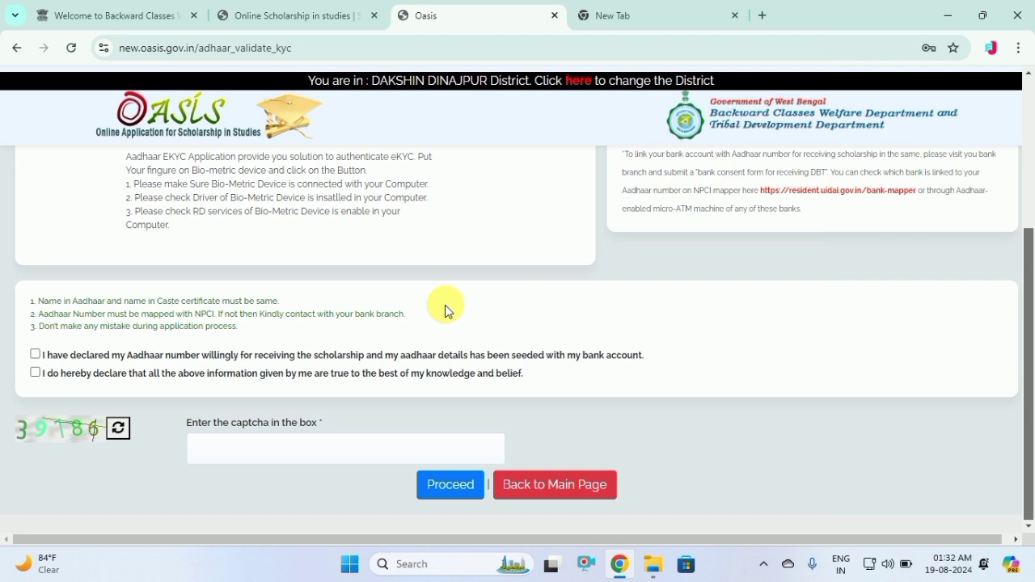
left_click(605, 12)
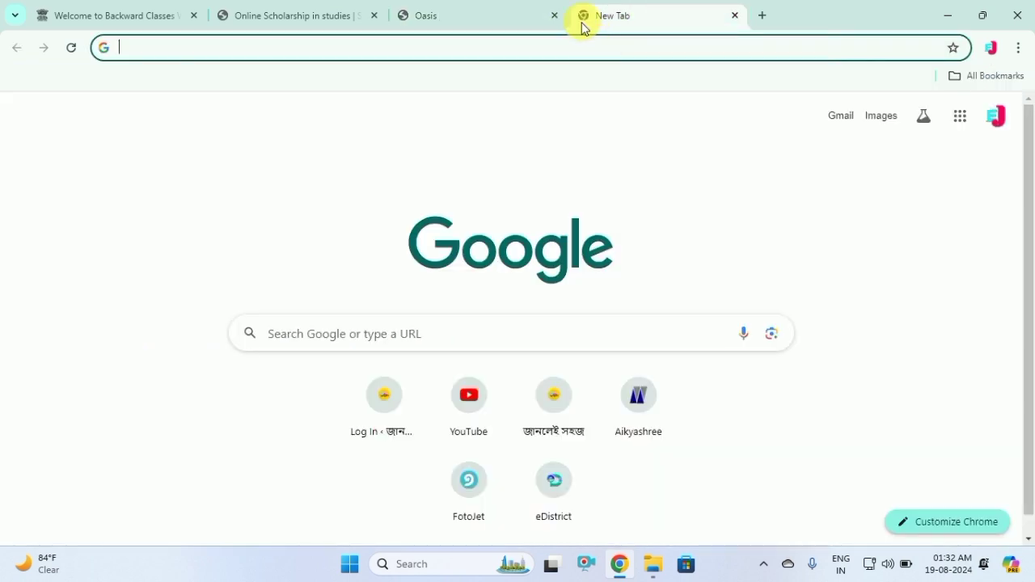
type("npci")
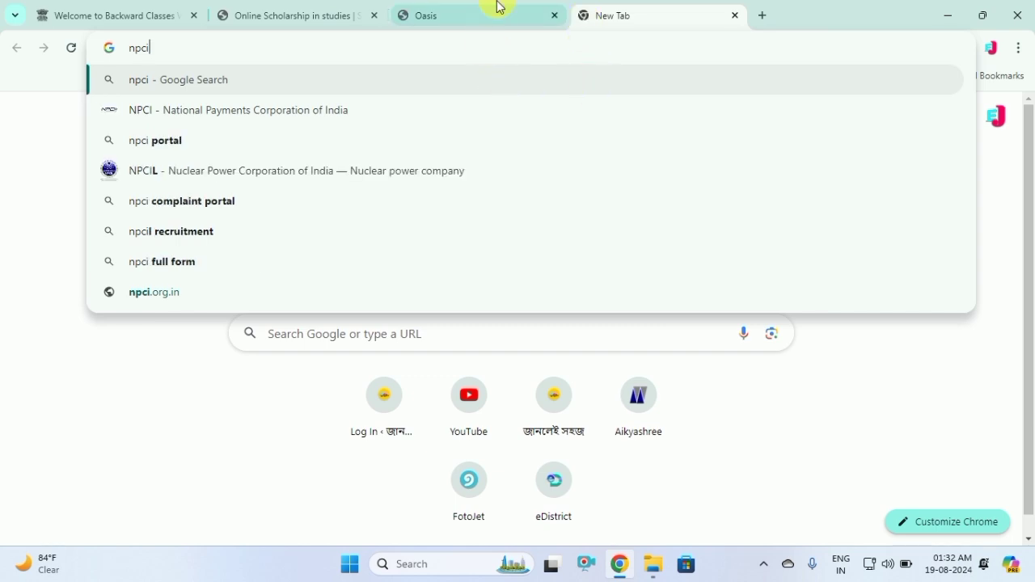
left_click(441, 13)
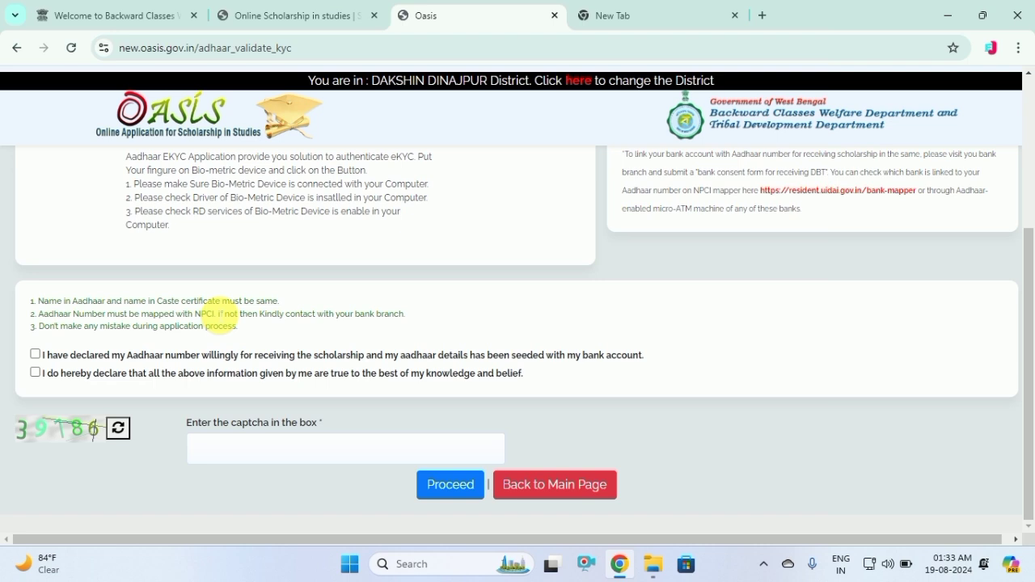
Tick the Aadhaar seeding and truthfulness declarations, enter the captcha and proceed
left_click(35, 354)
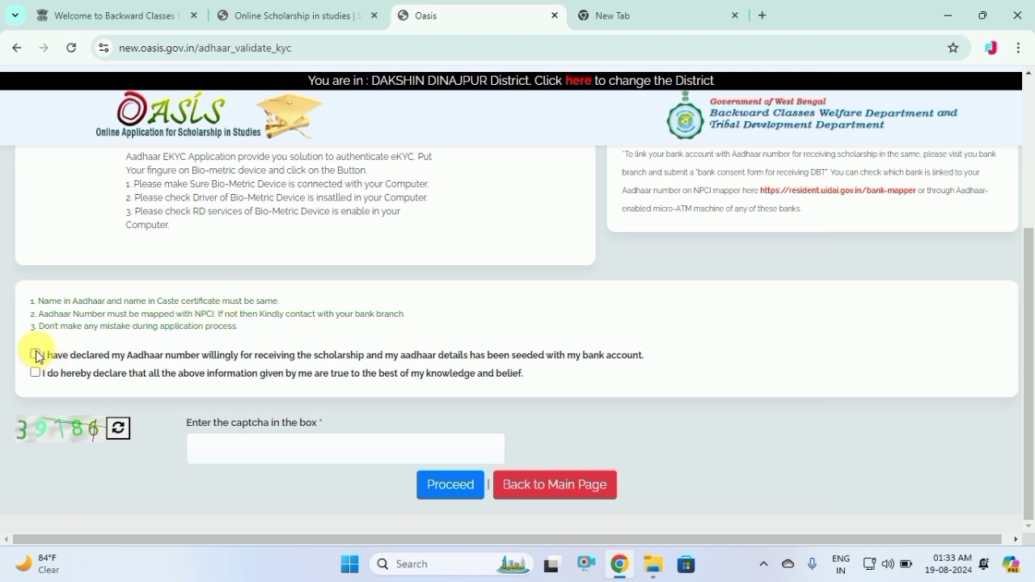
left_click(35, 372)
left_click(256, 451)
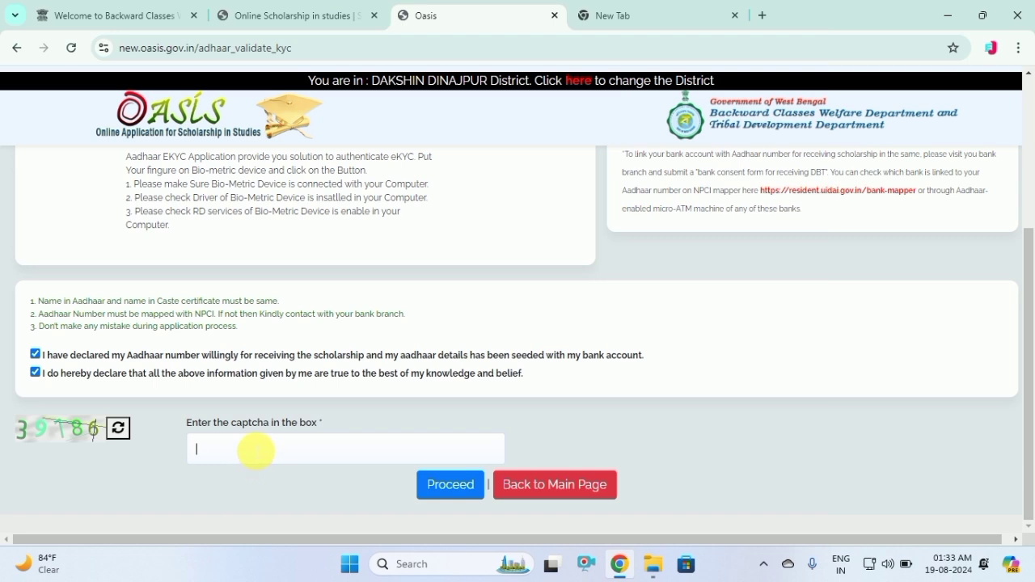
type("39186")
left_click(448, 488)
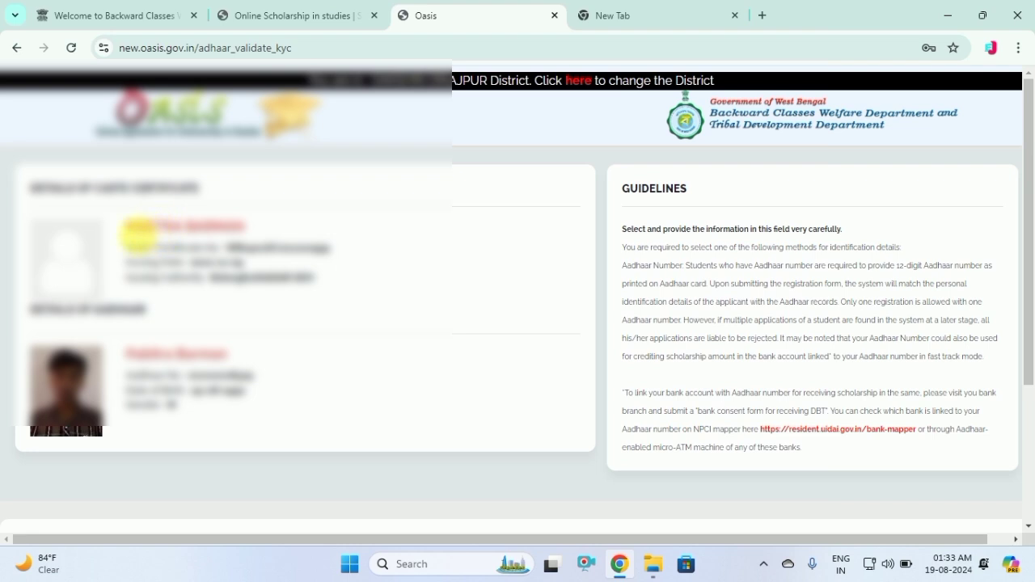
After the reload, review the applicant's name and re-tick both declarations
left_click_drag(130, 225, 311, 247)
left_click(326, 275)
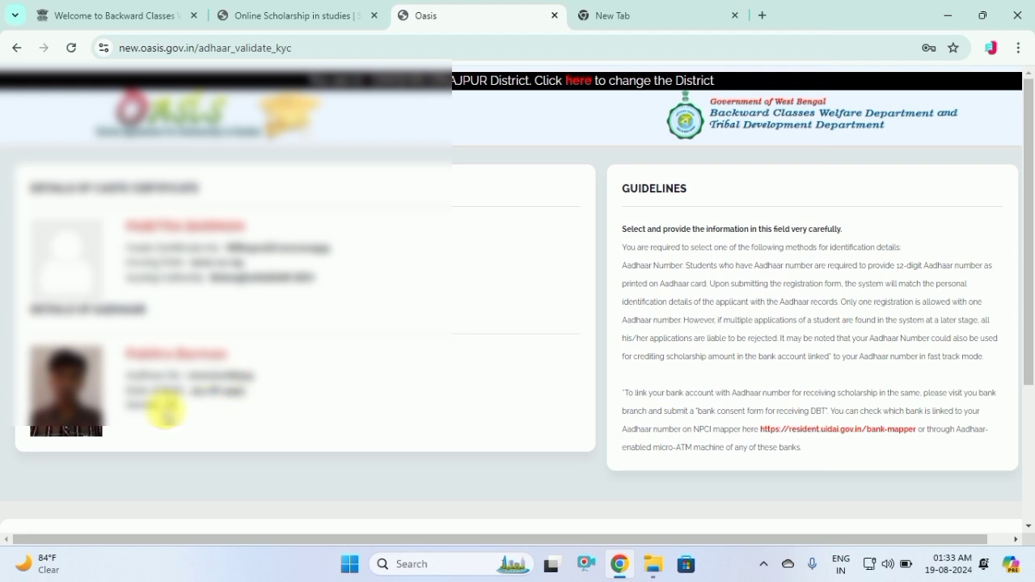
scroll(1028, 363, "down", 2)
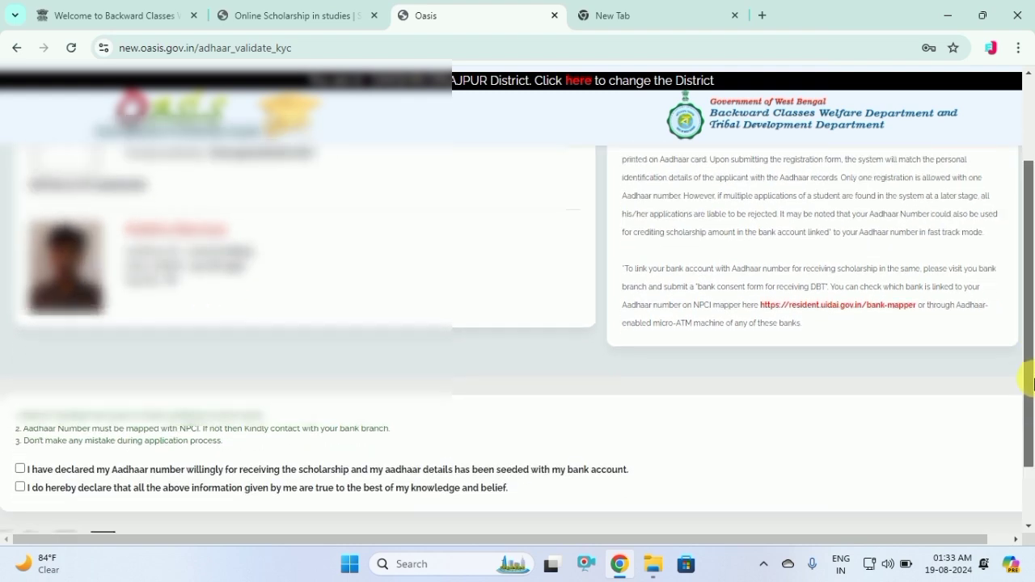
left_click_drag(1032, 380, 1027, 432)
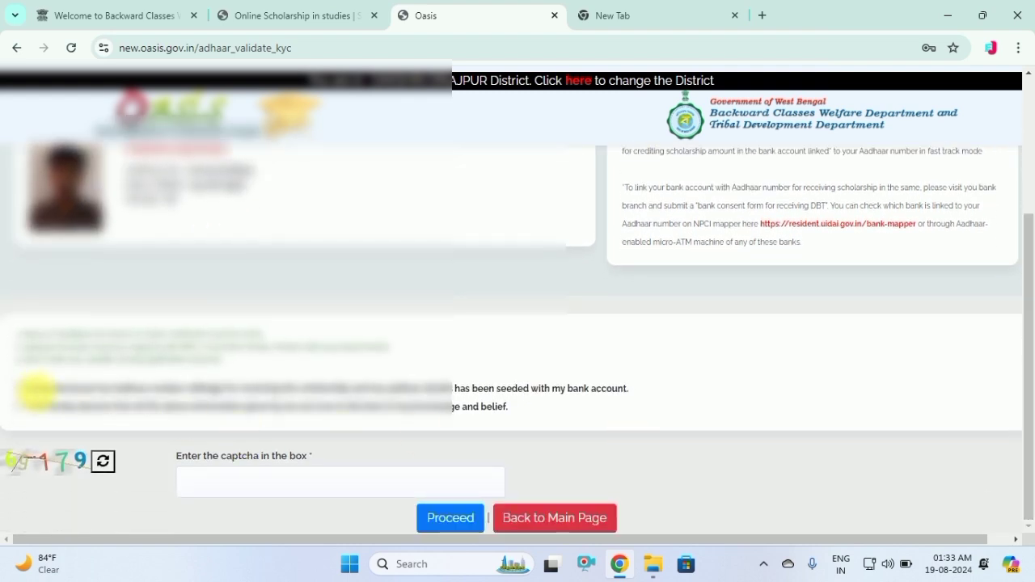
left_click(20, 386)
left_click(20, 405)
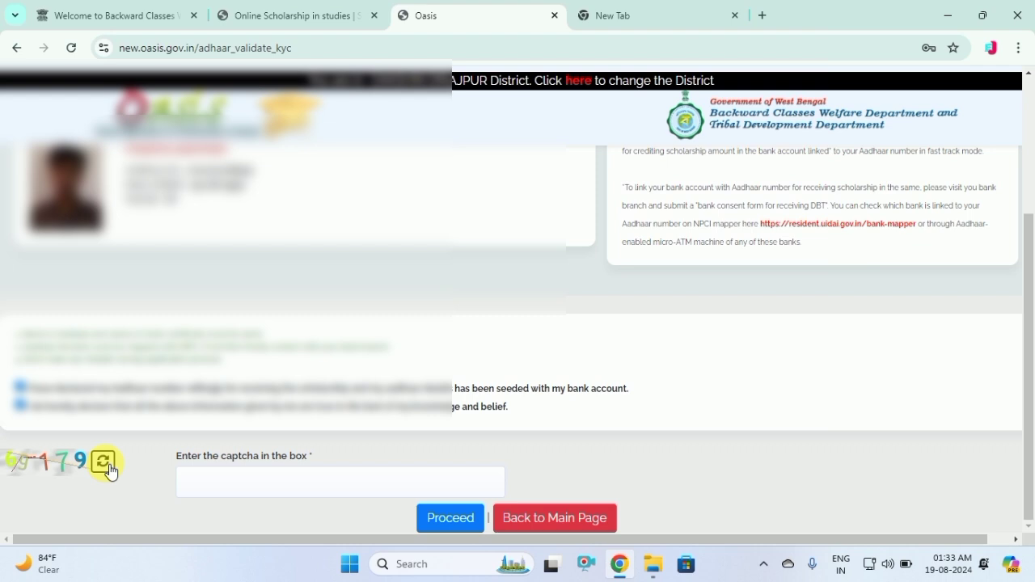
Enter the new captcha, correcting mistyped digits, and proceed to the registration form
left_click(222, 478)
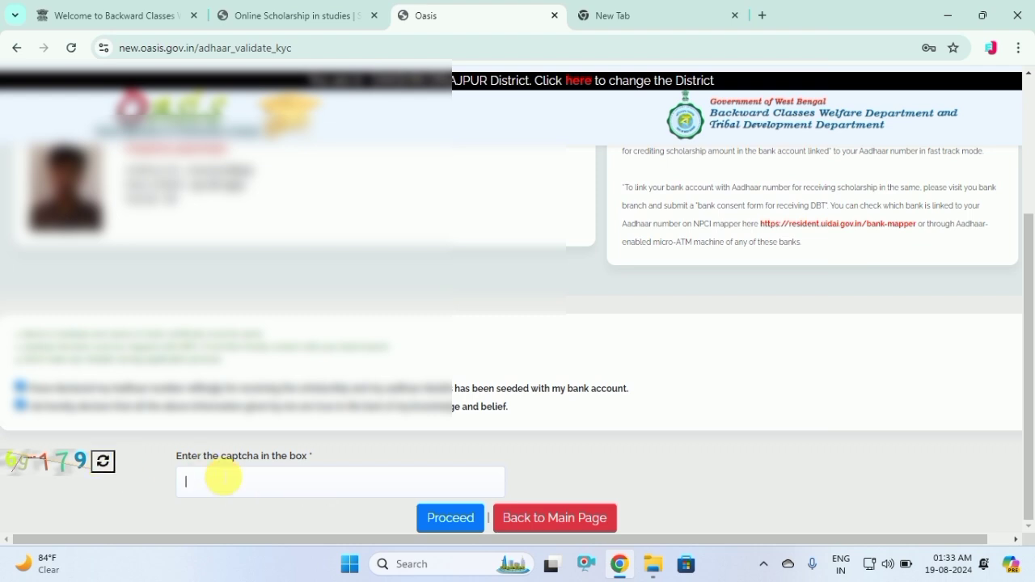
type("69179")
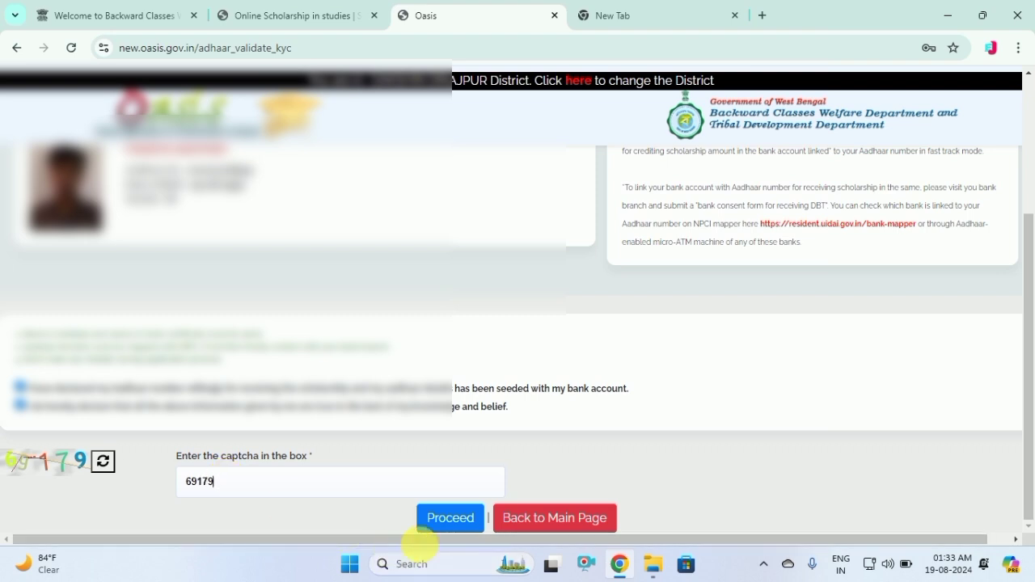
left_click(431, 522)
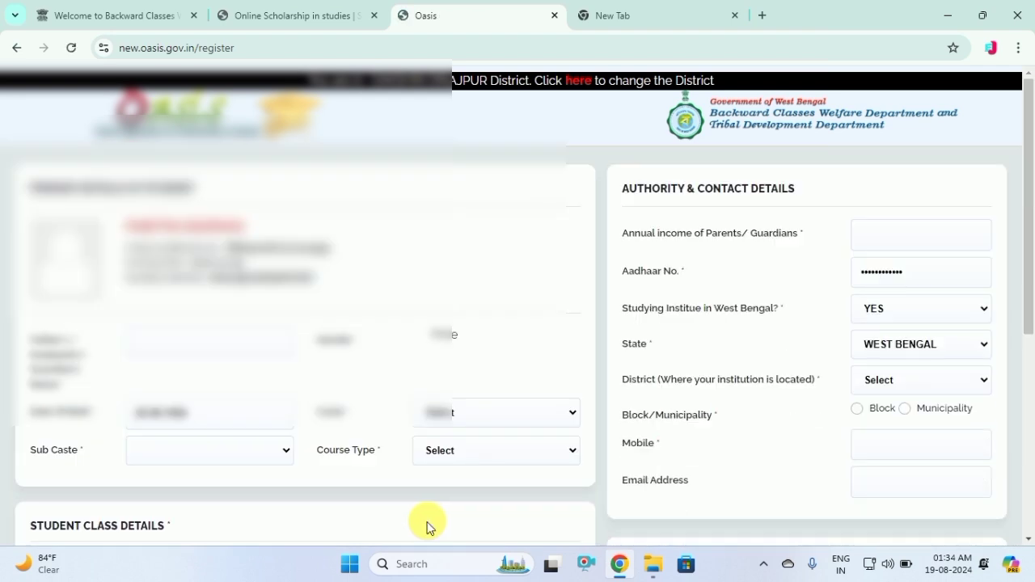
Select the category option on the registration form
left_click_drag(122, 231, 258, 226)
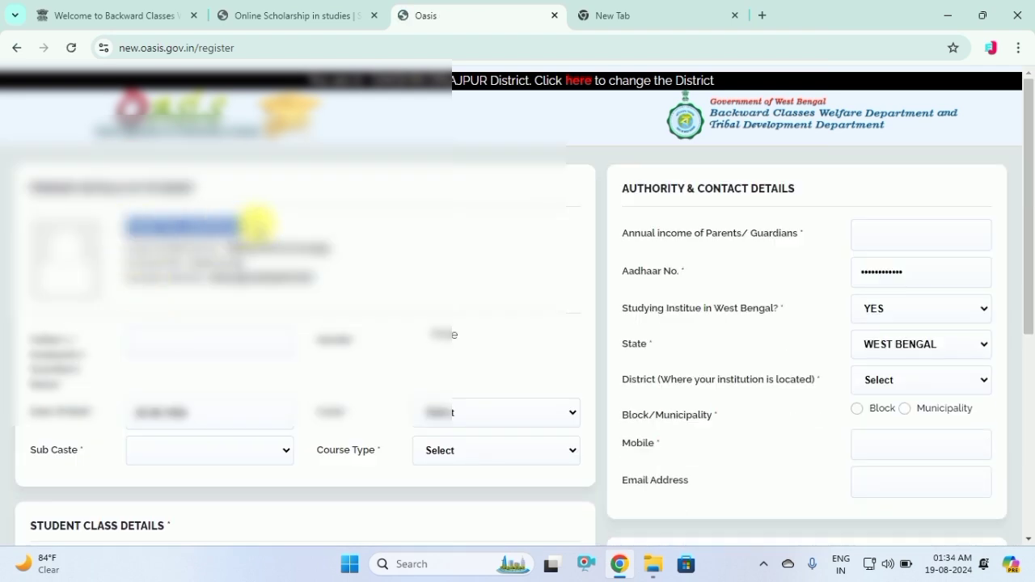
left_click(289, 223)
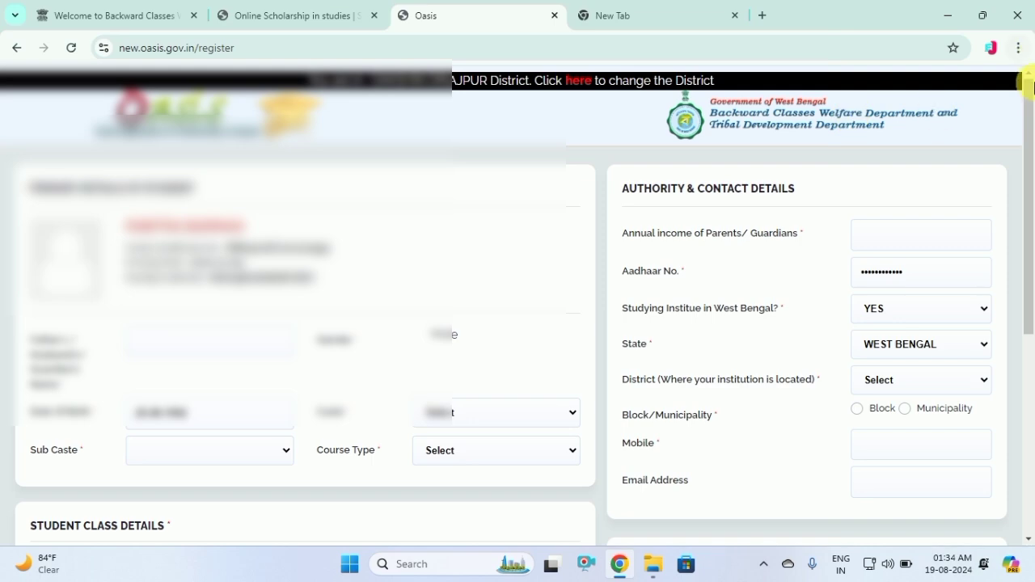
left_click_drag(1033, 122, 1032, 176)
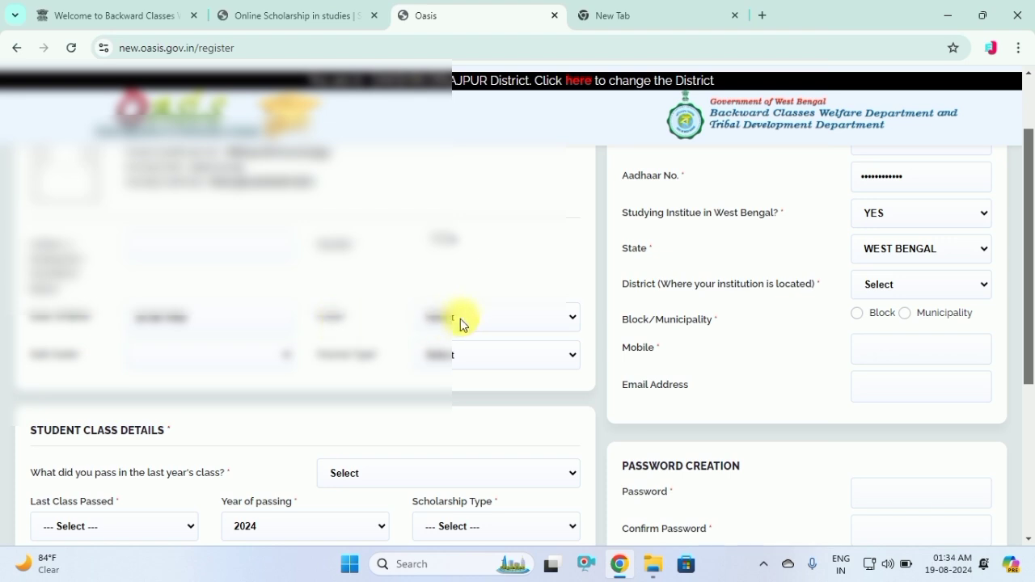
left_click(460, 319)
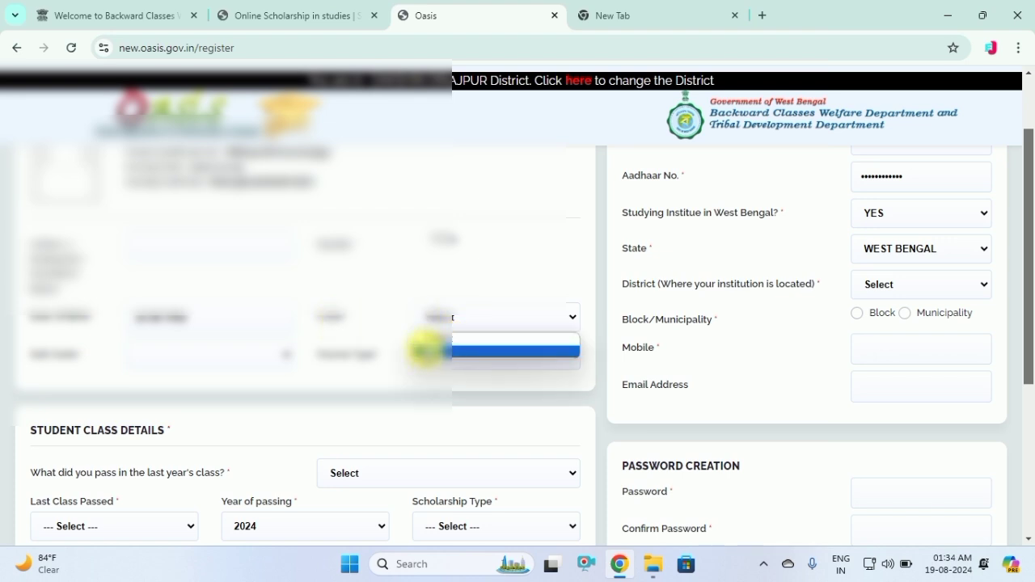
left_click(427, 350)
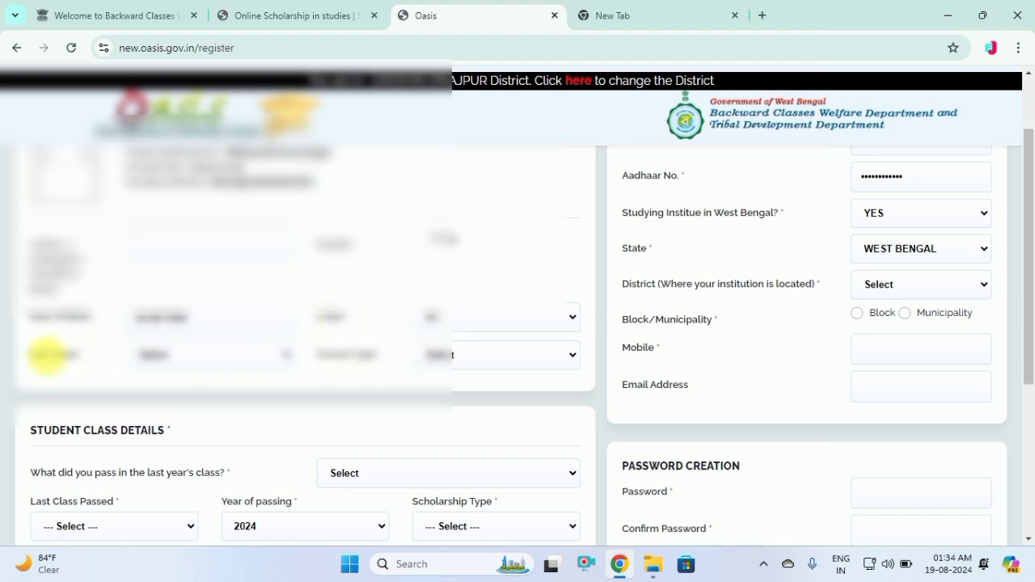
Choose a sub caste and set Course Type to Regular Full Time
left_click(232, 354)
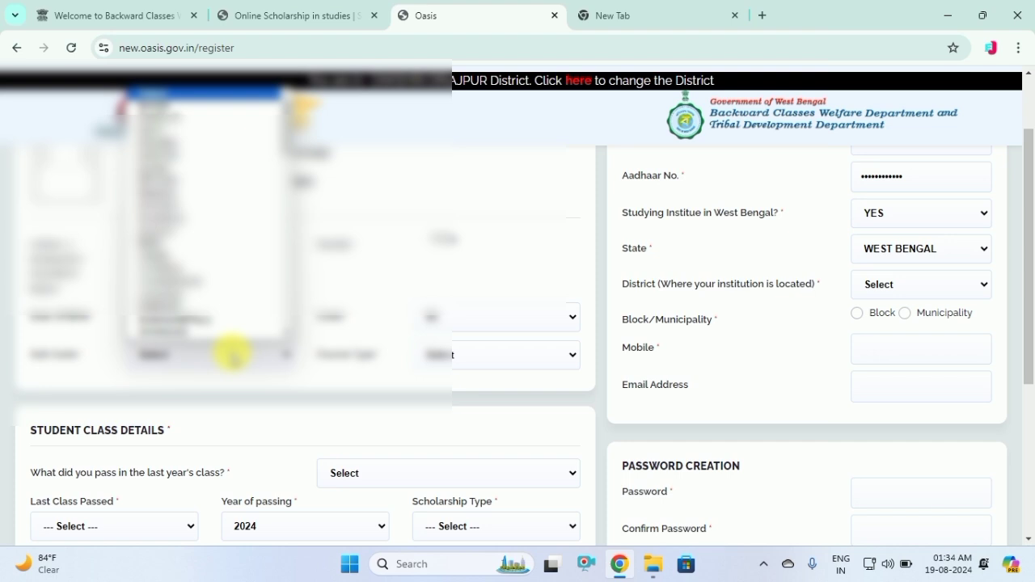
key("r")
key("Down")
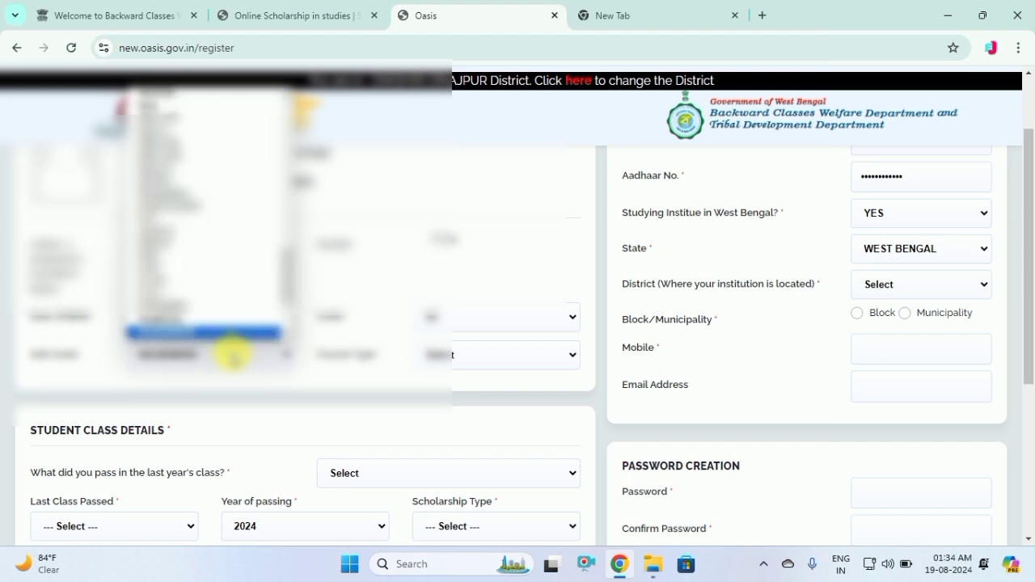
key("Return")
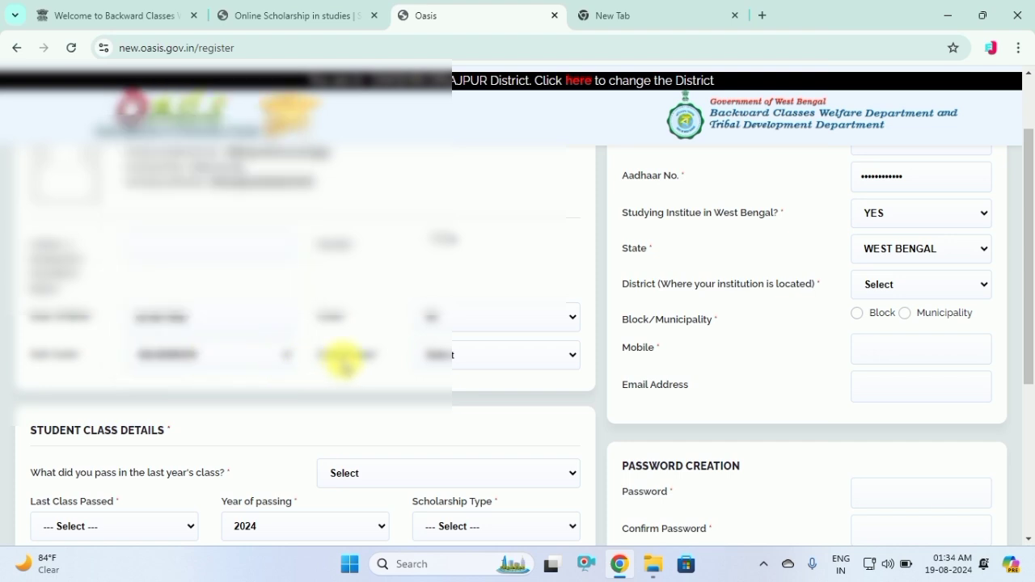
left_click(457, 359)
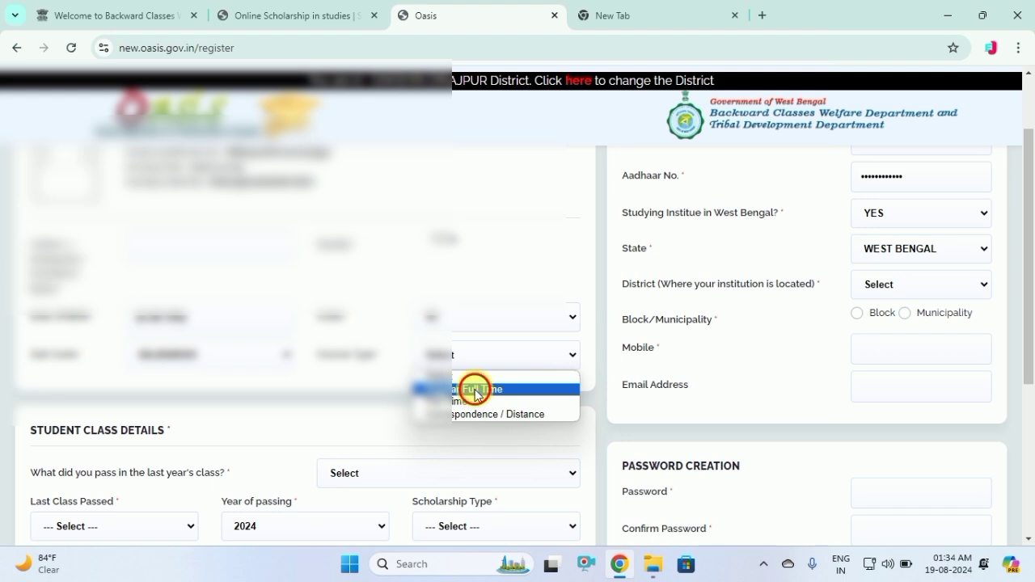
left_click(474, 389)
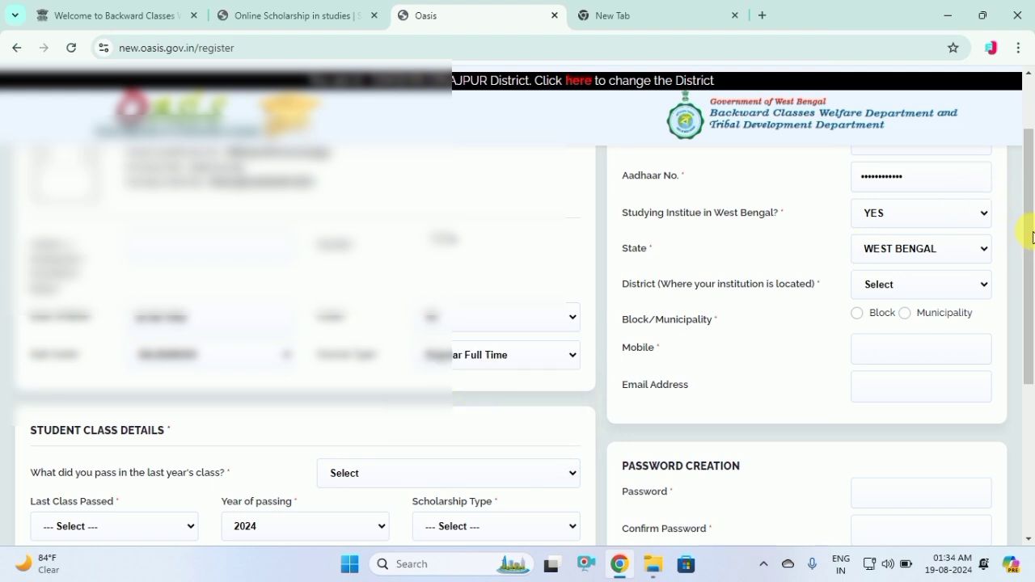
scroll(1032, 223, "up", 1)
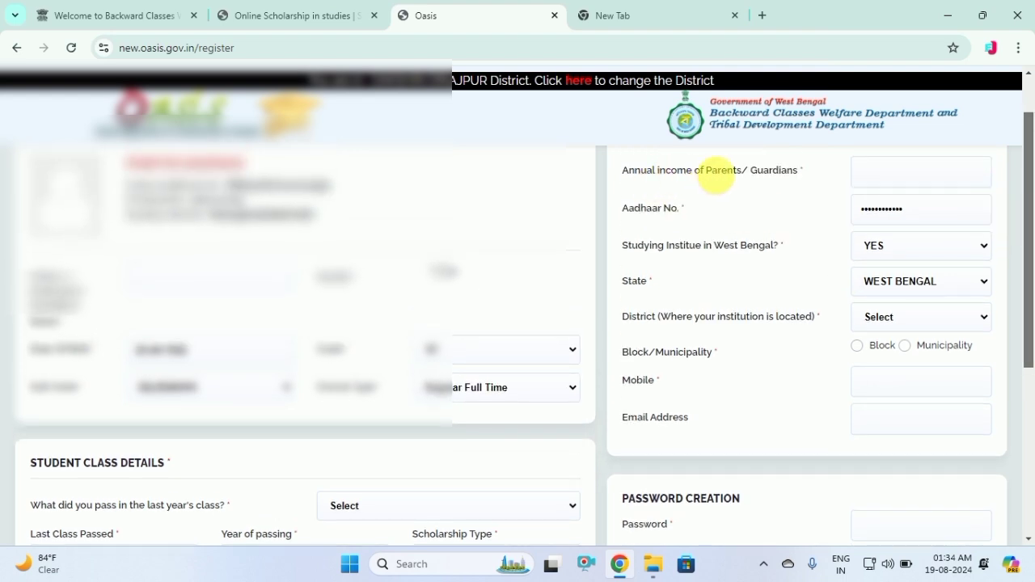
Set annual income to 60000, district DAKSHIN DINAJPUR, and Block location Balurghat
left_click(889, 173)
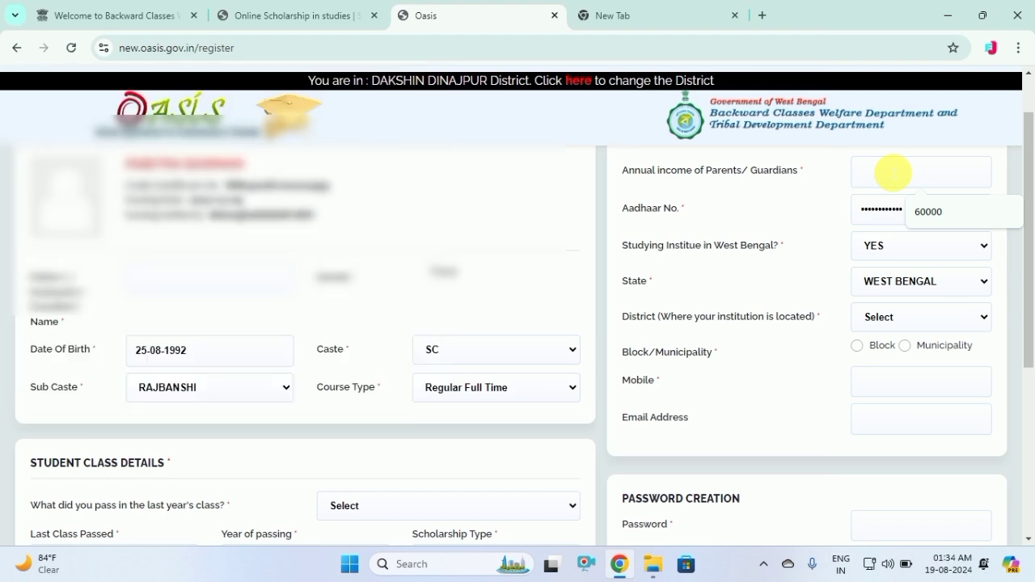
left_click(955, 211)
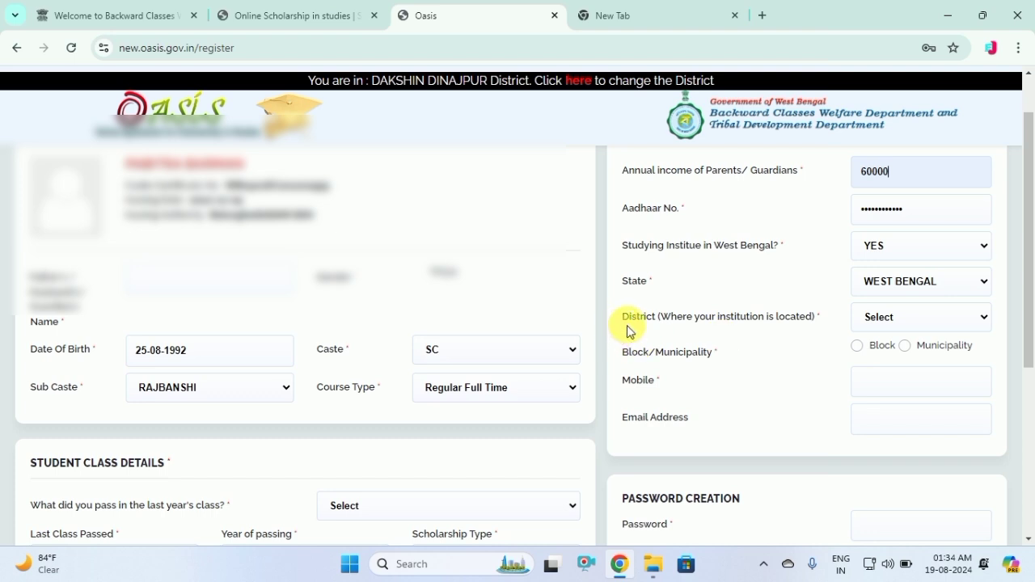
left_click(938, 322)
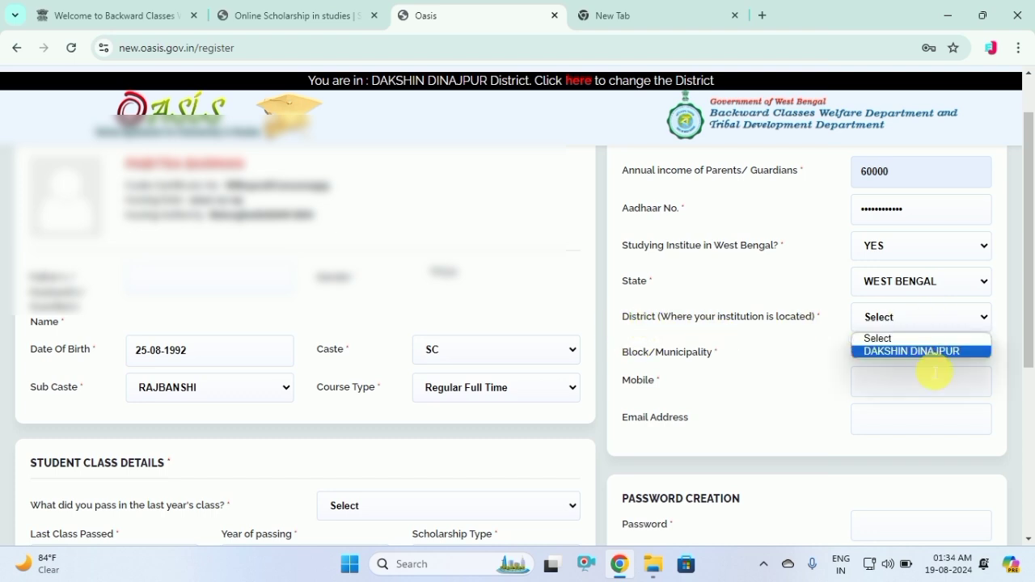
left_click(929, 351)
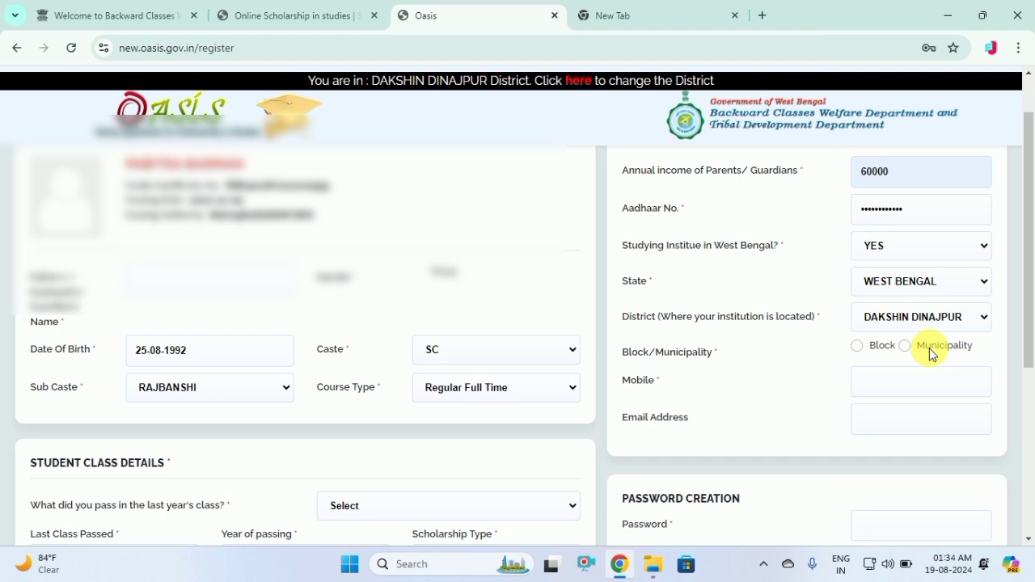
left_click(858, 347)
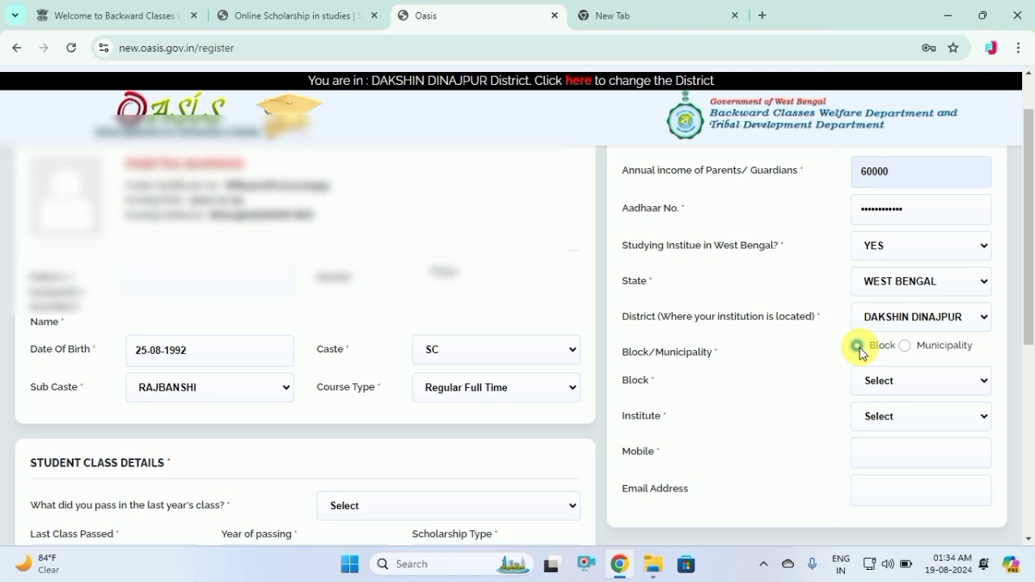
left_click(873, 381)
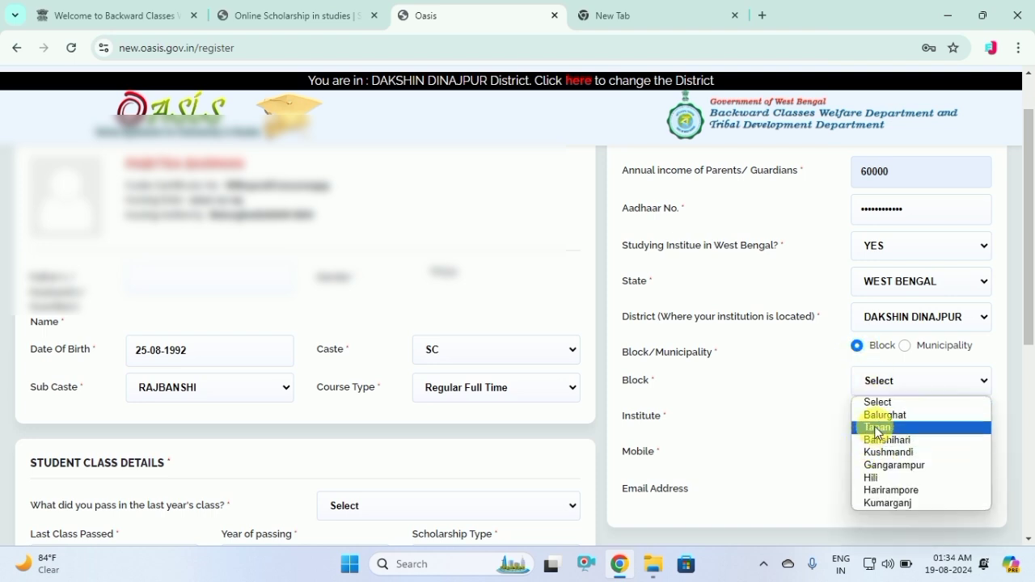
left_click(880, 415)
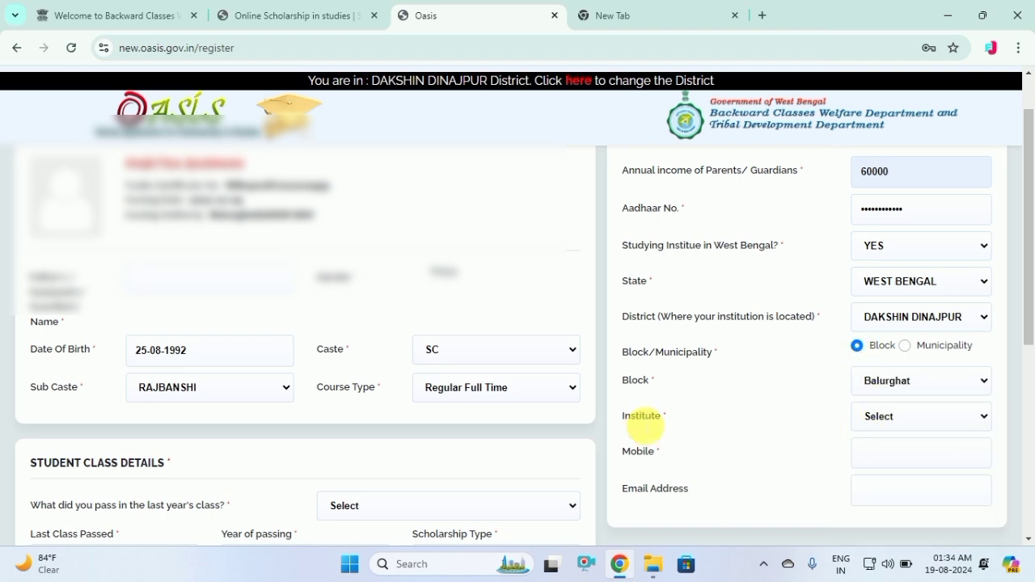
Select the institute from the list and fill in the mobile number from the saved suggestion
left_click(894, 414)
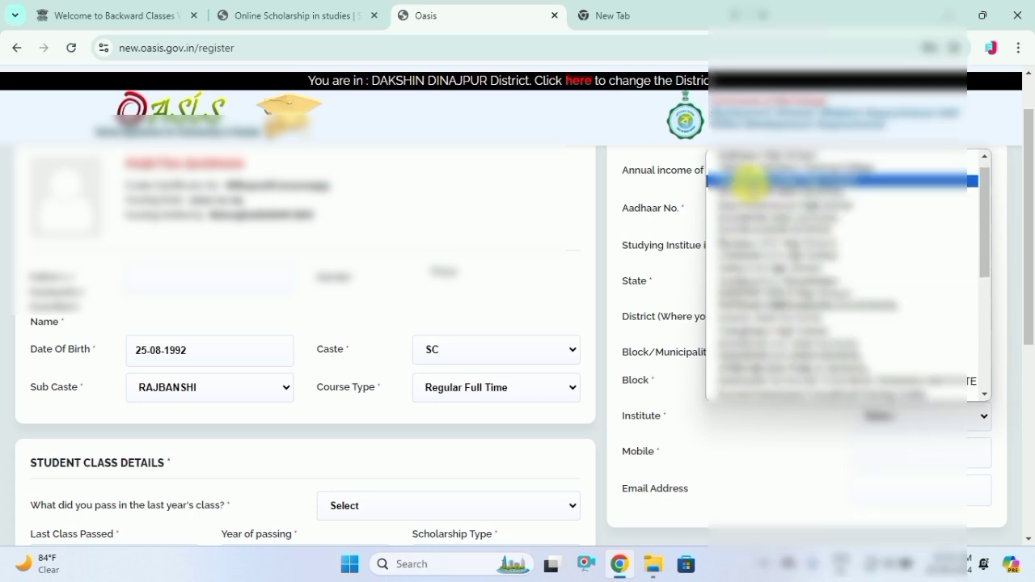
key("g")
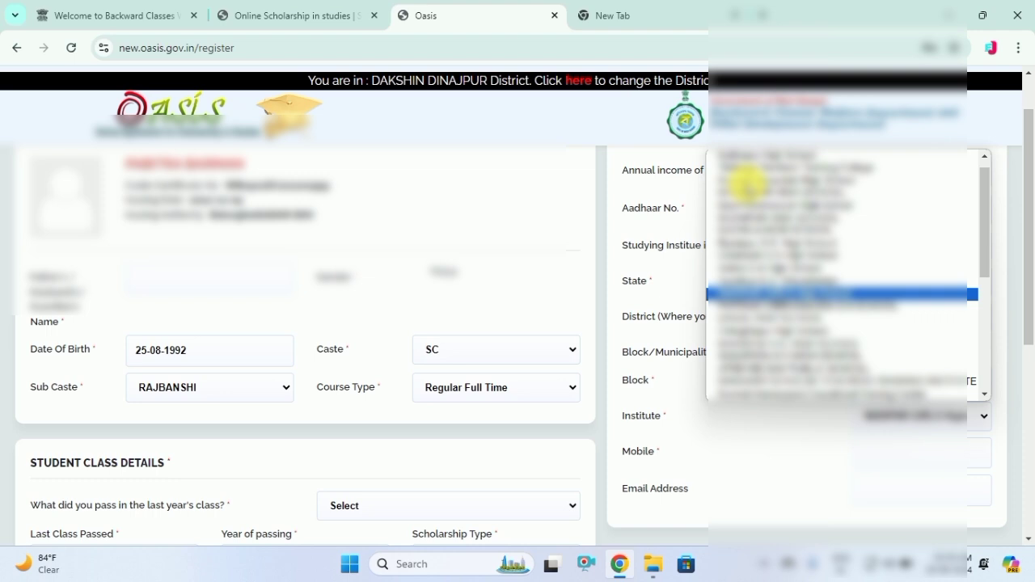
key("g")
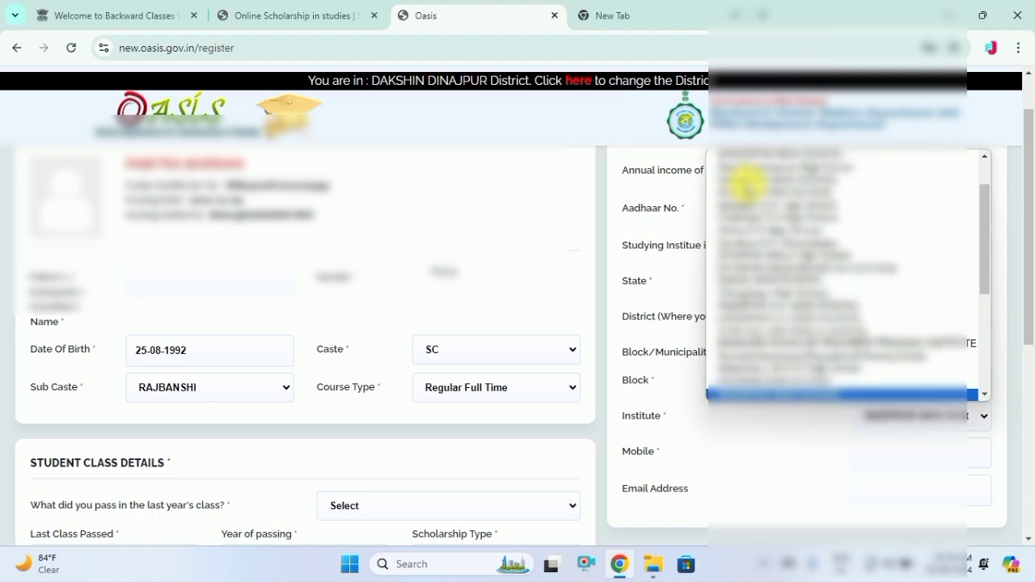
key("Down")
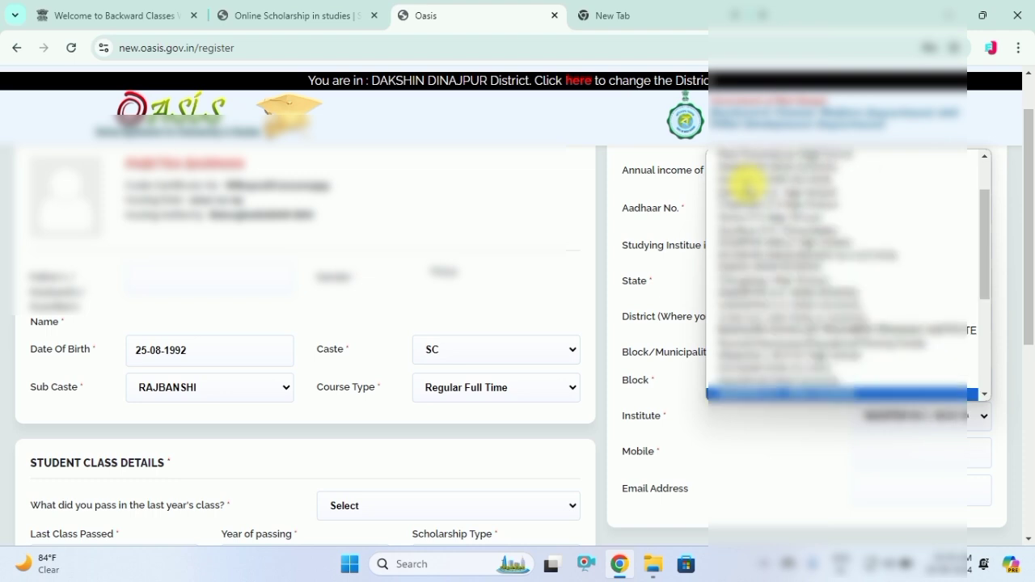
key("Return")
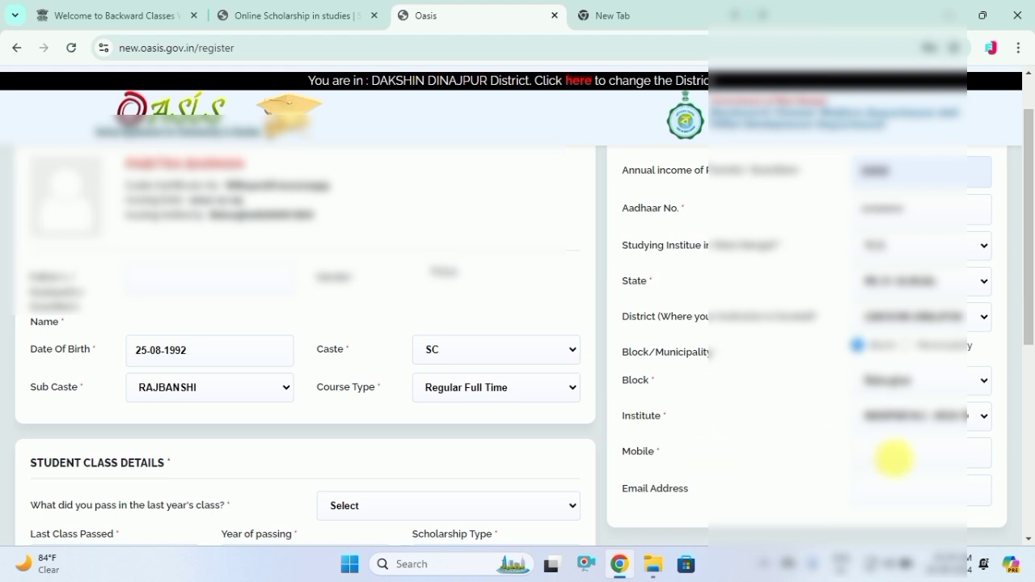
left_click(894, 455)
left_click(923, 491)
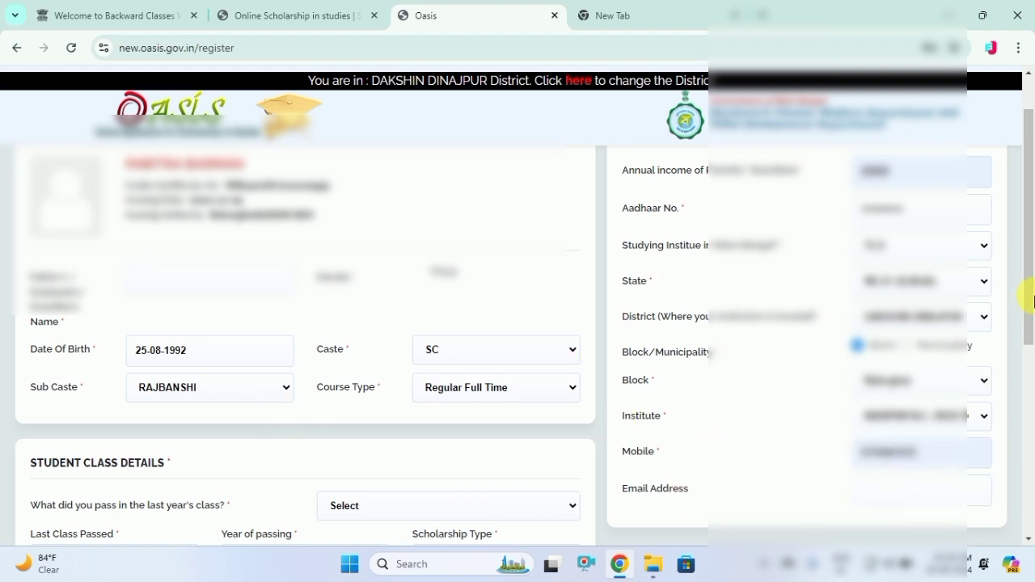
left_click_drag(1026, 300, 1025, 384)
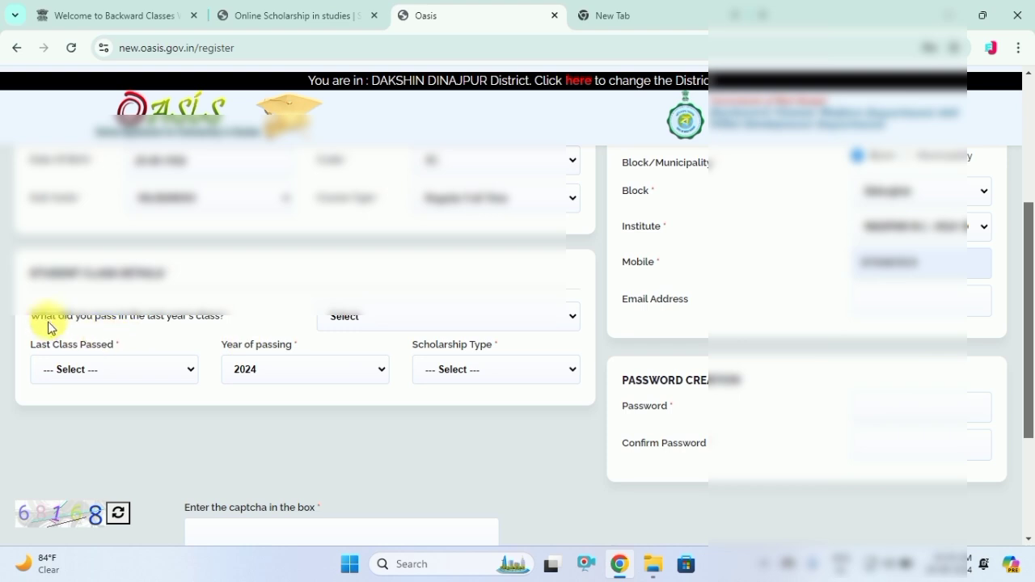
Answer YES to passing last year's class and dismiss the passed-status alert
left_click(373, 320)
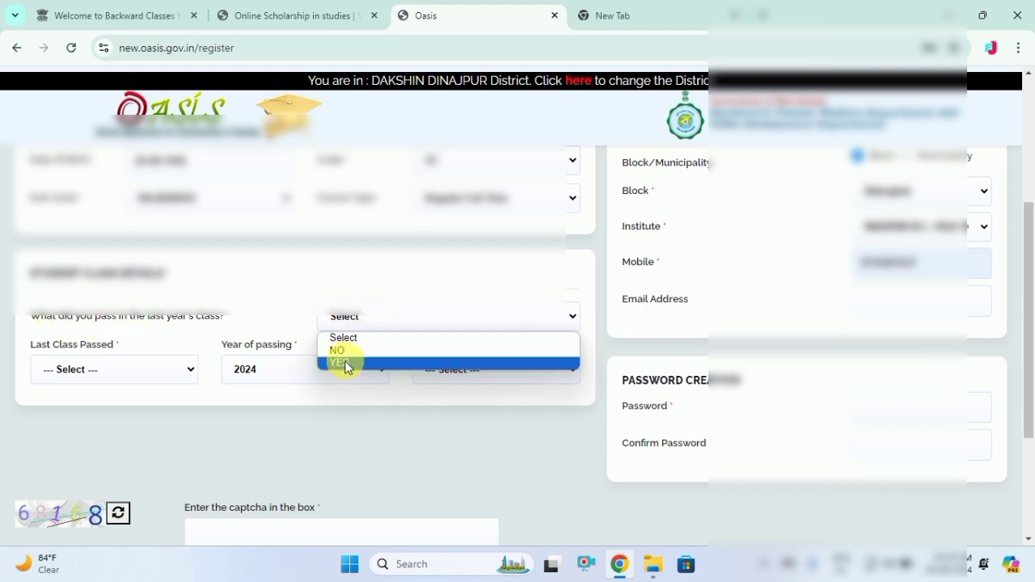
left_click(347, 362)
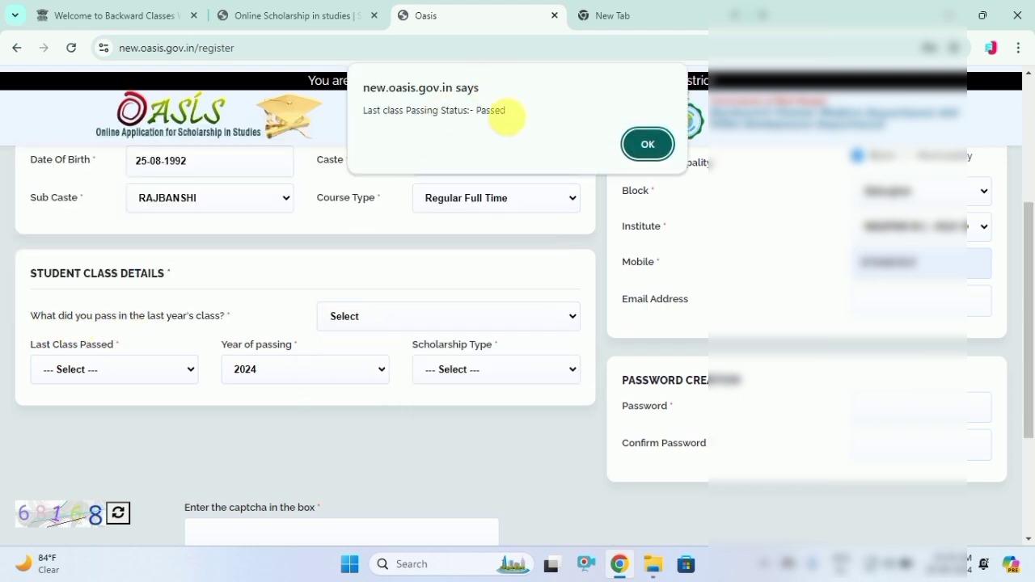
double_click(489, 111)
left_click(645, 146)
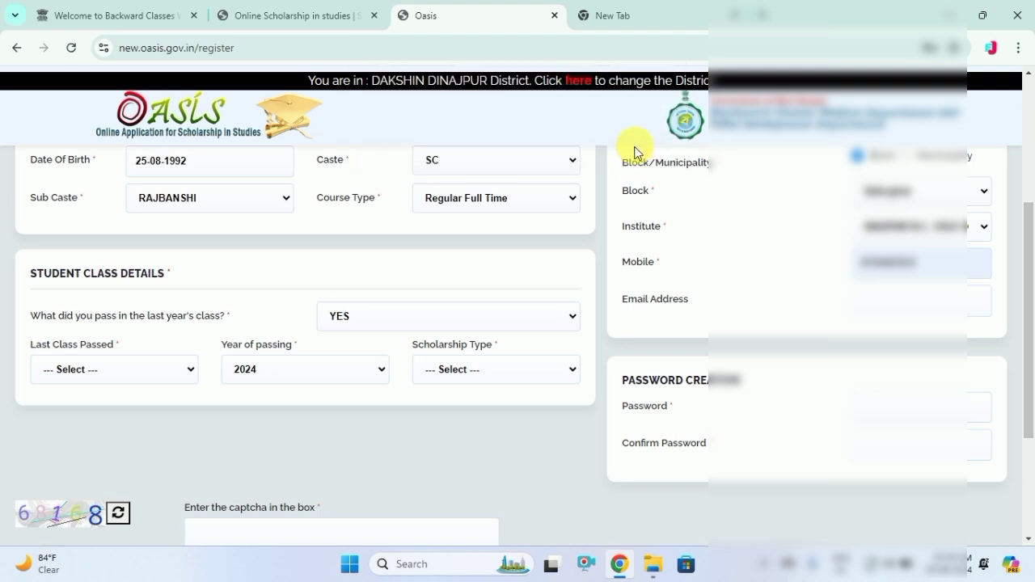
Set last class passed to XI, year of passing 2024, and scholarship type Postmatric
left_click(124, 365)
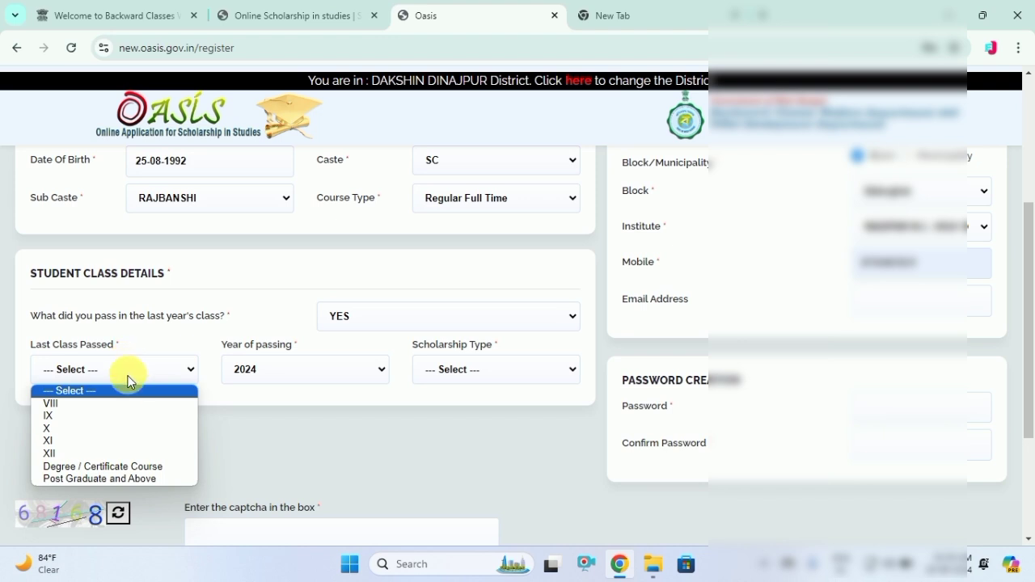
left_click(75, 440)
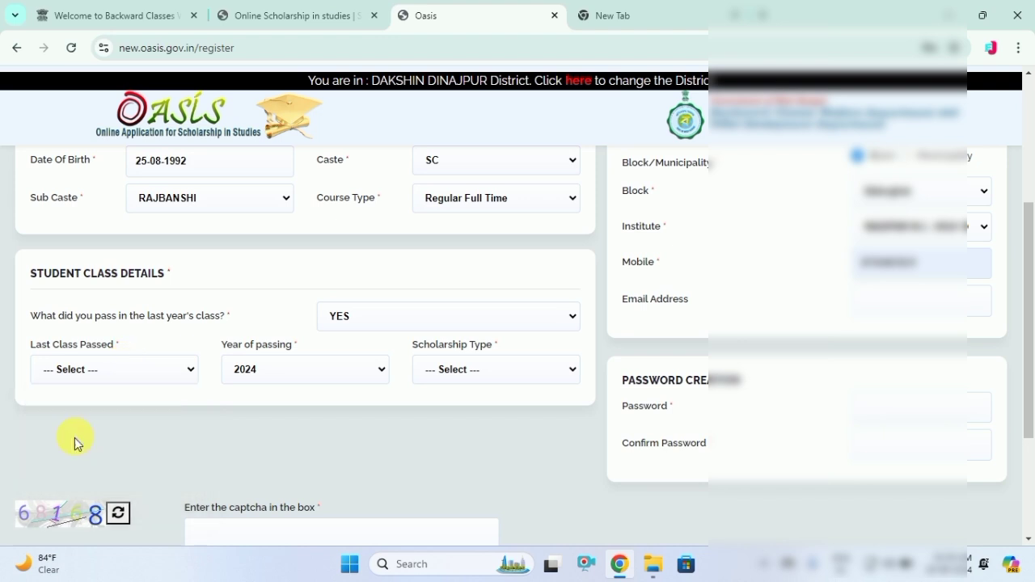
left_click(249, 364)
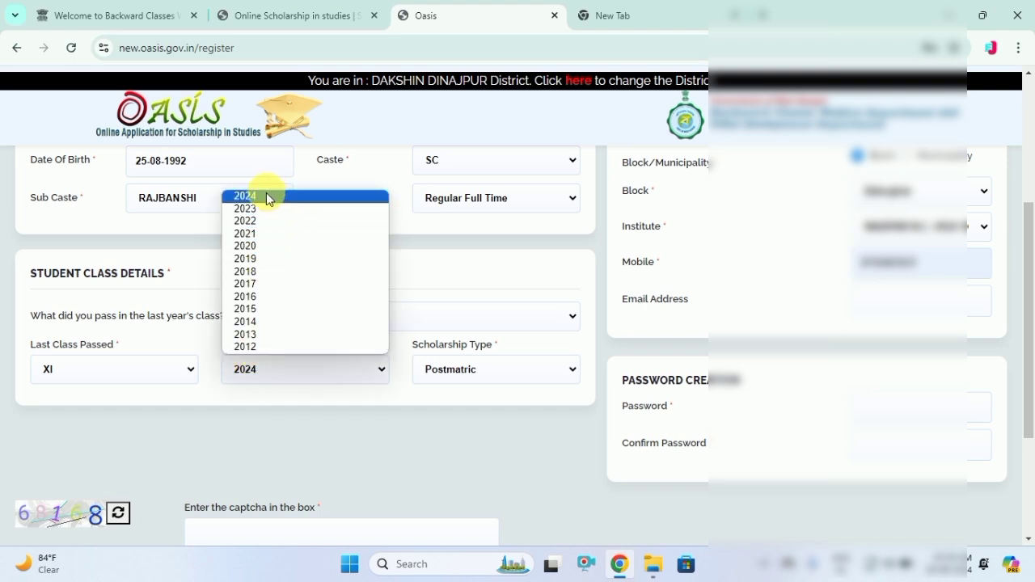
left_click(267, 196)
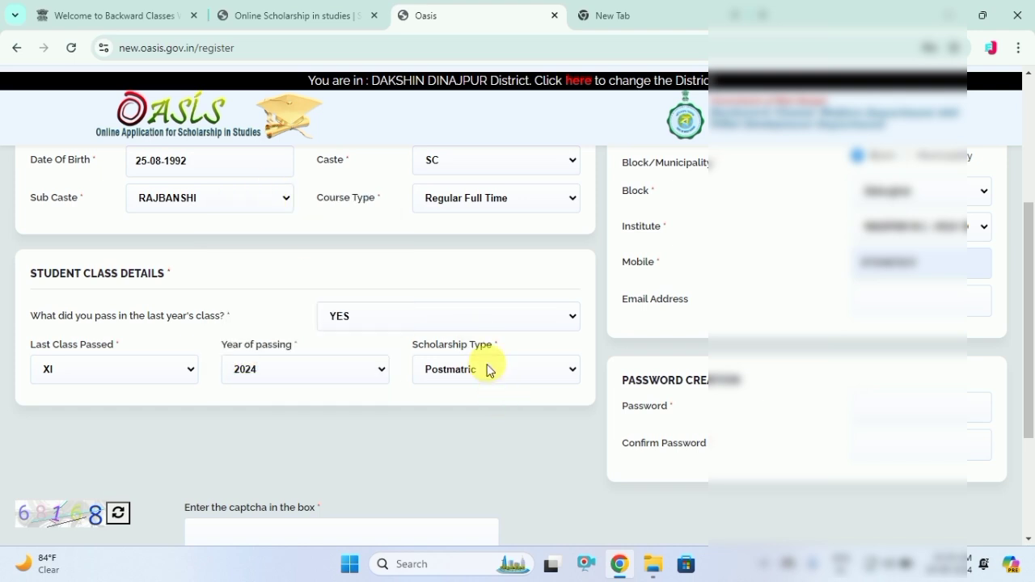
left_click(437, 370)
left_click(444, 370)
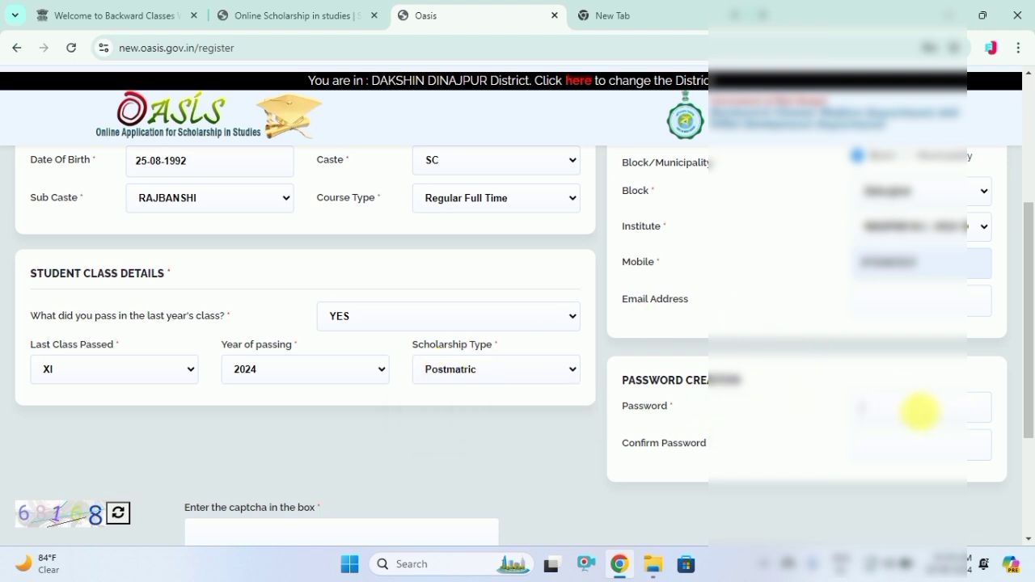
left_click(920, 411)
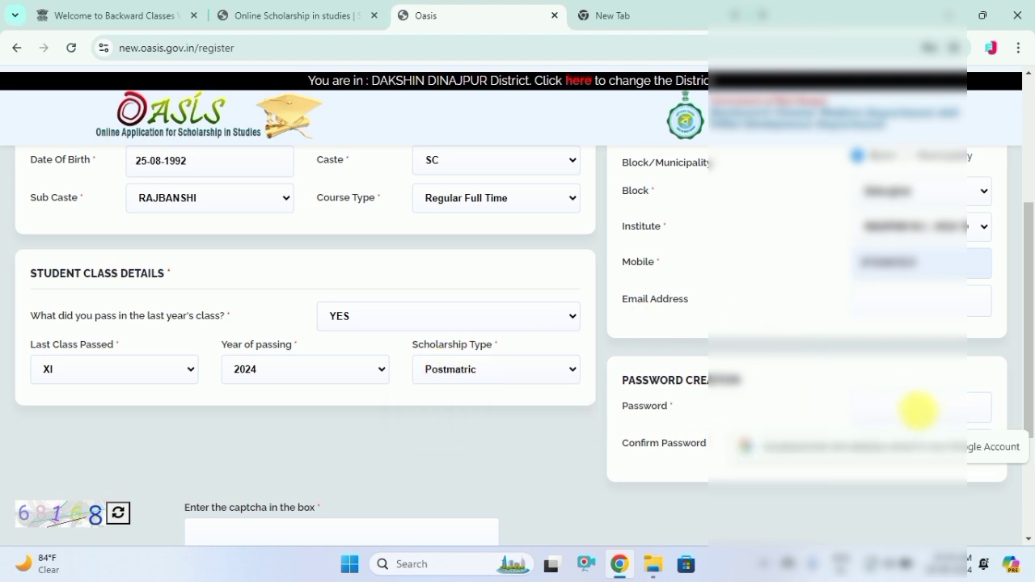
Set the account password and confirm it
type("••••")
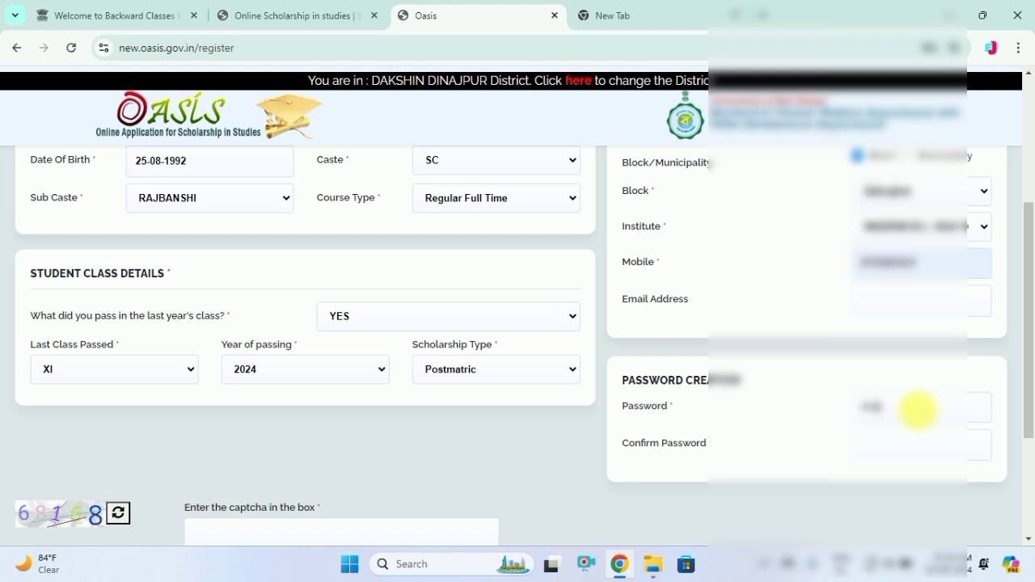
type("••")
left_click(925, 453)
type("••")
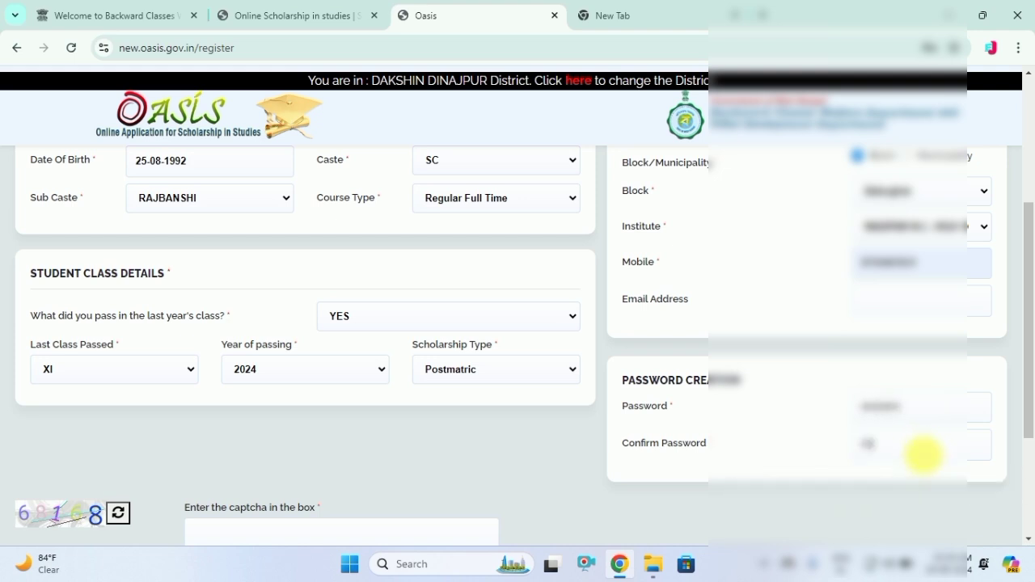
type("••••")
left_click_drag(1029, 353, 1028, 403)
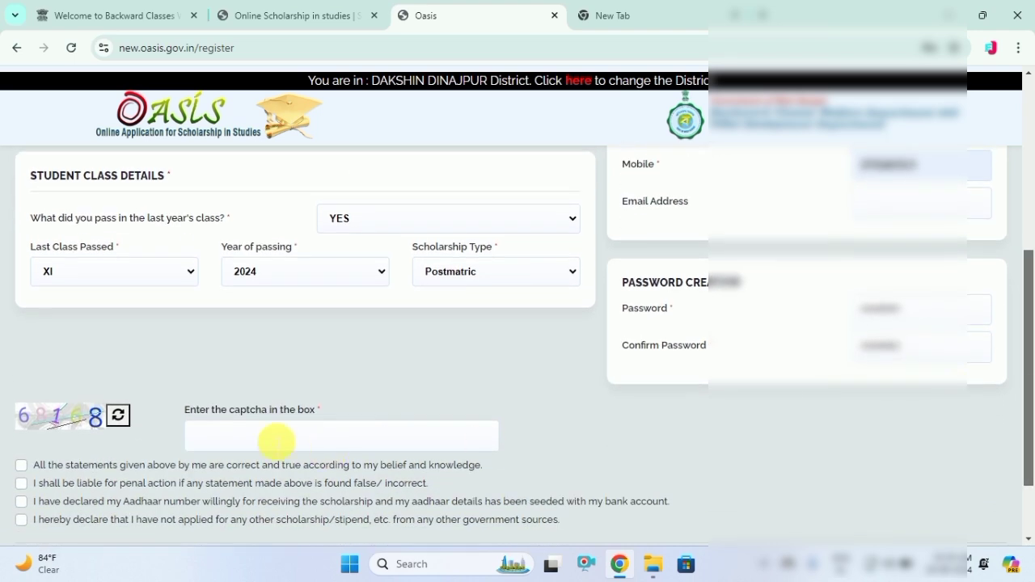
Enter the captcha, tick all four declaration statements, and scroll down to Submit
left_click(267, 434)
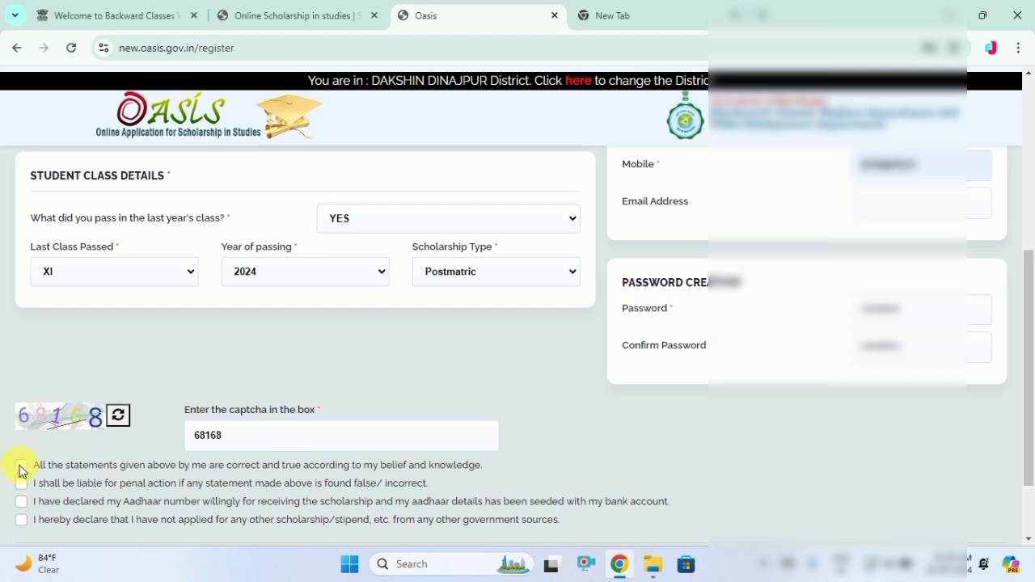
left_click(22, 465)
left_click(21, 483)
left_click(21, 501)
left_click(21, 519)
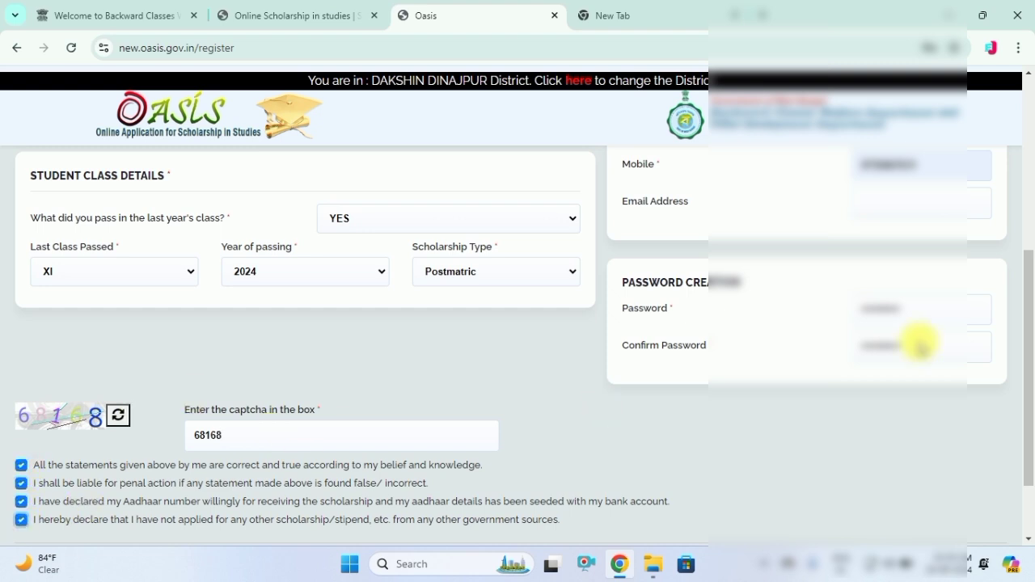
left_click_drag(1033, 326, 1028, 375)
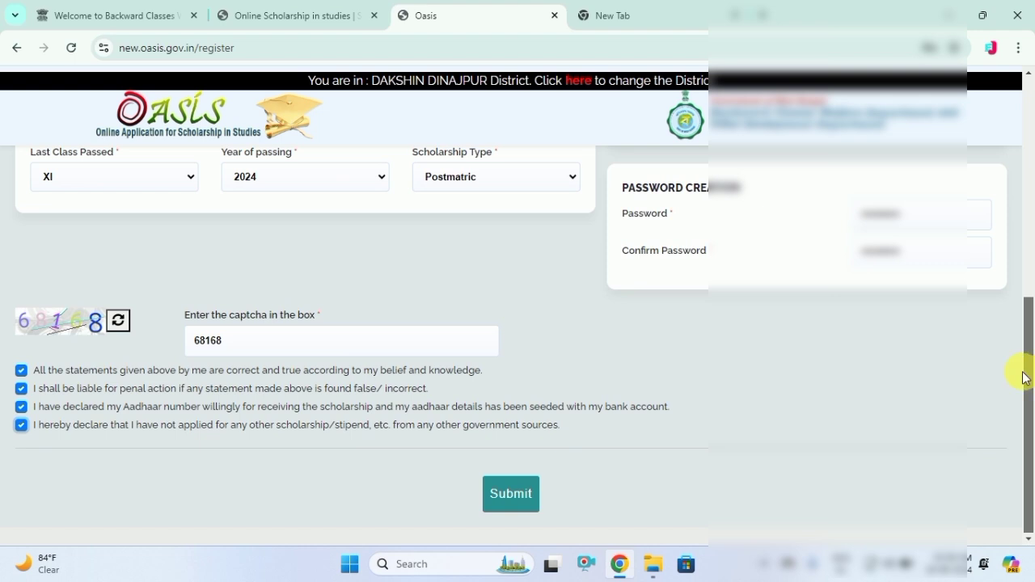
Attempt submission, then fill the missing father's name from the saved suggestion after the alert
left_click(522, 491)
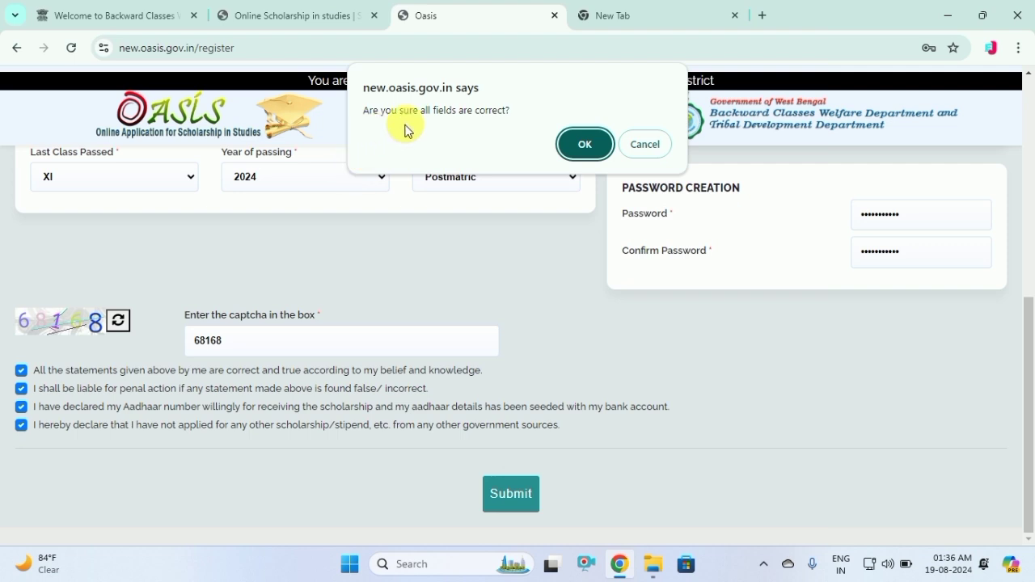
left_click(584, 146)
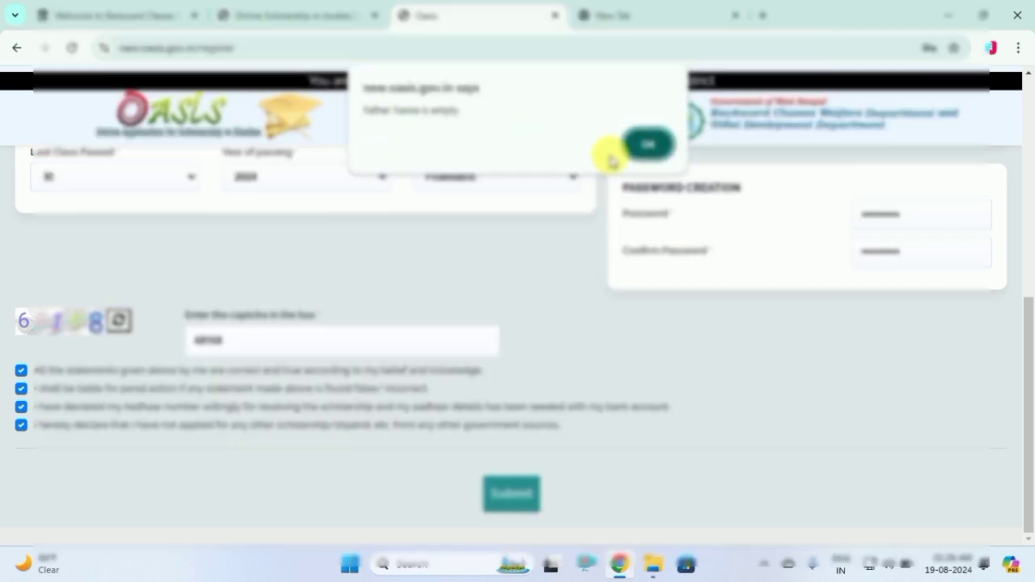
left_click(652, 144)
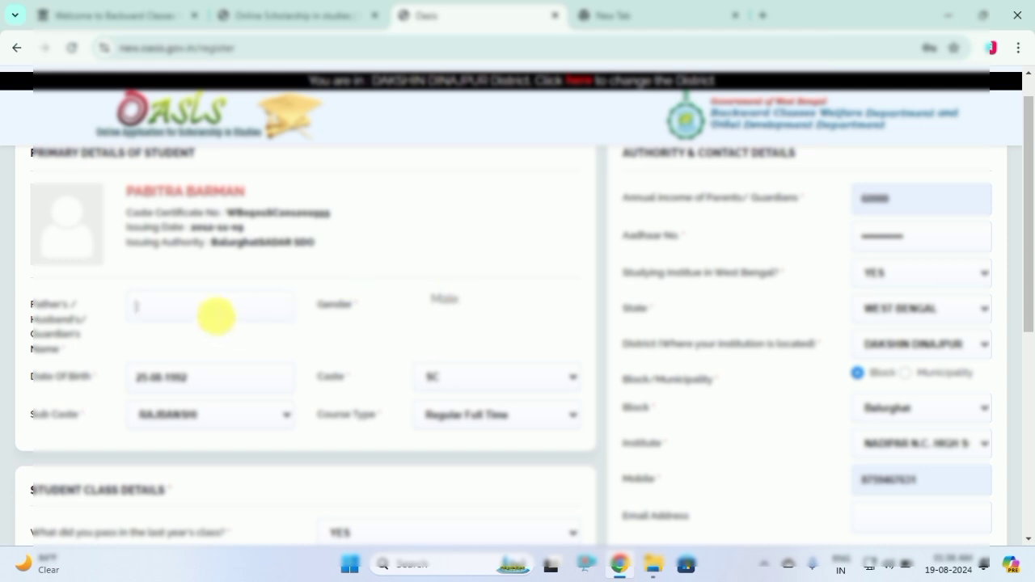
left_click(217, 307)
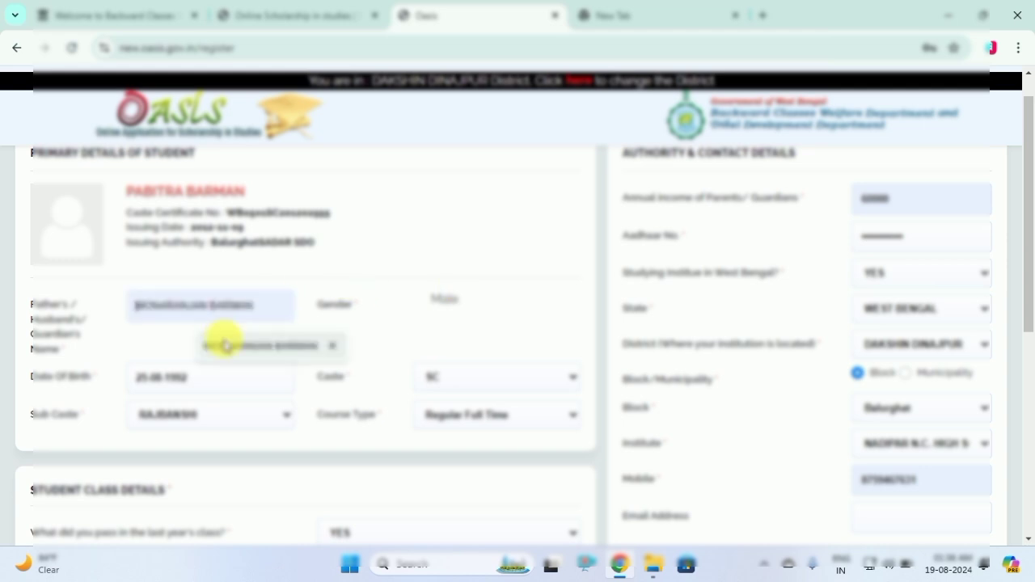
left_click(220, 345)
Submit the registration form again and confirm all fields are correct
left_click_drag(1031, 190, 1028, 393)
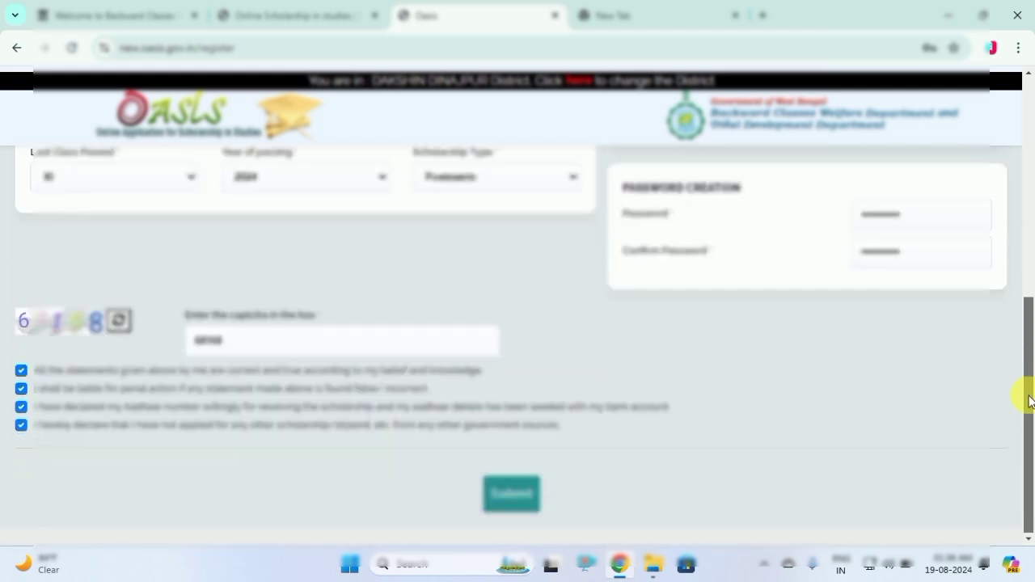
left_click(507, 490)
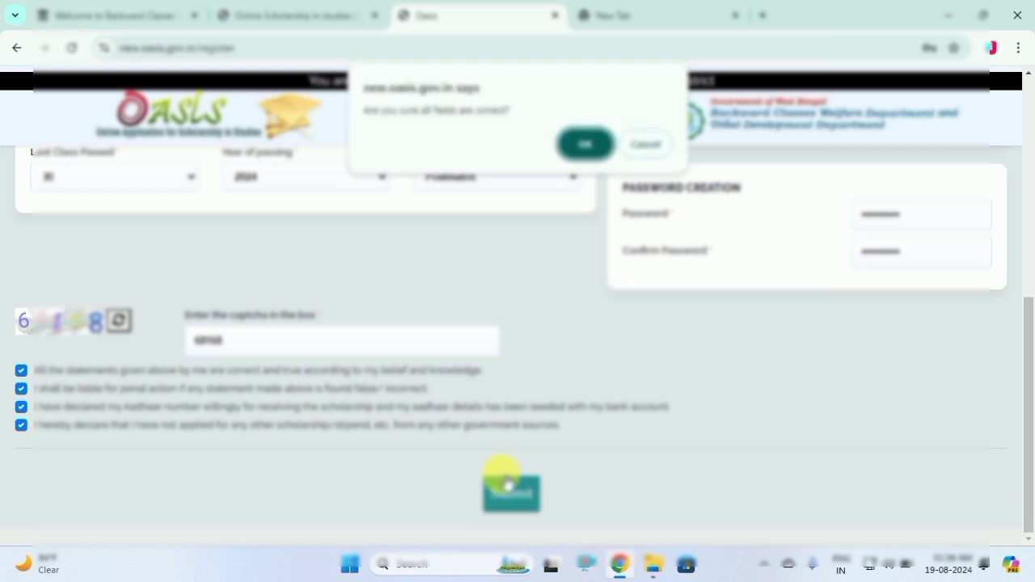
left_click(583, 144)
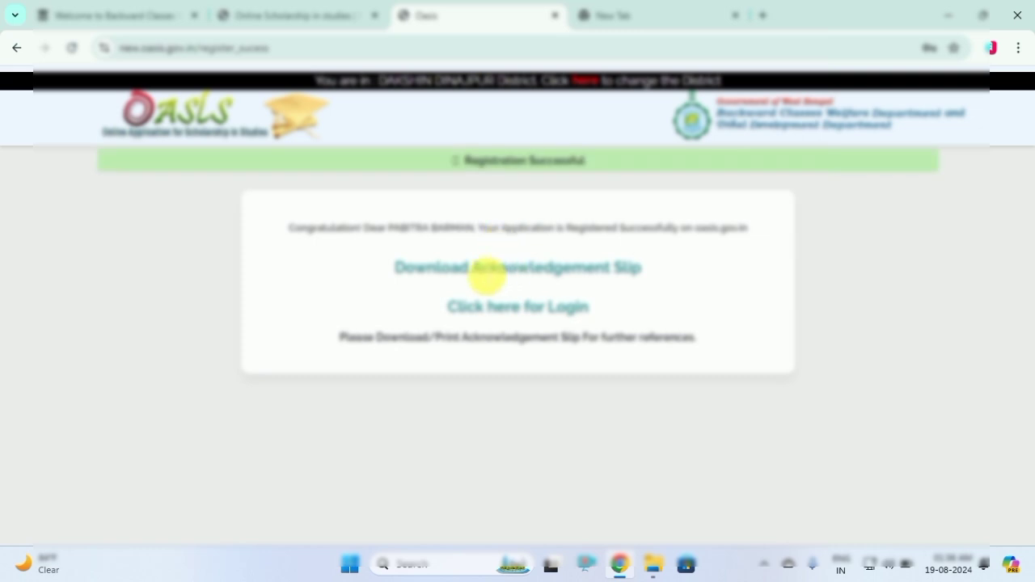
Open the Post Matric acknowledgement slip in its own tab and look over its ID lines
left_click(412, 275)
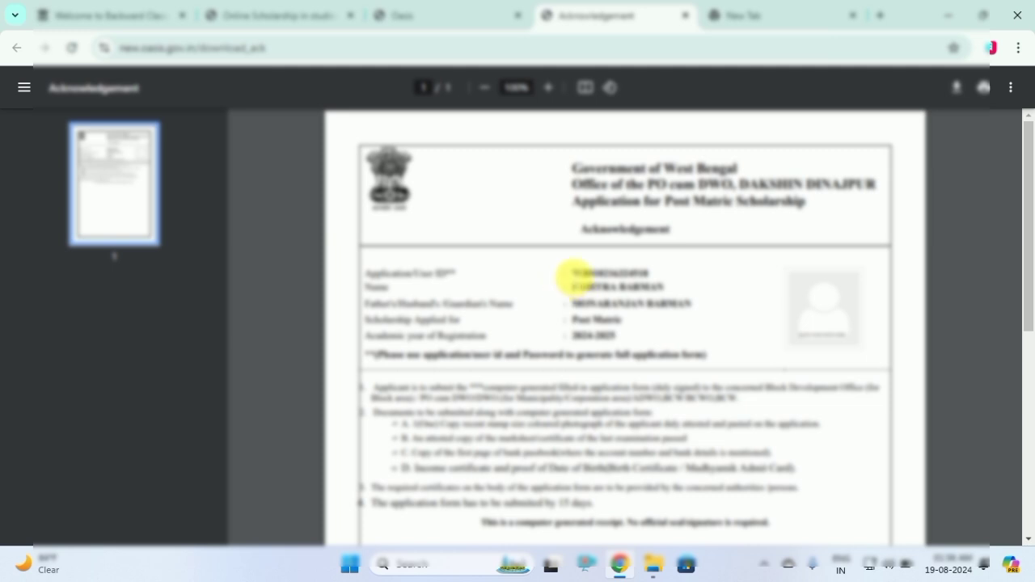
left_click_drag(573, 276, 732, 285)
left_click(725, 291)
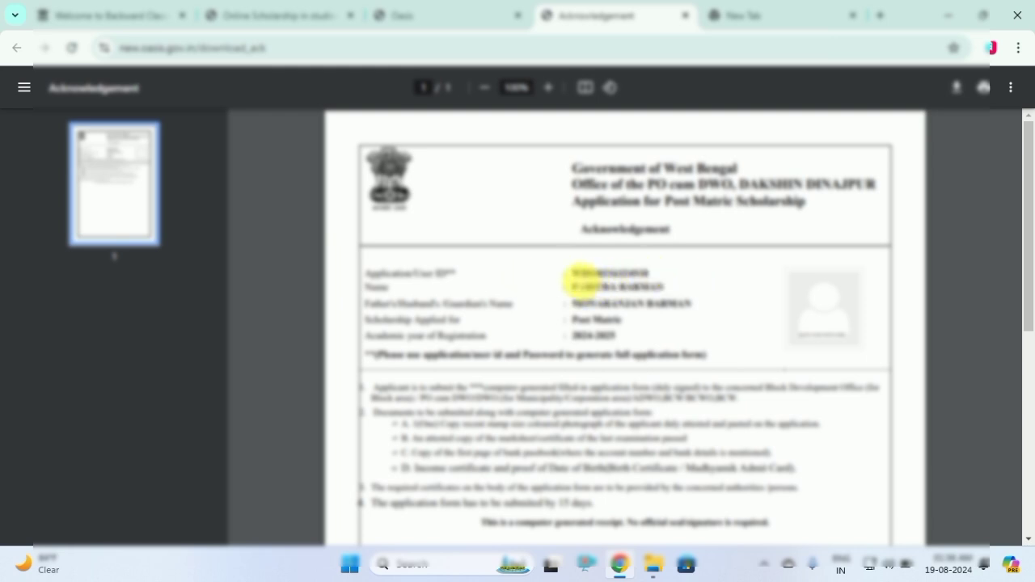
Select the Application/User ID on the slip, then return to the OASIS home tab
left_click_drag(575, 275, 635, 272)
right_click(636, 273)
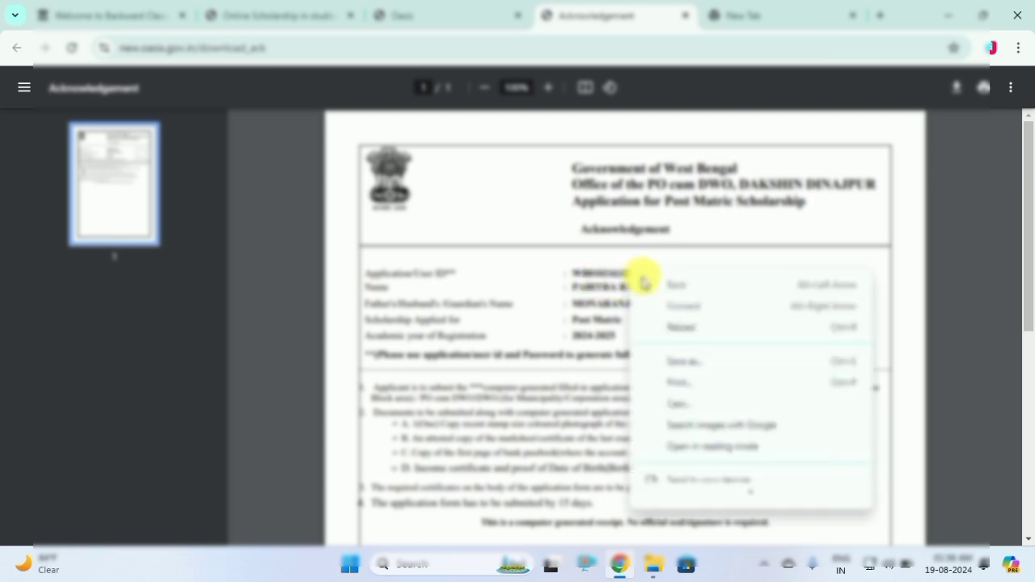
left_click(566, 284)
left_click_drag(572, 274, 668, 275)
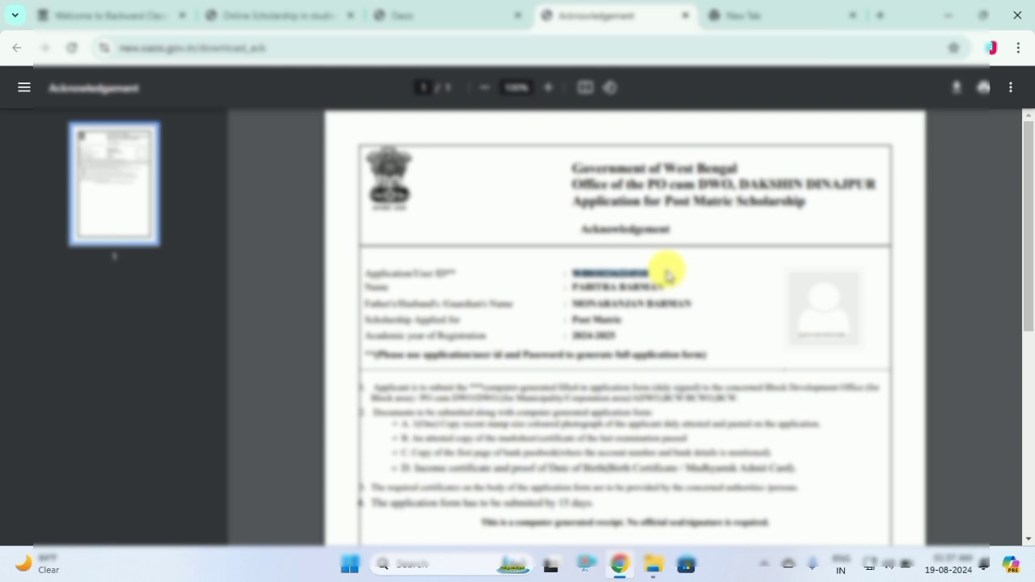
left_click(279, 14)
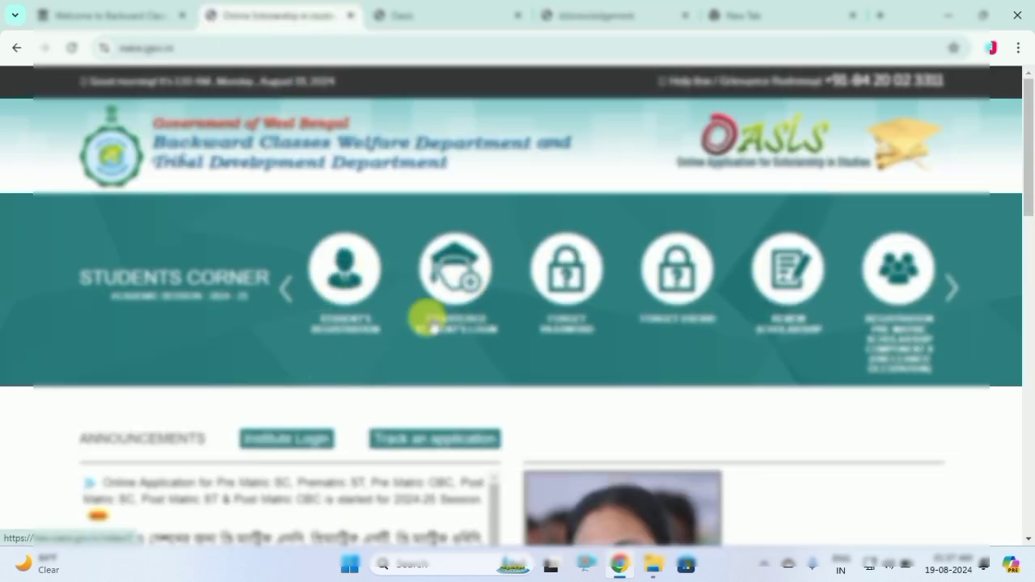
Choose DAKSHIN DINAJPUR as the district for registered student login and confirm it
left_click(458, 293)
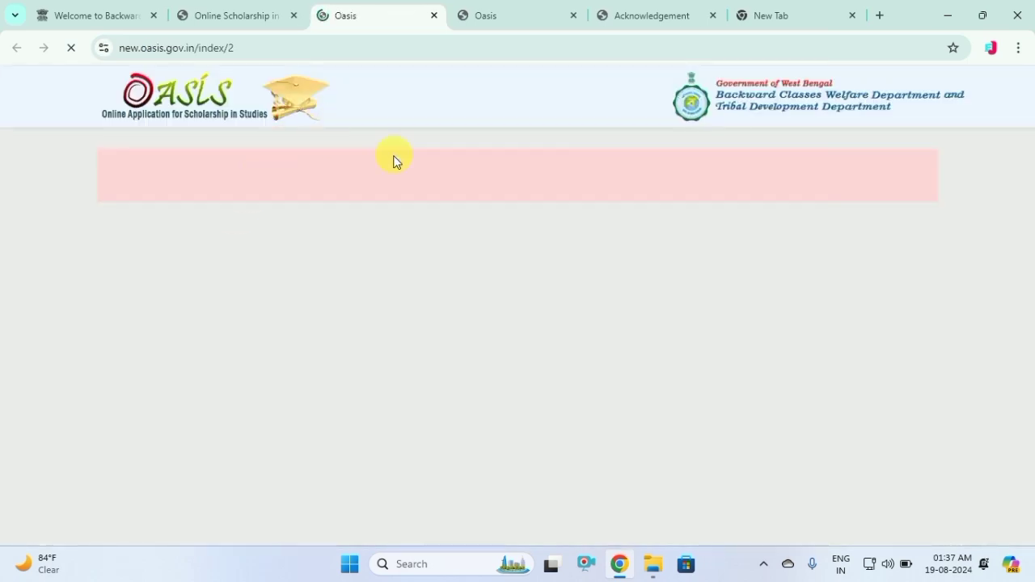
left_click(262, 370)
left_click(490, 490)
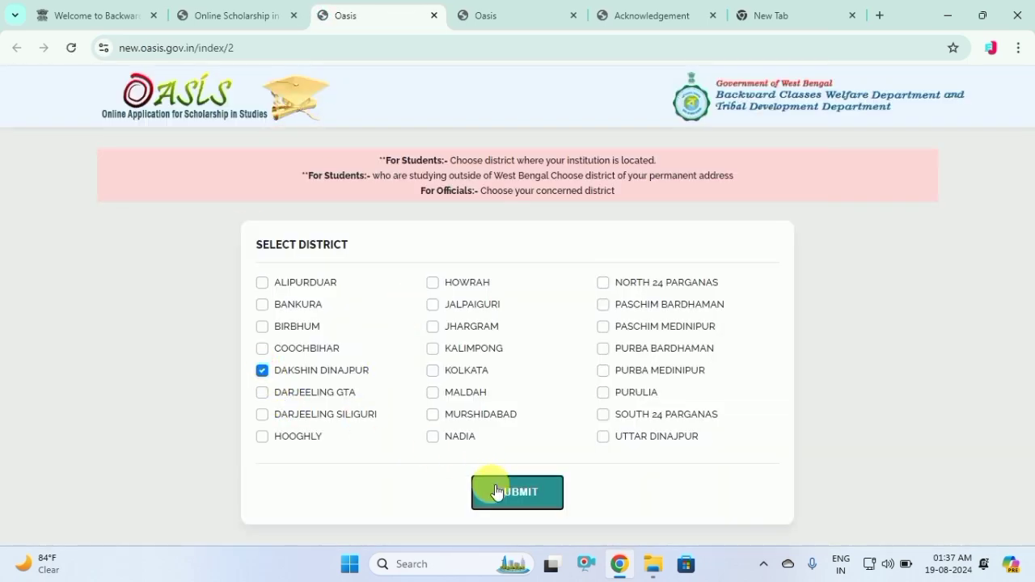
left_click(588, 171)
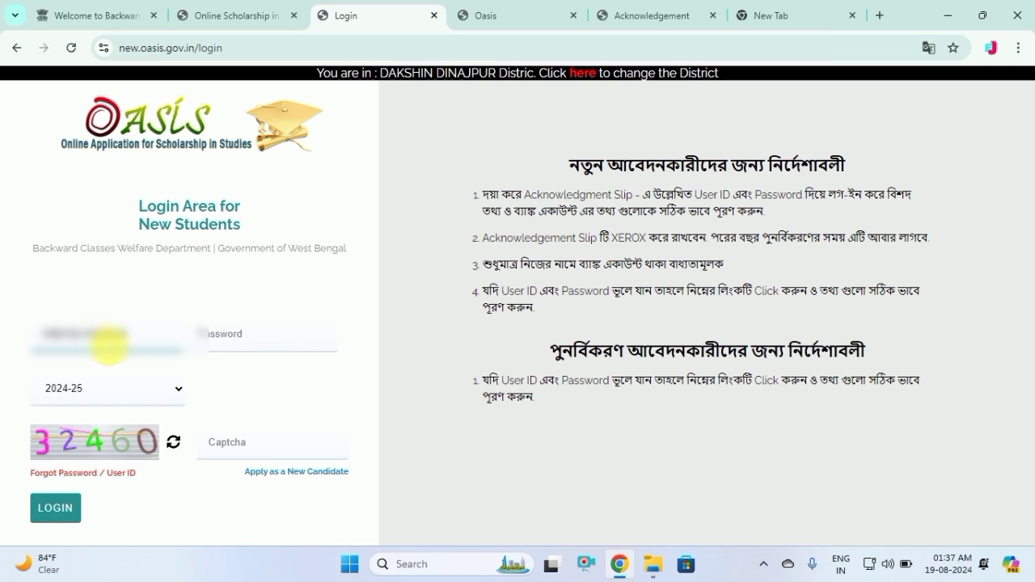
Log in with the account password and the captcha
left_click(251, 348)
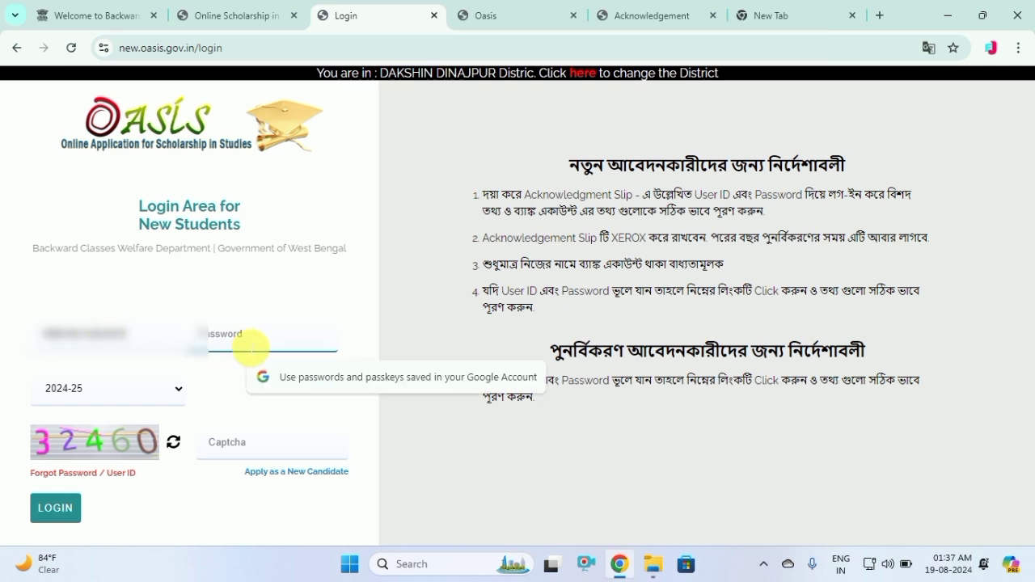
type("••")
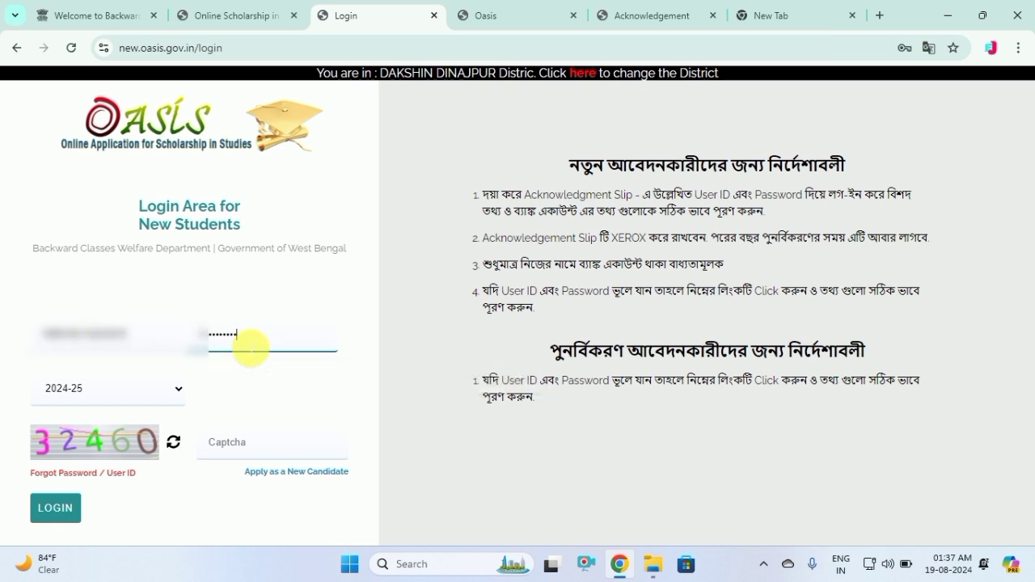
left_click(250, 443)
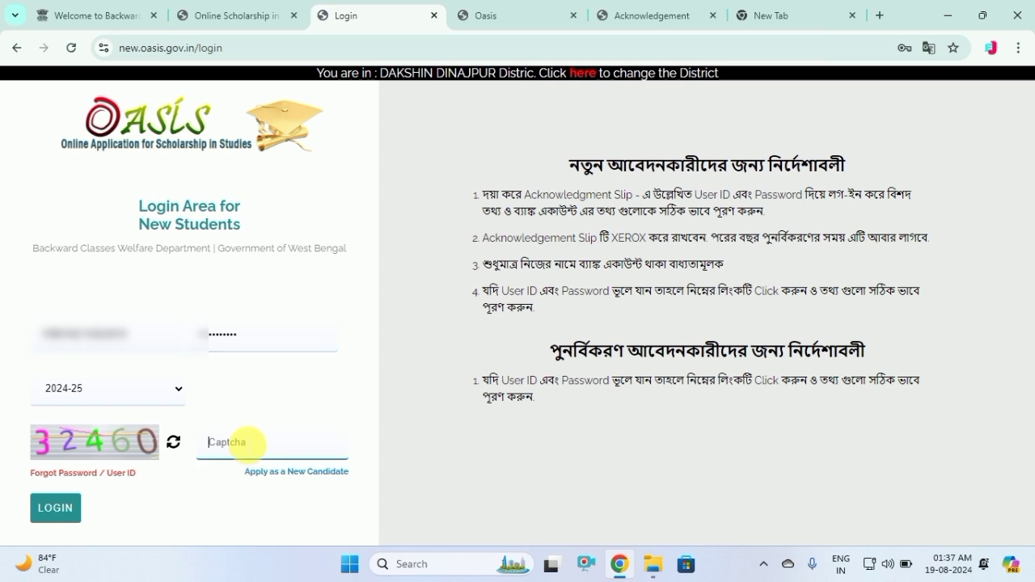
type("32460")
left_click(75, 508)
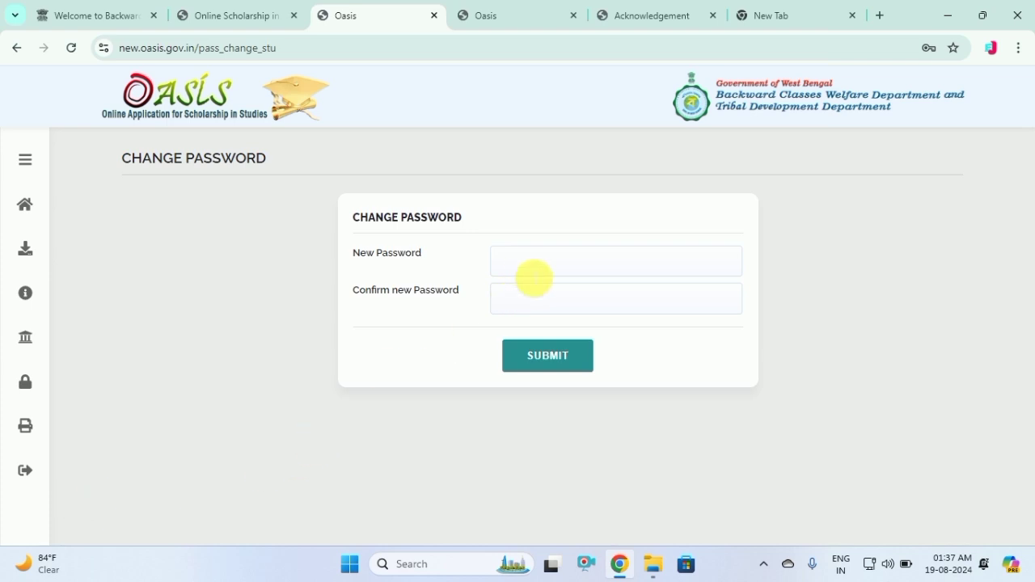
Enter the new password in both fields, submit it and confirm the change
left_click(527, 274)
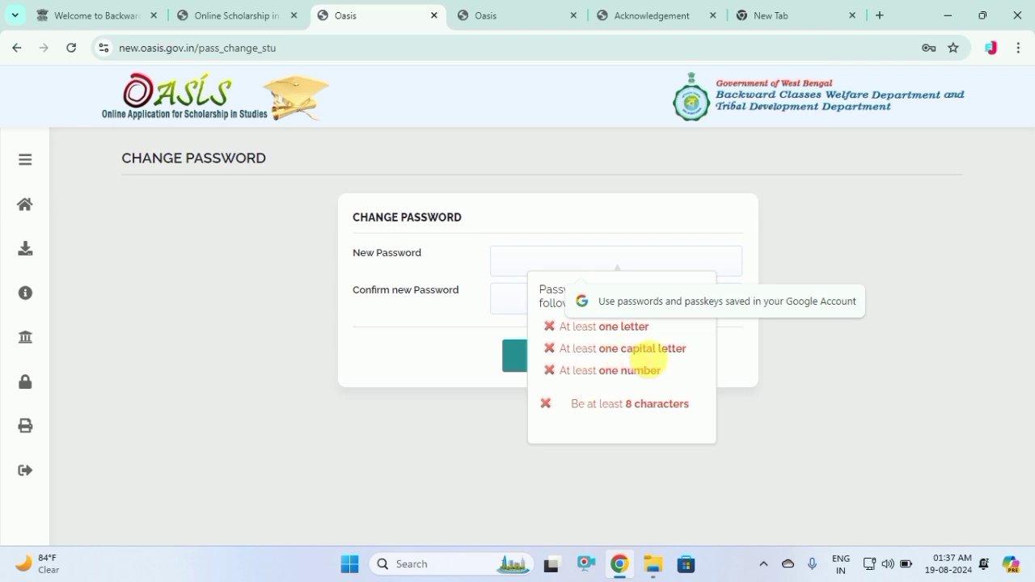
left_click(581, 417)
left_click(494, 240)
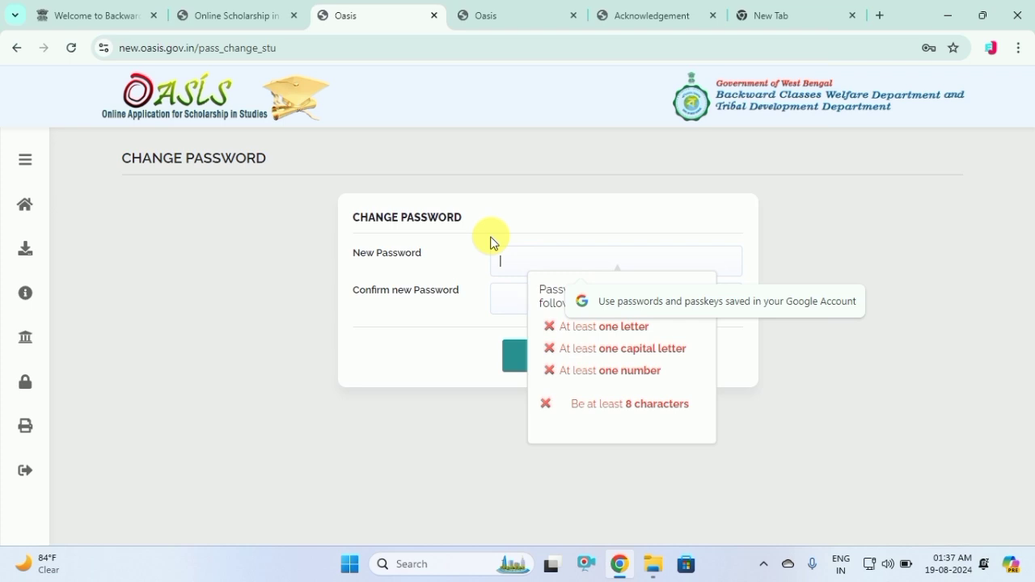
type("A")
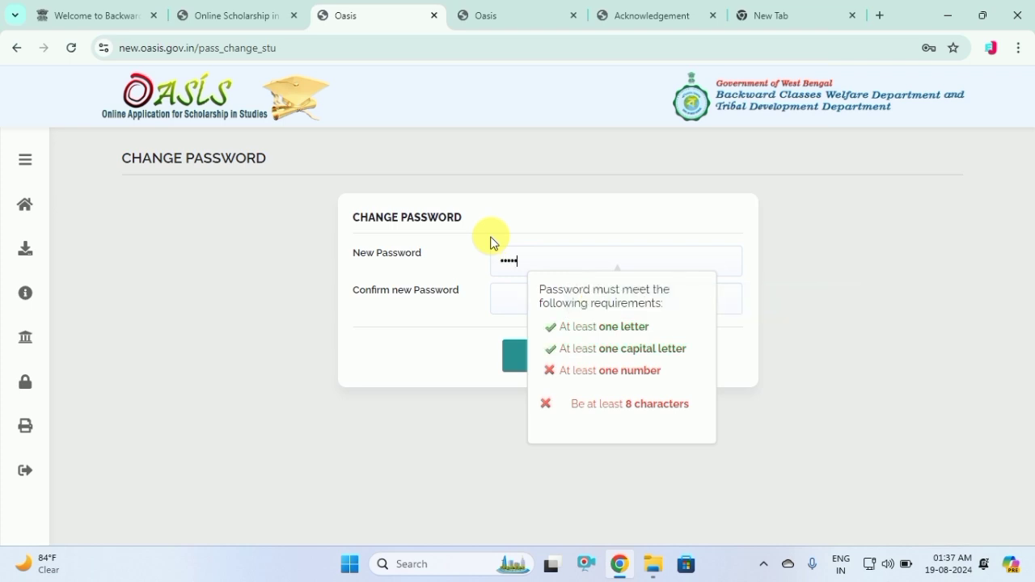
key("BackSpace")
key("BackSpace")
key("BackSpace")
key("BackSpace")
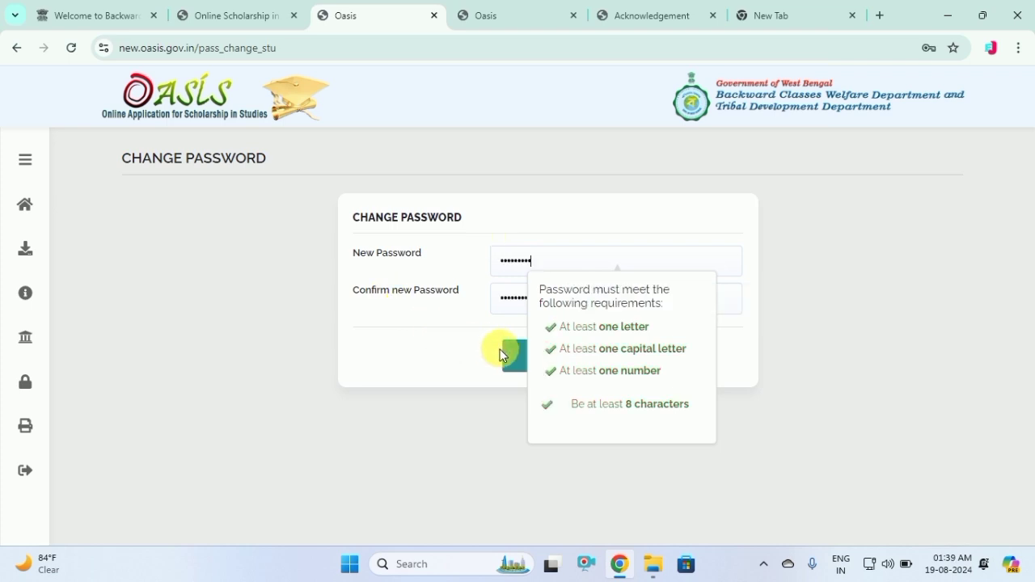
left_click(456, 354)
left_click(527, 358)
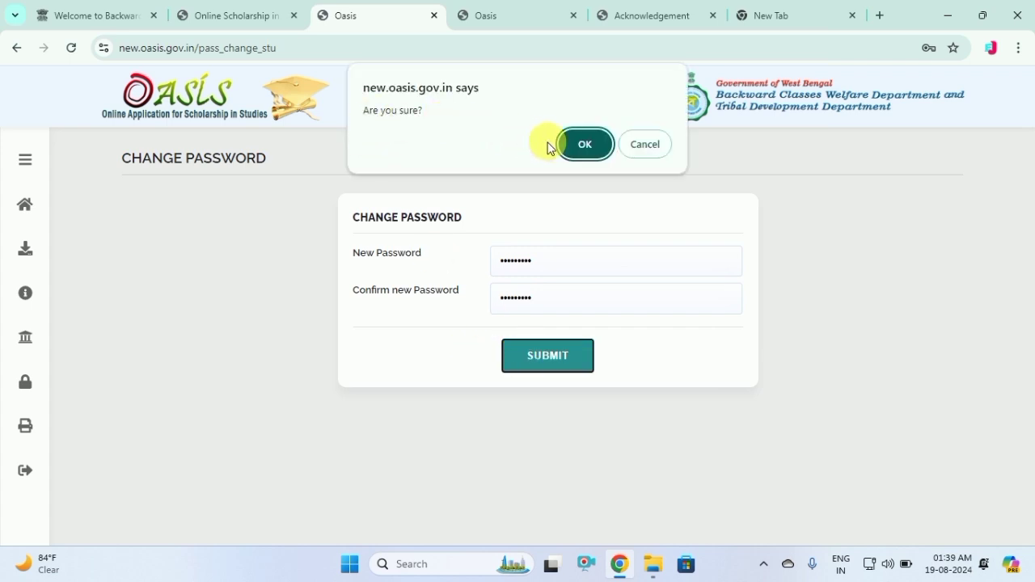
left_click(584, 144)
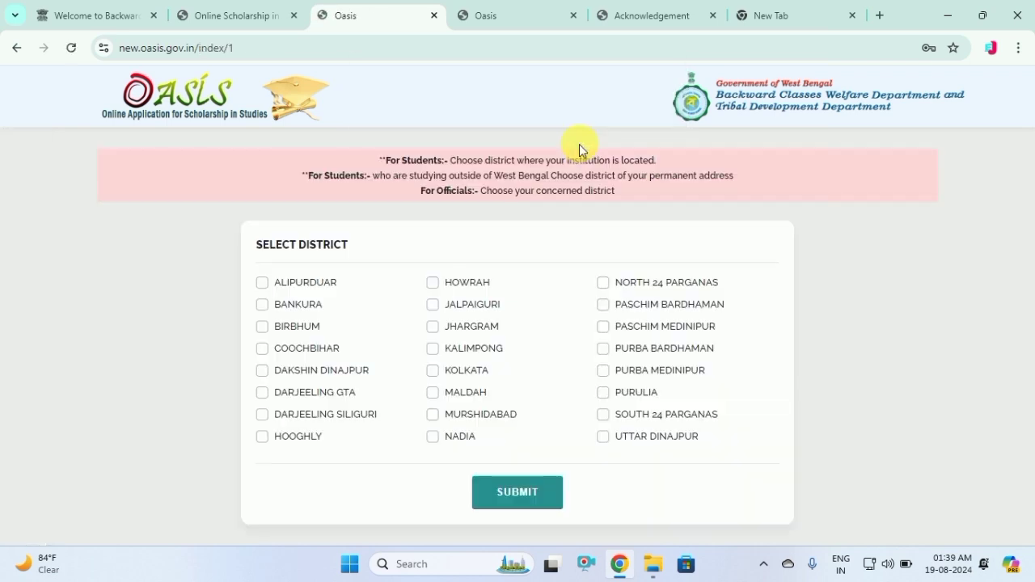
Return to the home page and confirm Dakshin Dinajpur for the registered student login
left_click(259, 17)
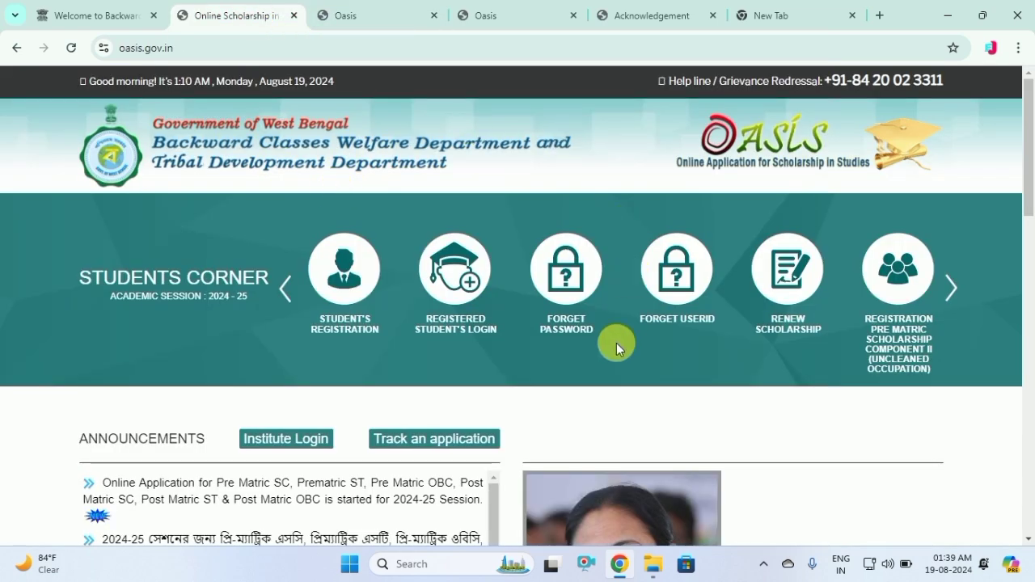
left_click(450, 325)
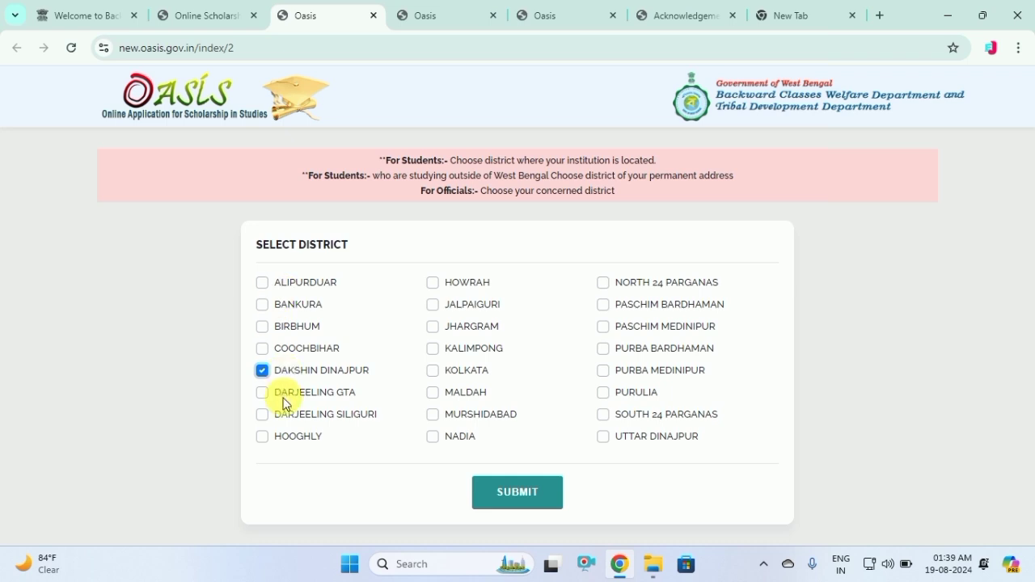
left_click(530, 494)
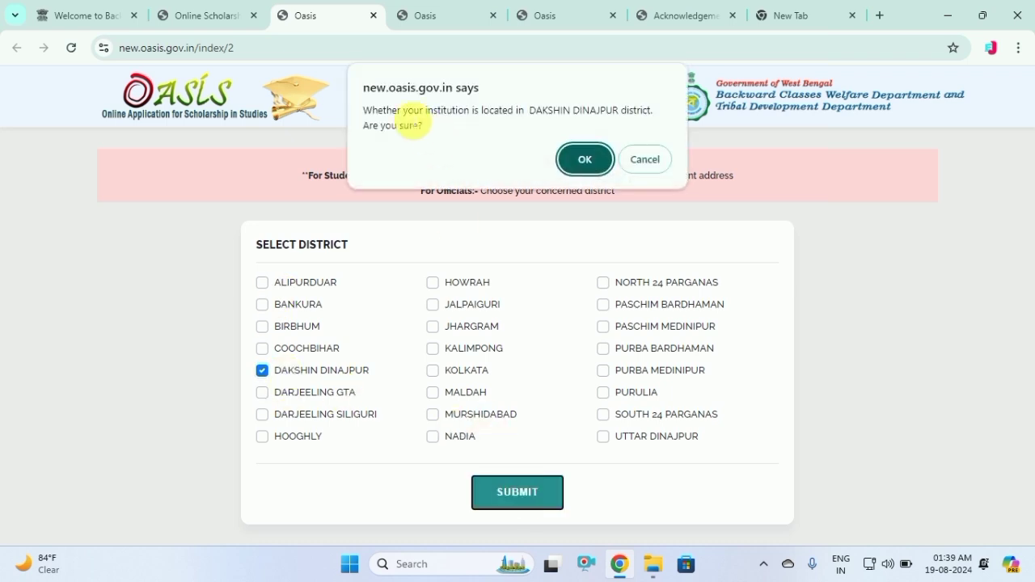
left_click(574, 157)
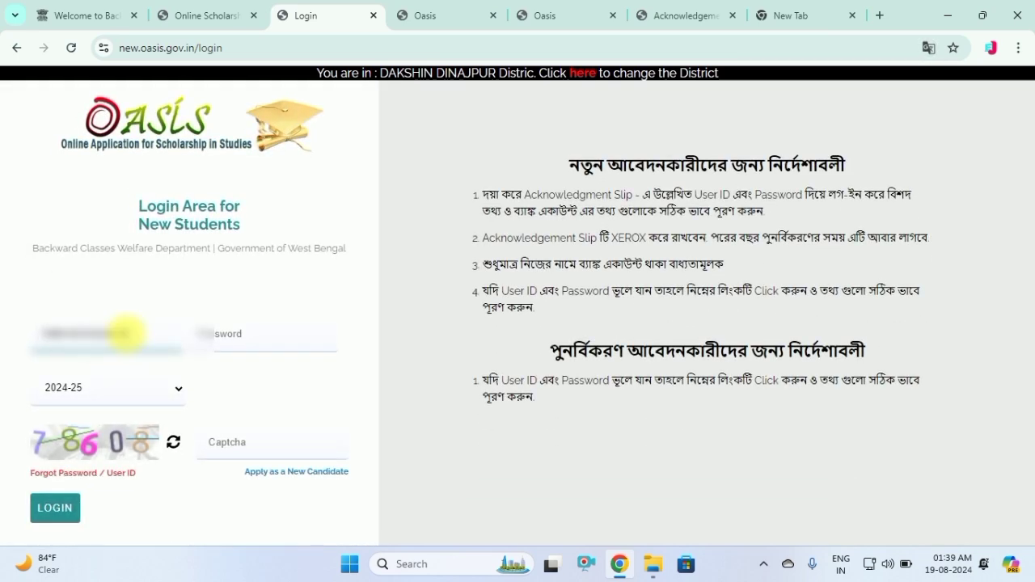
Log in with the new password and the captcha
left_click(262, 346)
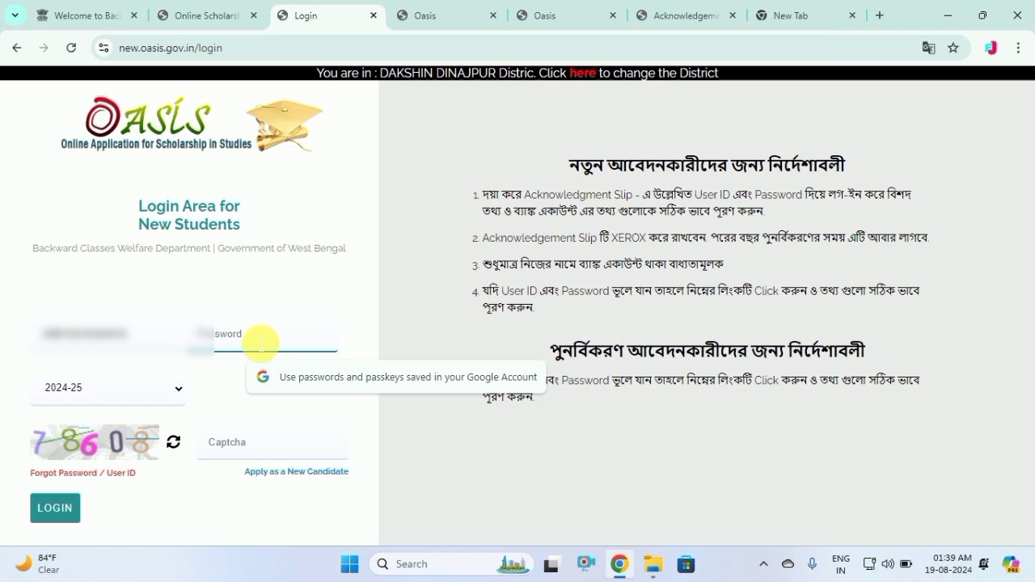
type("1")
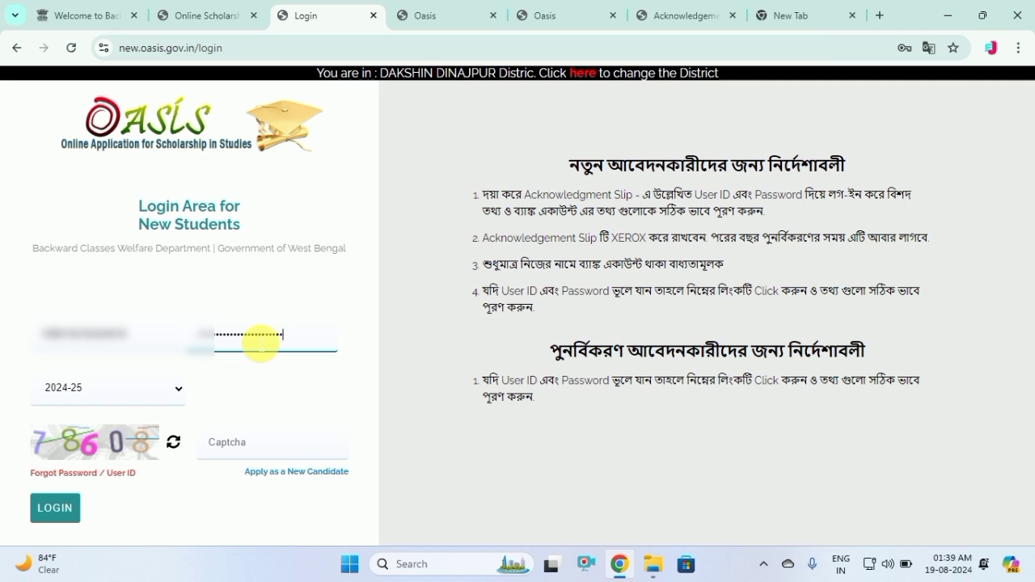
type("3124")
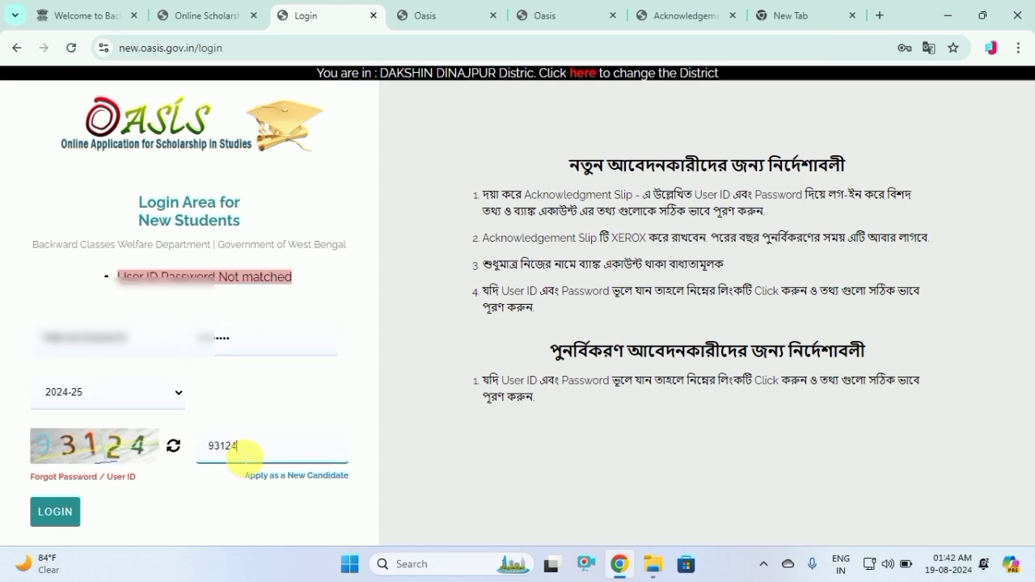
left_click(56, 512)
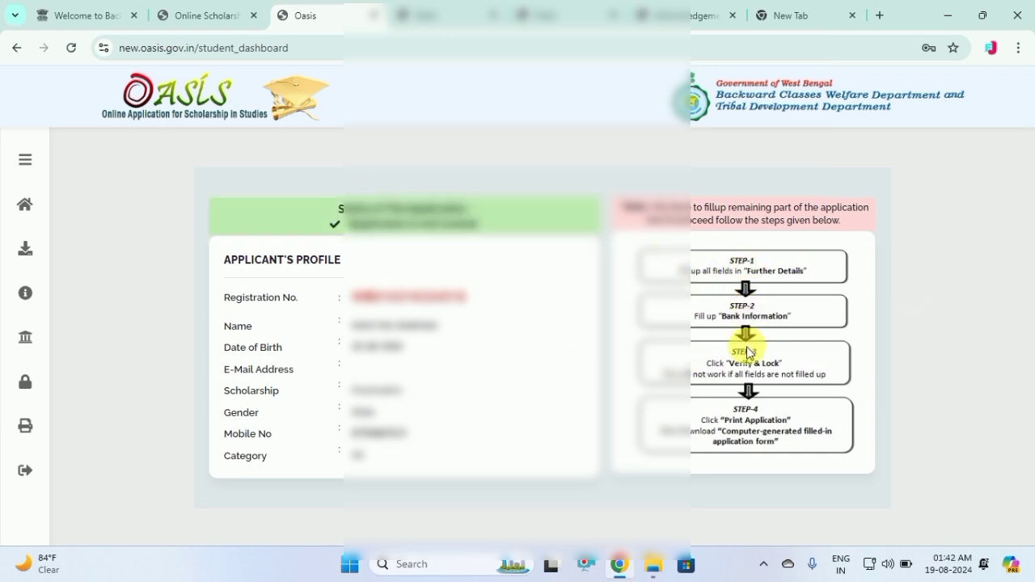
Open Step 1 - Further Details and bring up the present address state list
mouse_move(27, 308)
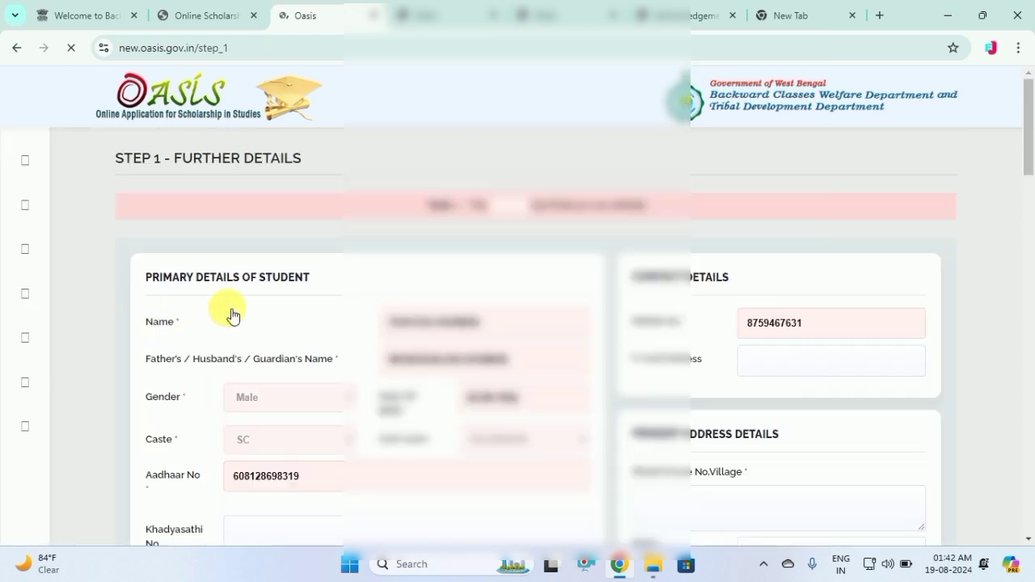
left_click_drag(1029, 158, 1029, 216)
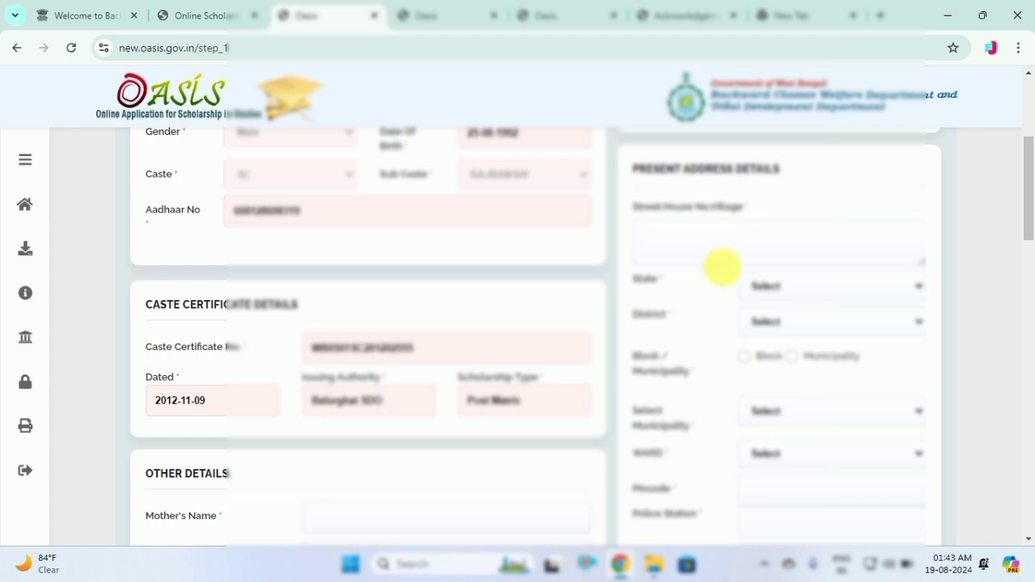
left_click(774, 284)
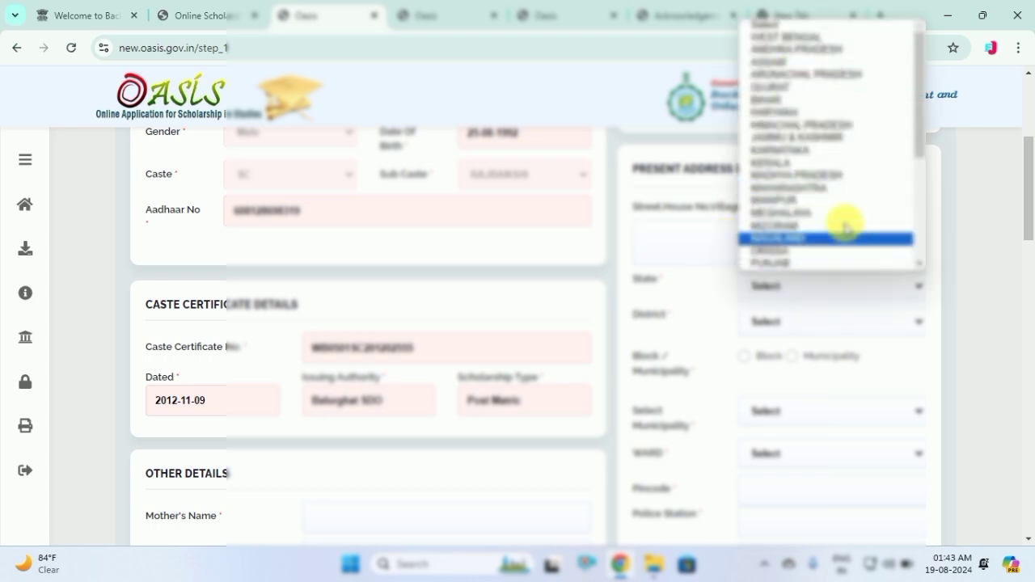
Set present address to WEST BENGAL, Block, DAKSHIN DINAJPUR, Balurghat block and NAJIRPUR GP
left_click(762, 37)
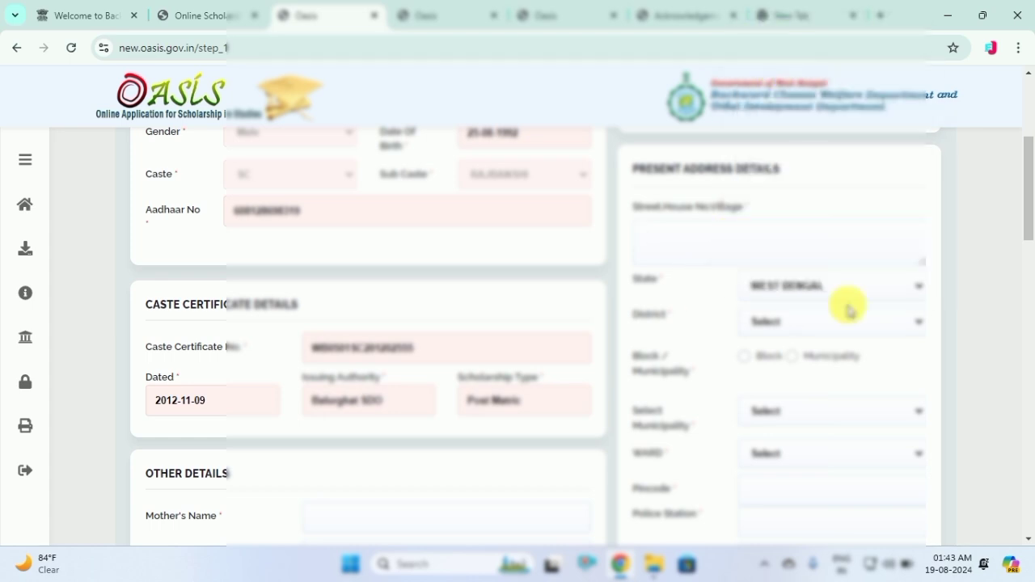
left_click(743, 357)
left_click(775, 322)
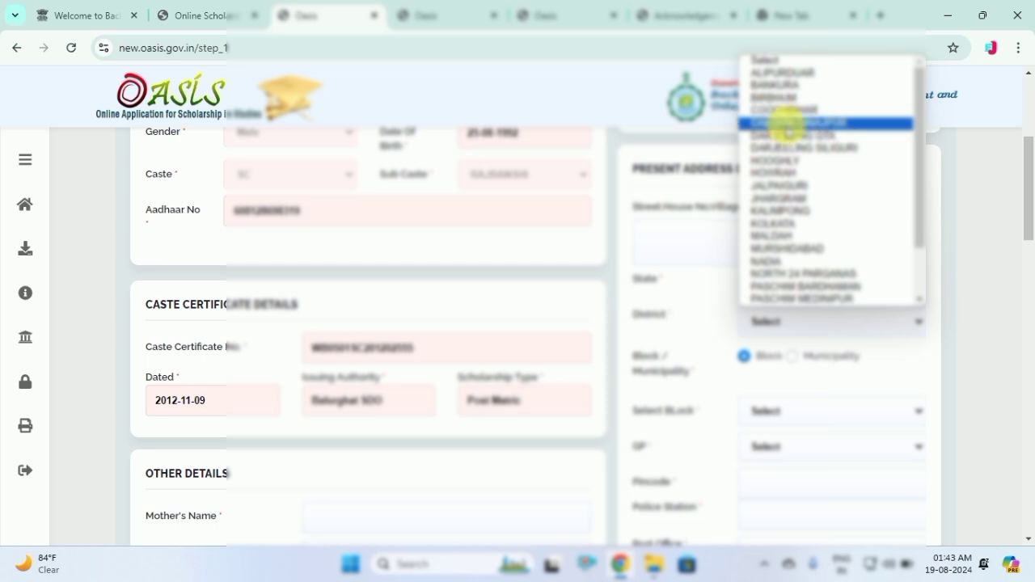
left_click(788, 123)
left_click(765, 411)
left_click(769, 453)
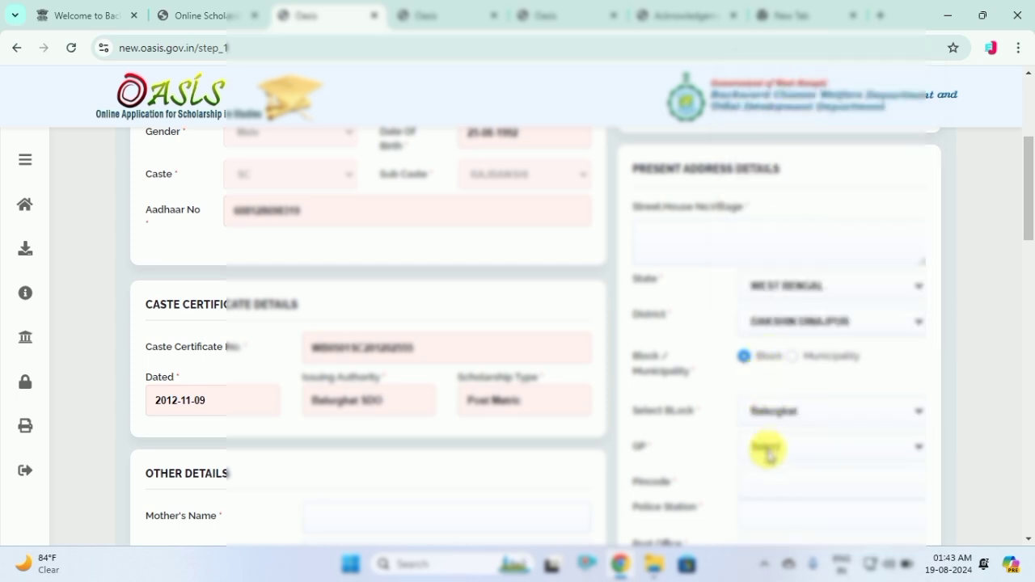
left_click(770, 453)
left_click(770, 411)
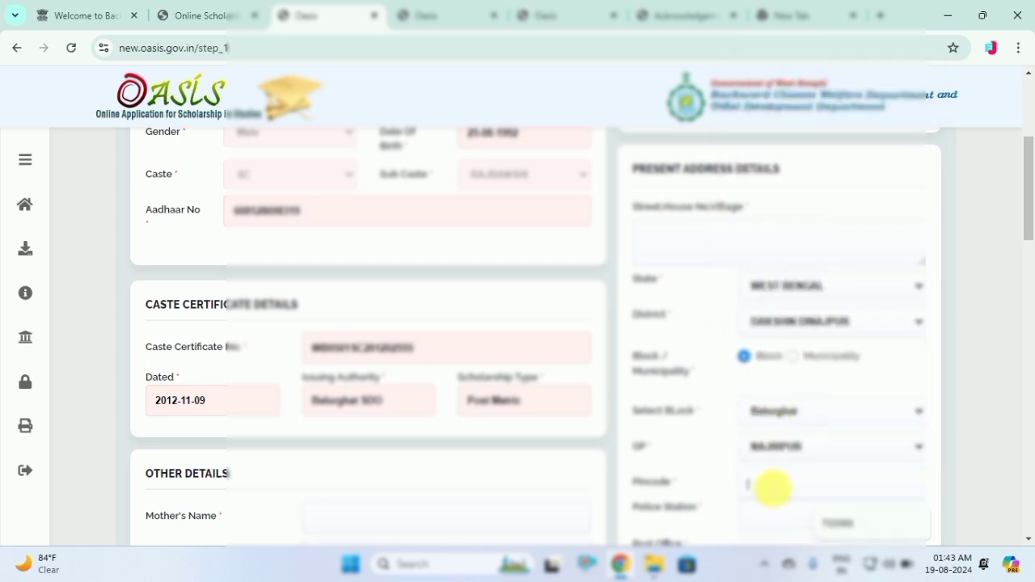
Fill the pincode, police station BALURGHAT and post office Sarangram BO
left_click(846, 524)
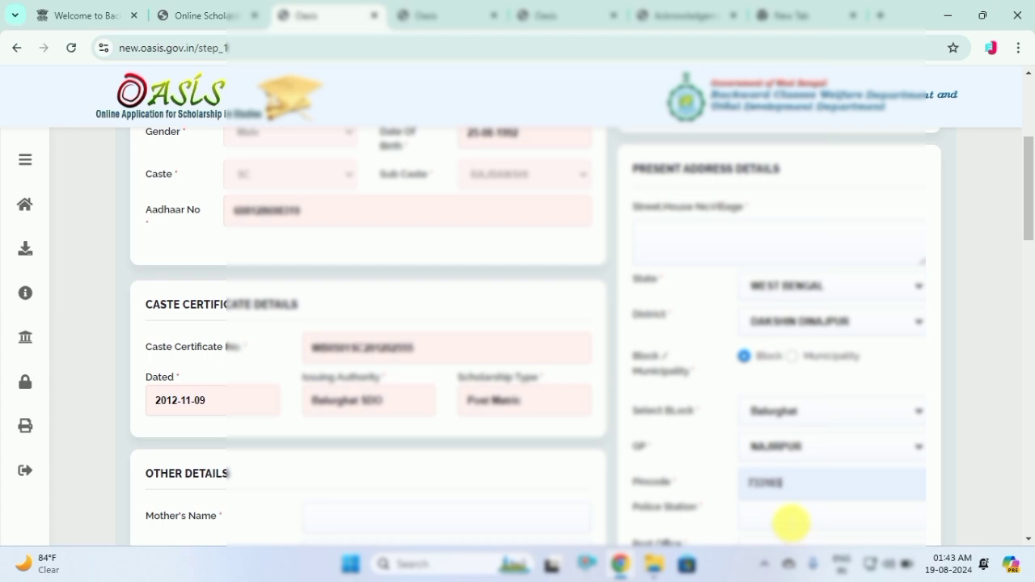
left_click(791, 523)
left_click(850, 477)
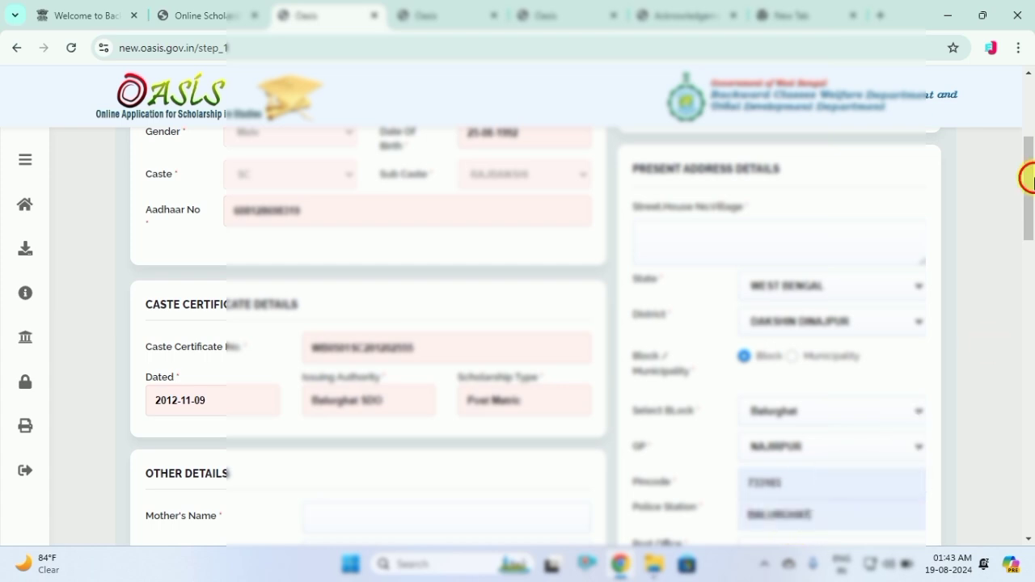
left_click_drag(1031, 179, 1034, 222)
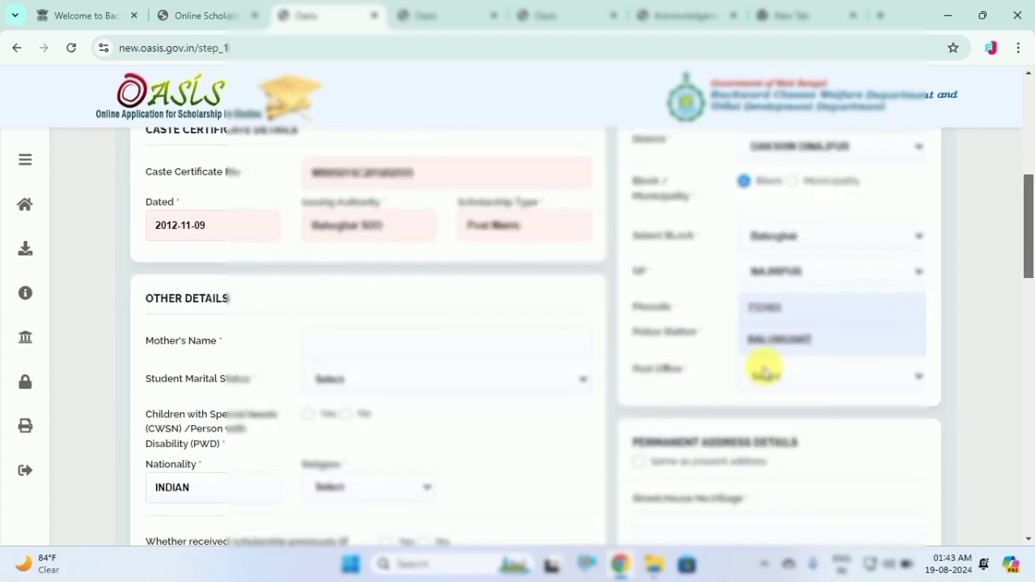
left_click(764, 377)
left_click(779, 353)
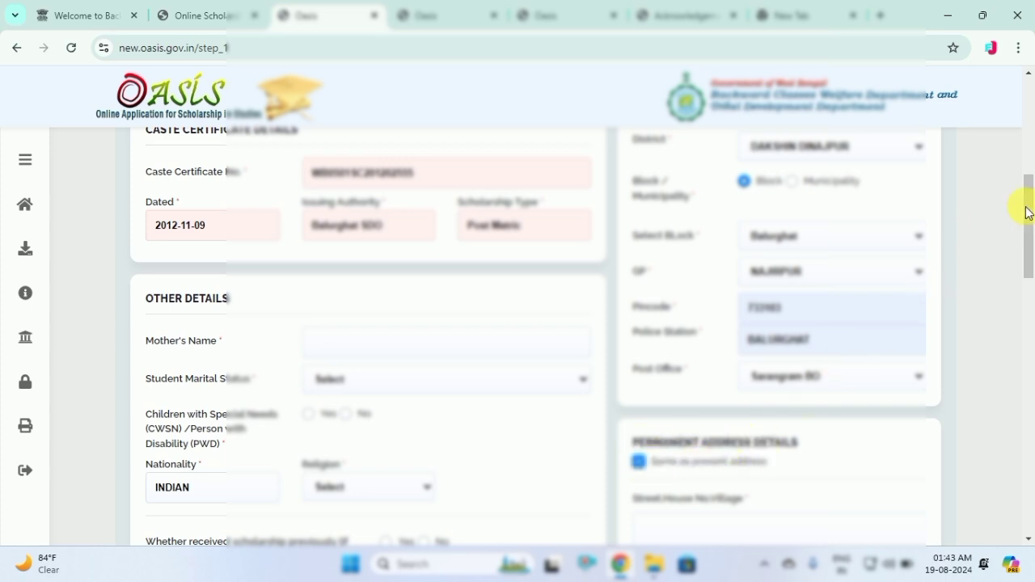
left_click_drag(1027, 211, 1017, 157)
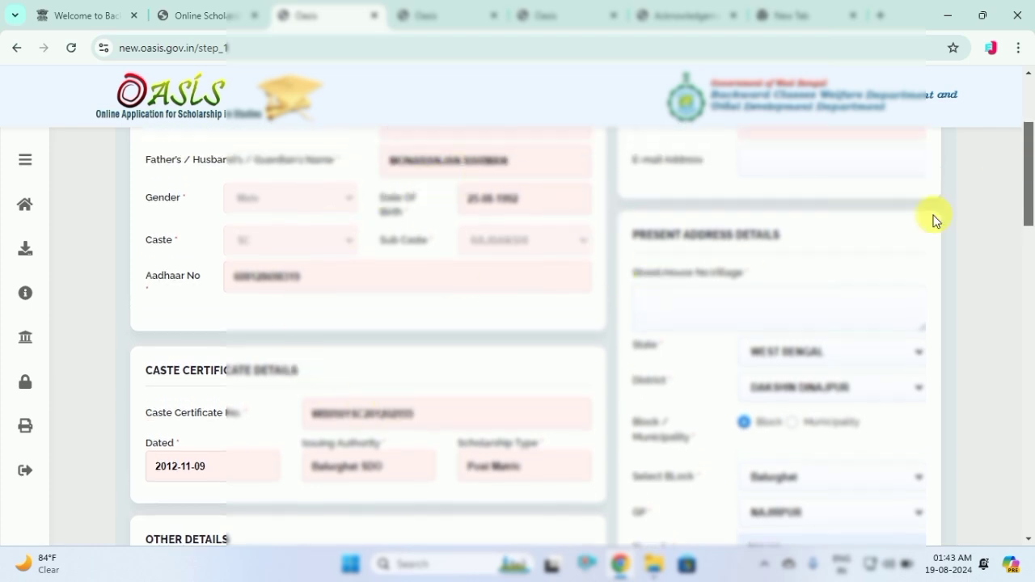
Fill the mother's name from the suggestion and set marital status to Un-Married
scroll(533, 285, "down", 4)
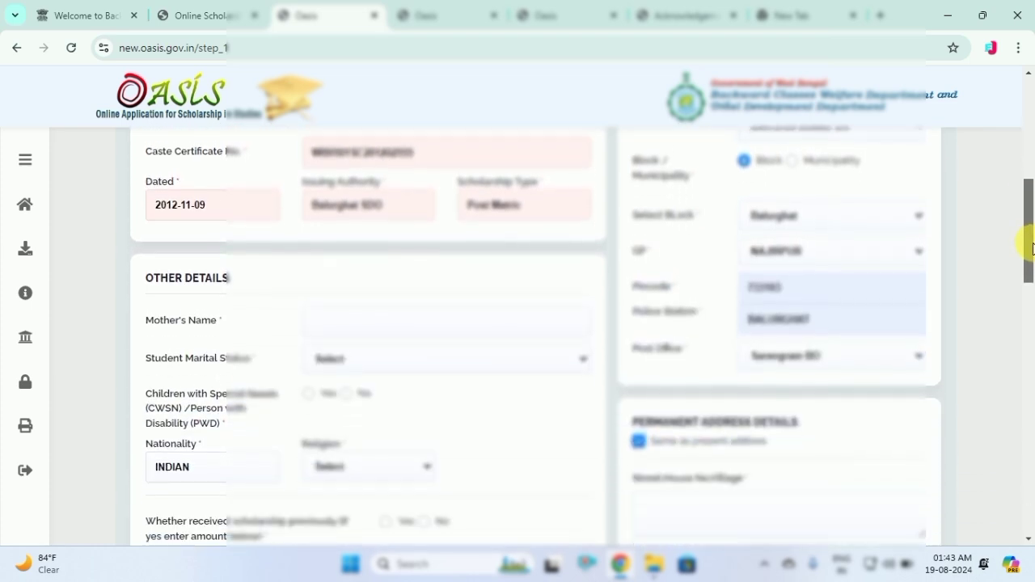
left_click(359, 293)
left_click(422, 332)
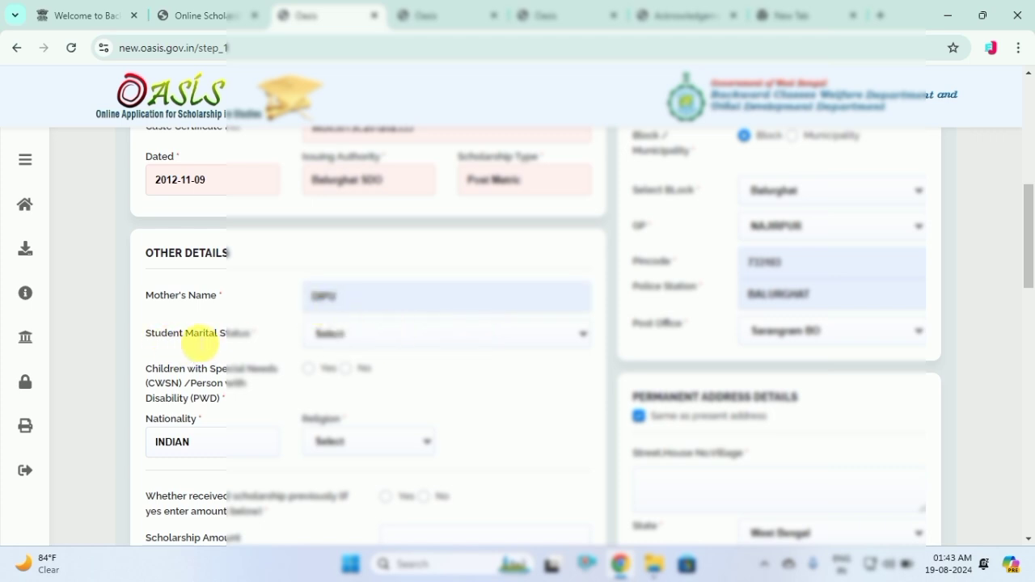
left_click(353, 332)
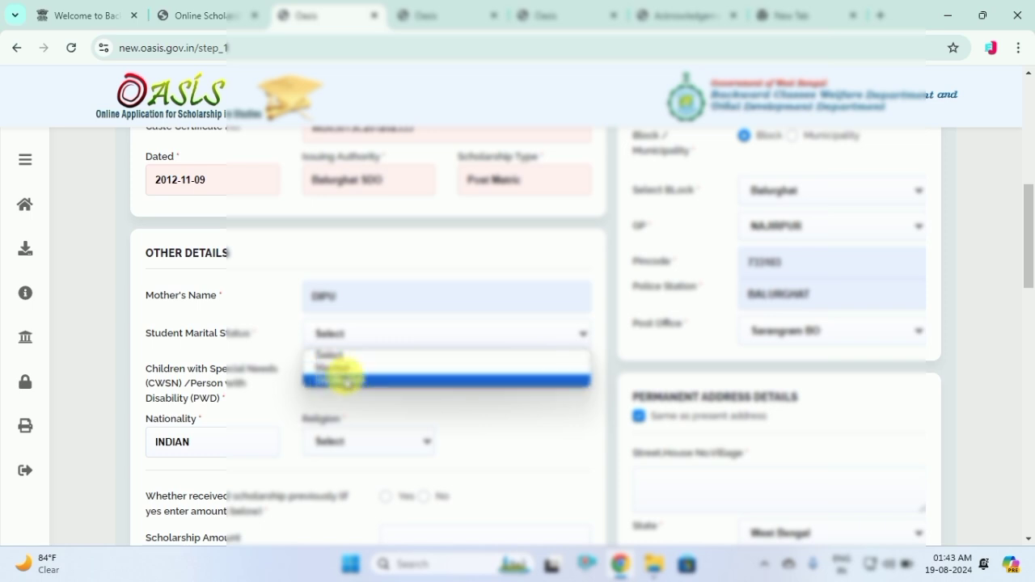
left_click(346, 380)
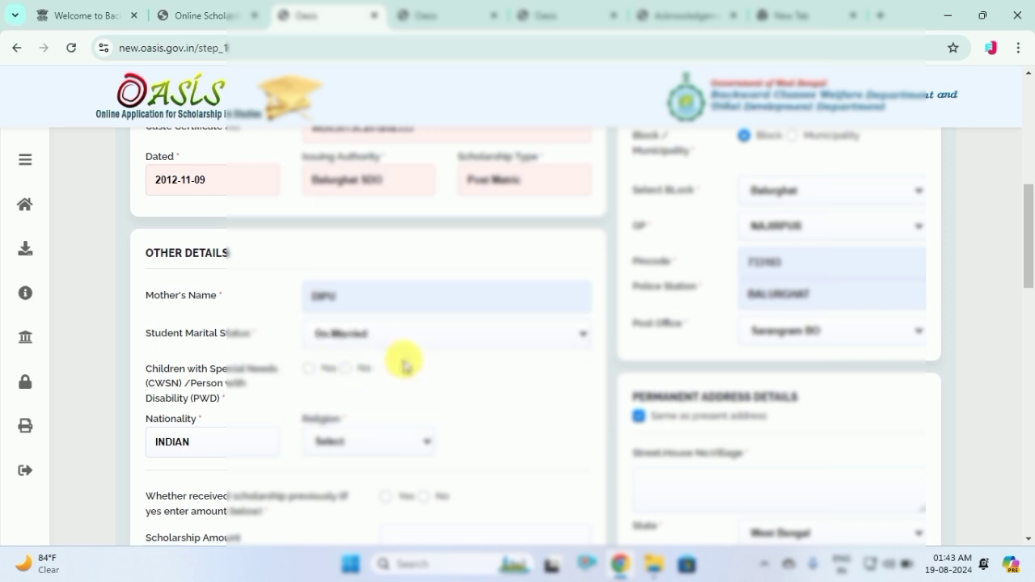
Answer No to special needs, choose Hindu religion, and No to both scholarship questions
left_click(345, 369)
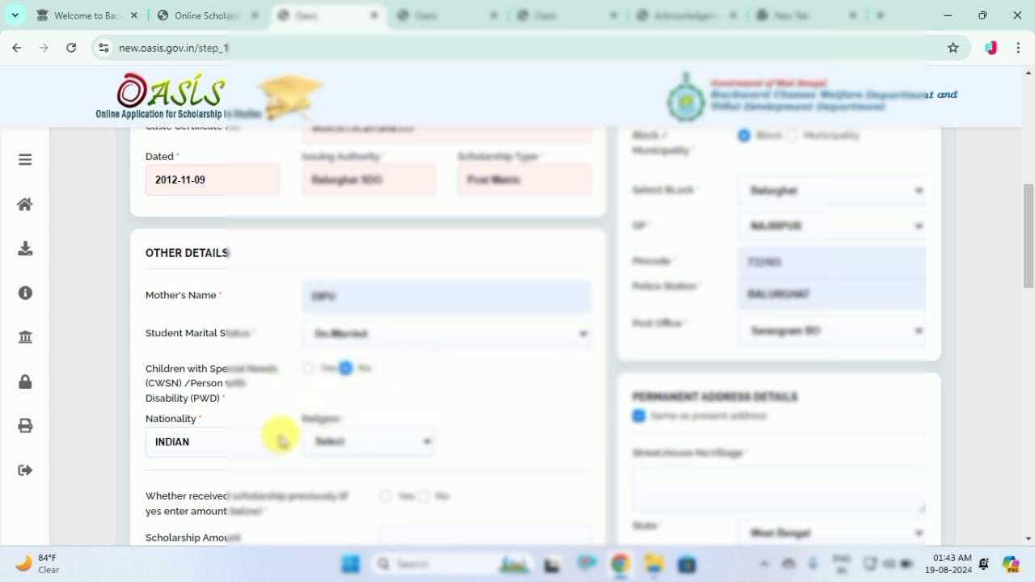
left_click(376, 443)
left_click(338, 330)
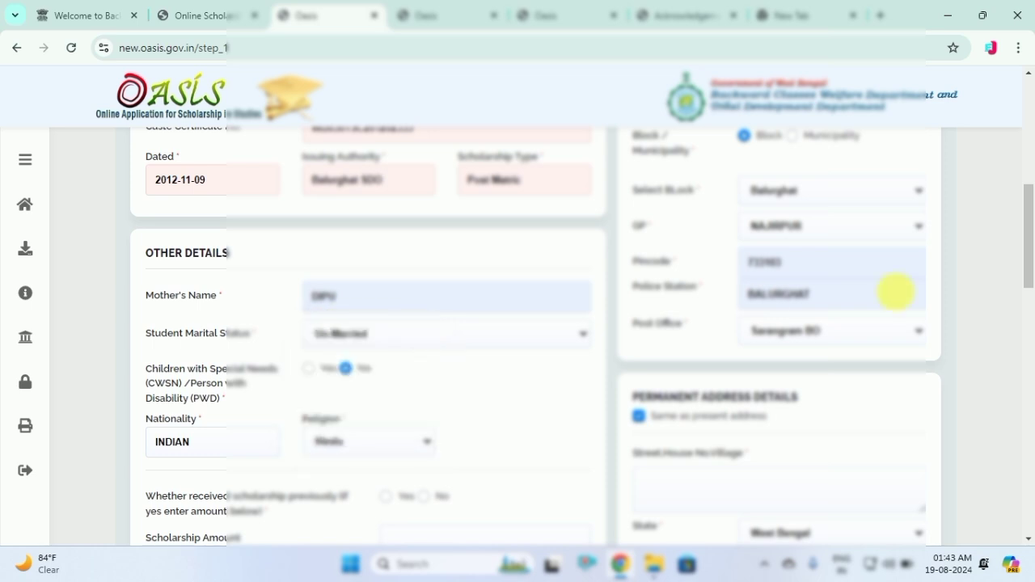
left_click_drag(1029, 267, 1030, 312)
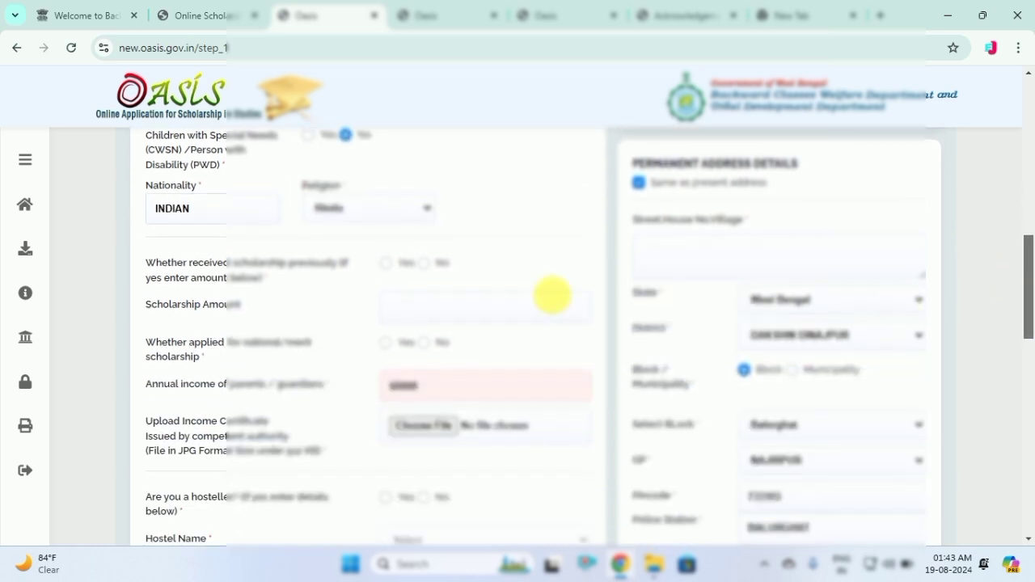
left_click(424, 263)
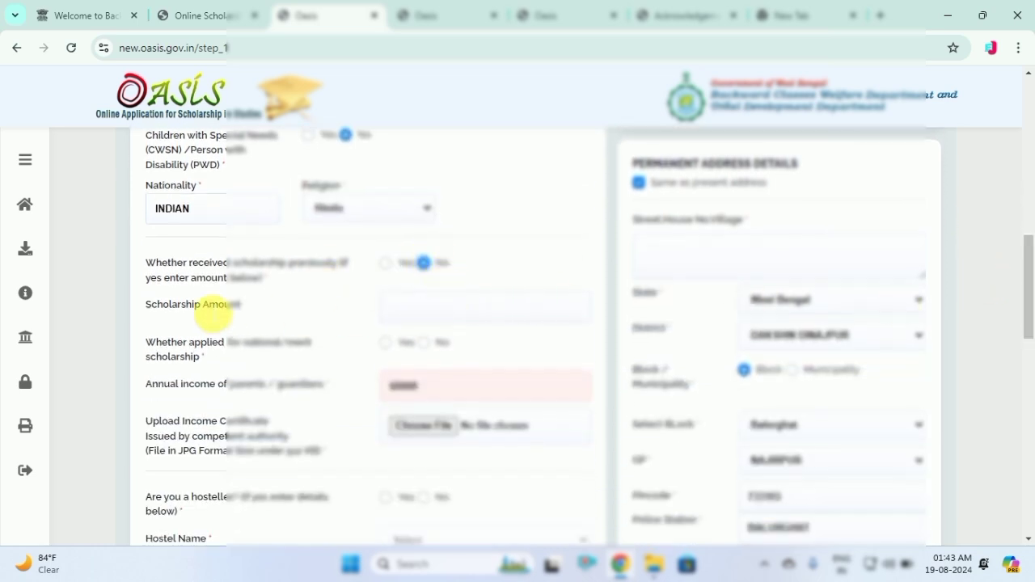
left_click(424, 343)
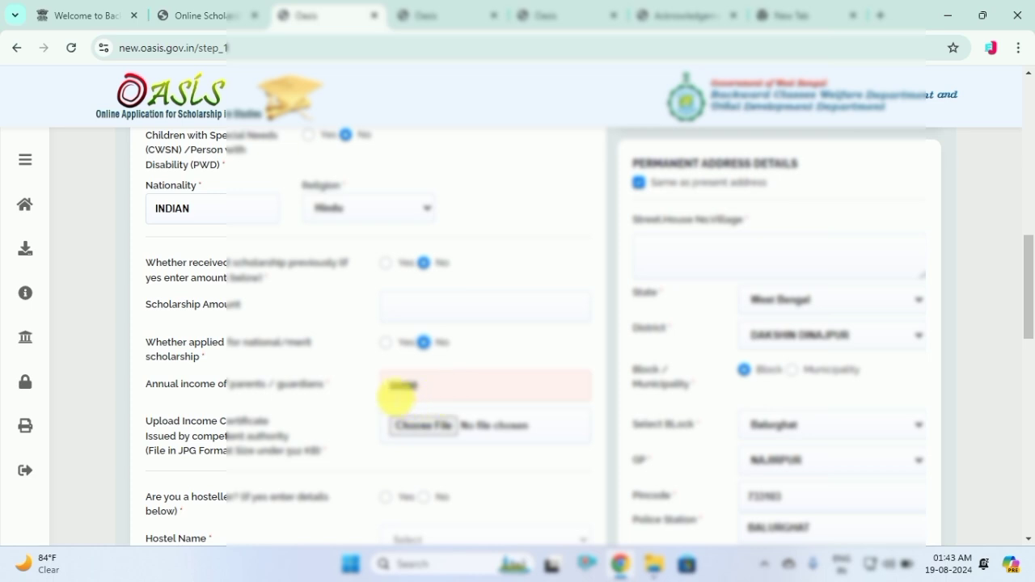
Try uploading a screenshot from Downloads as income certificate and dismiss the invalid-file alert
left_click(421, 434)
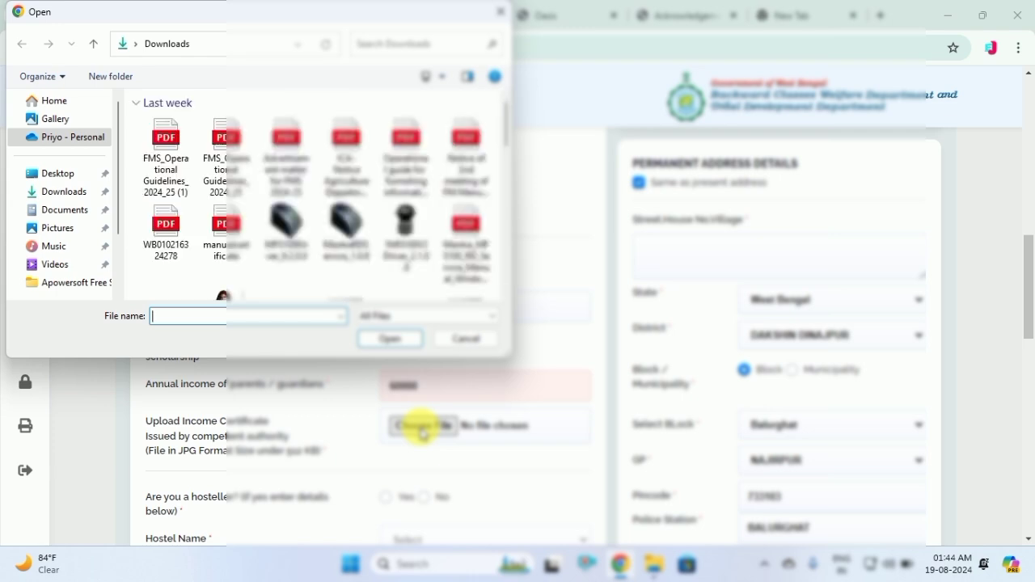
left_click(75, 196)
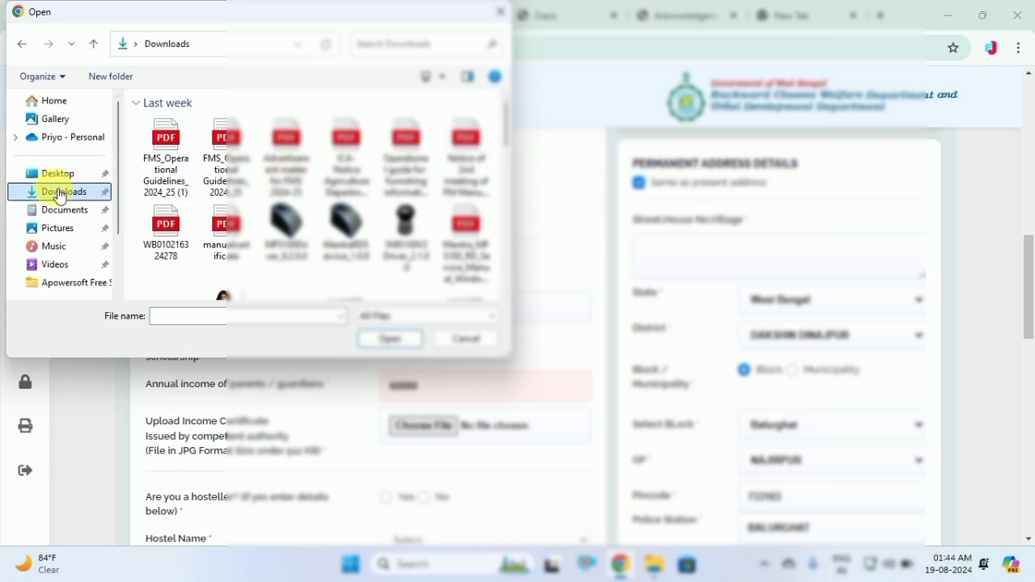
left_click_drag(510, 132, 506, 184)
scroll(504, 185, "down", 3)
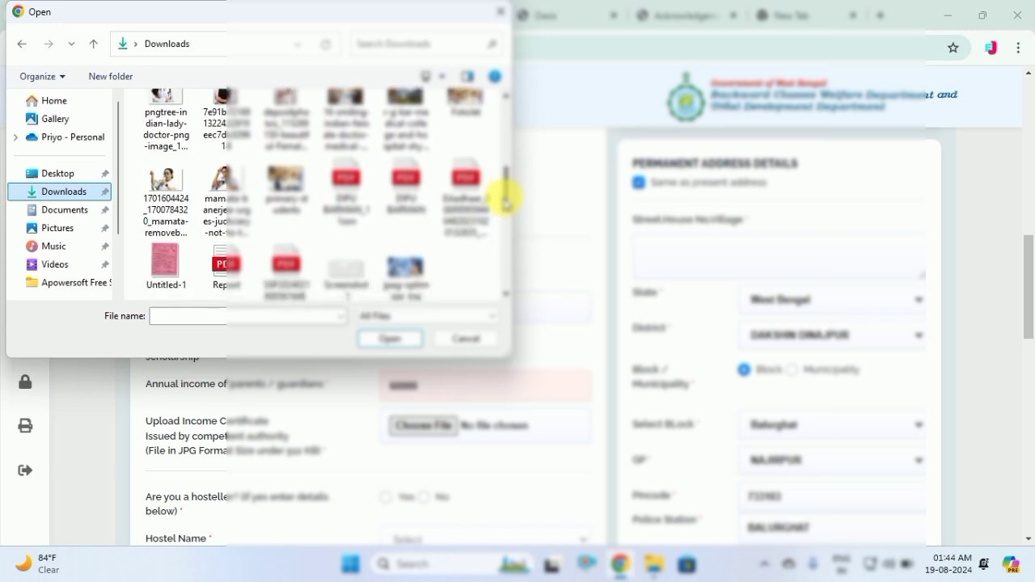
left_click(341, 236)
left_click(393, 336)
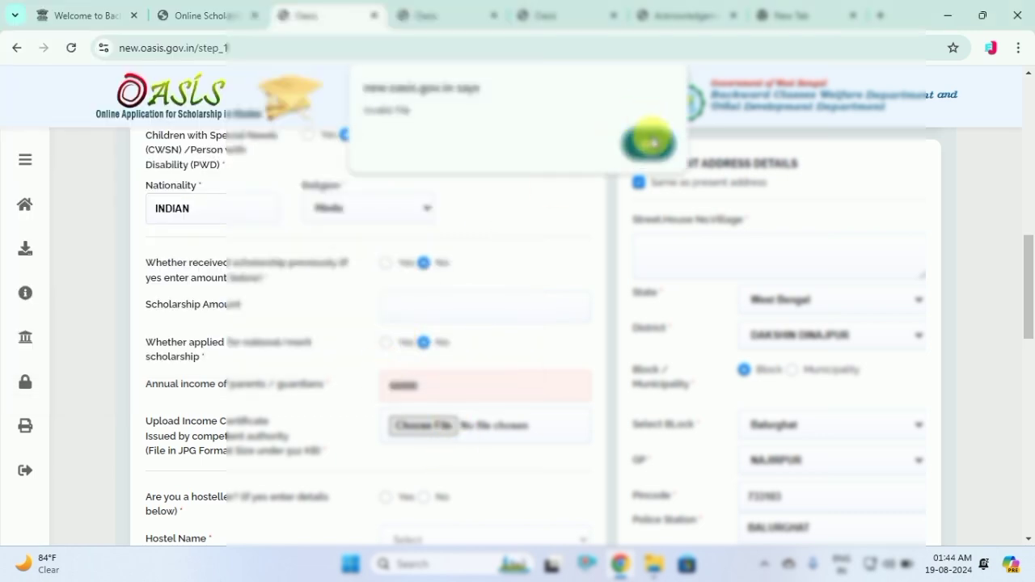
left_click(648, 143)
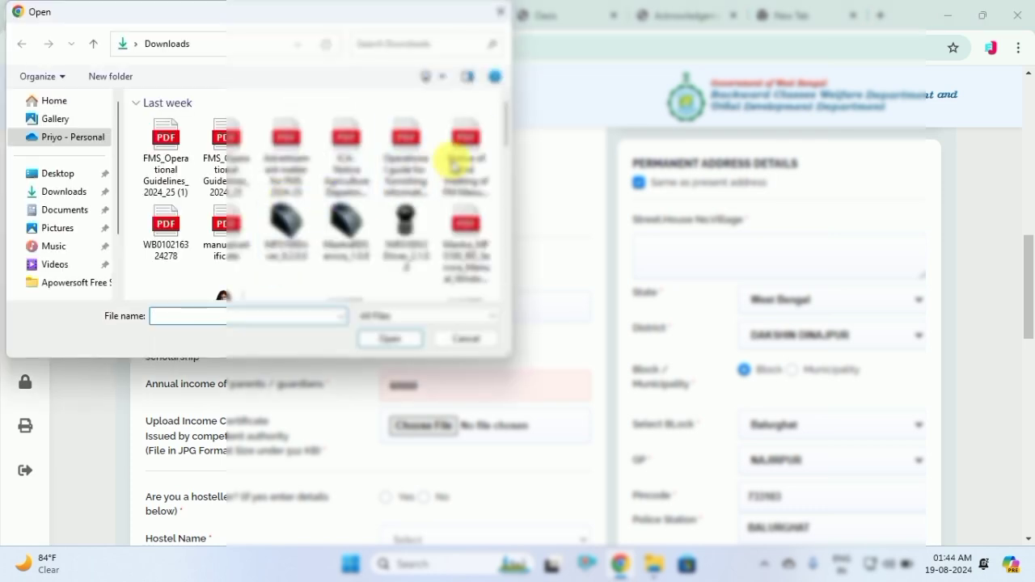
Attach Untitled-1.jpg as the income certificate
left_click_drag(511, 132, 504, 203)
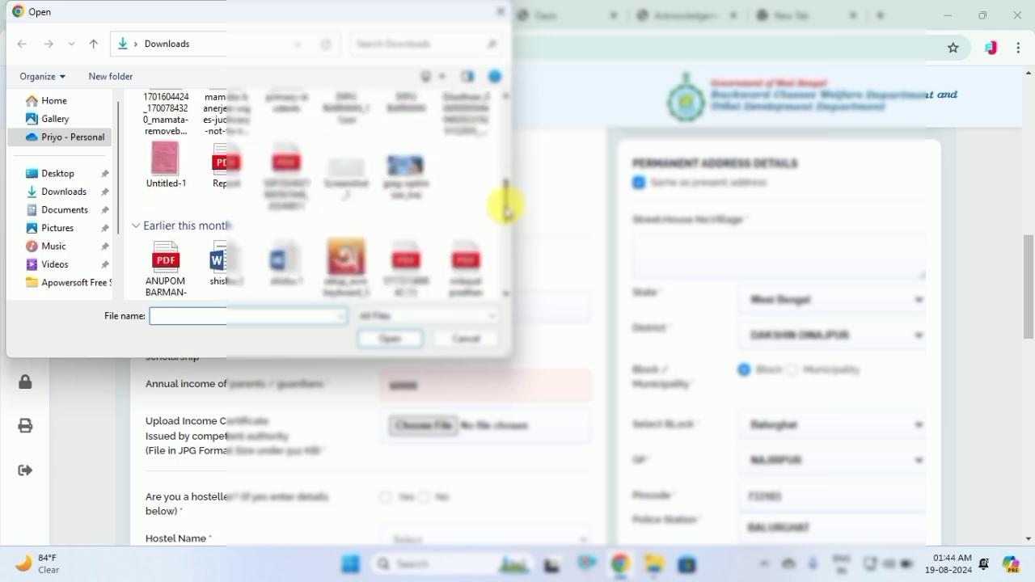
left_click(164, 195)
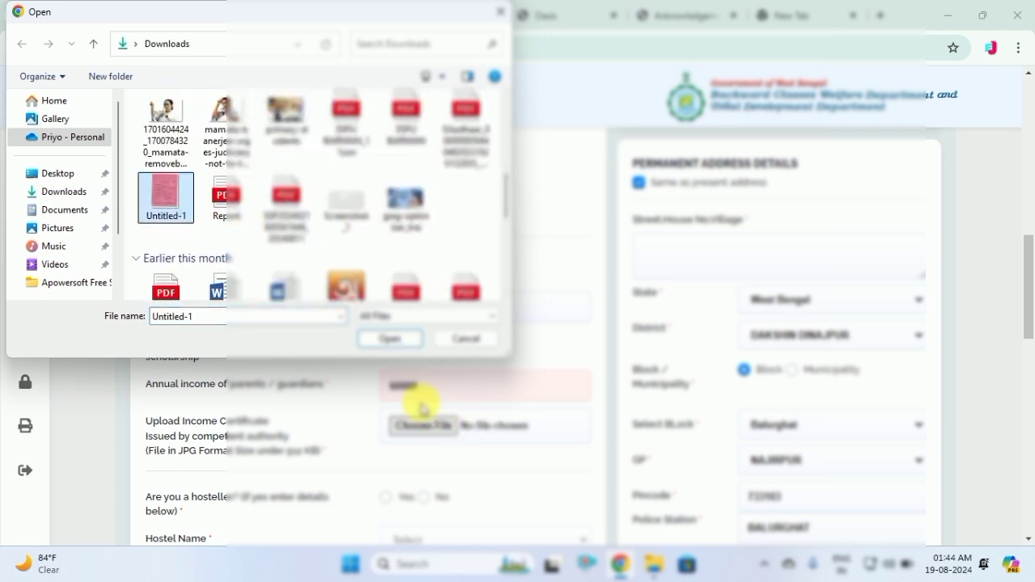
left_click(380, 340)
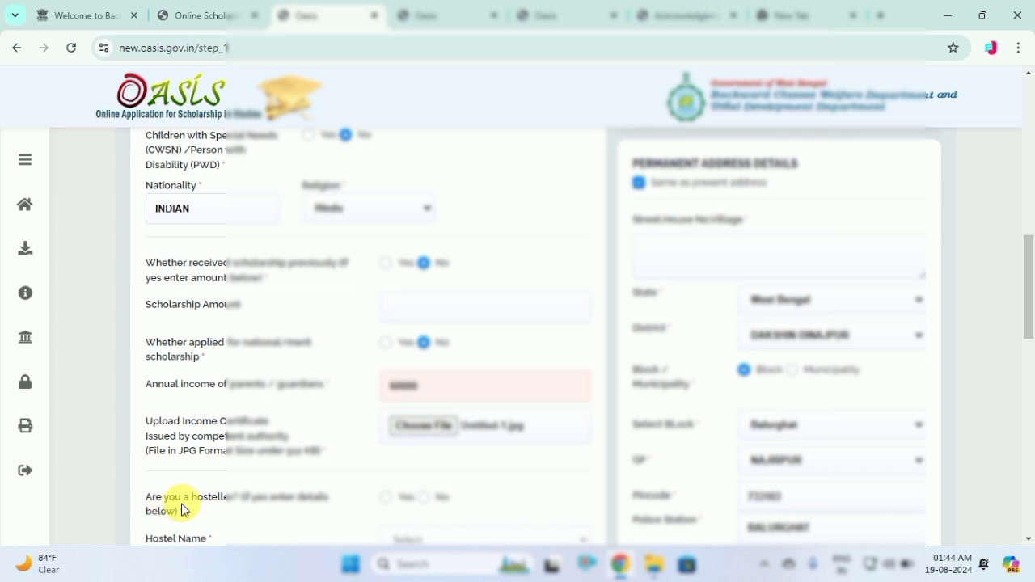
Try OTHERS and a school hostel as hostel name, then answer No to being a hosteller
left_click_drag(1029, 318, 1030, 352)
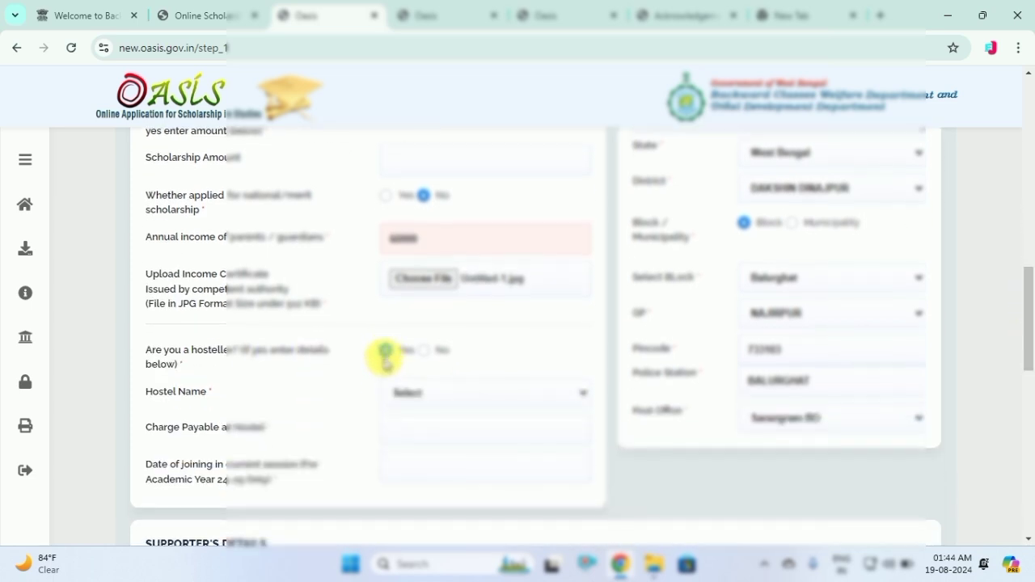
left_click(421, 394)
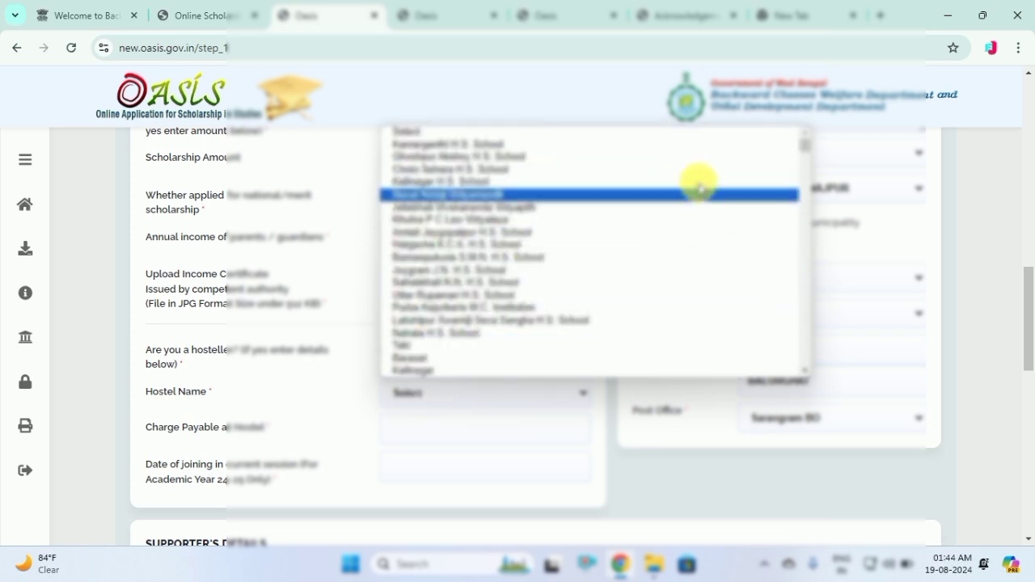
left_click_drag(802, 145, 801, 364)
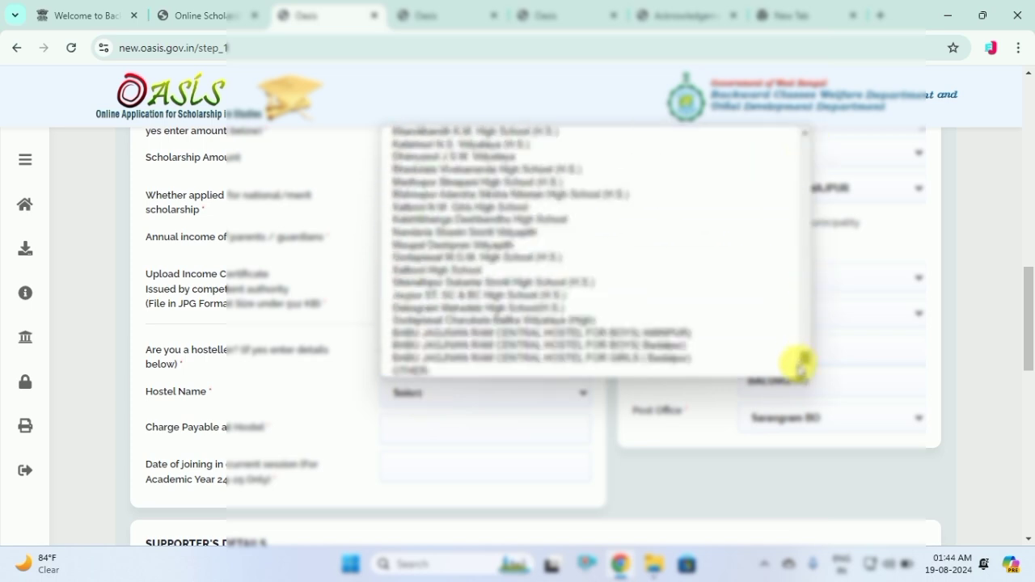
left_click(424, 372)
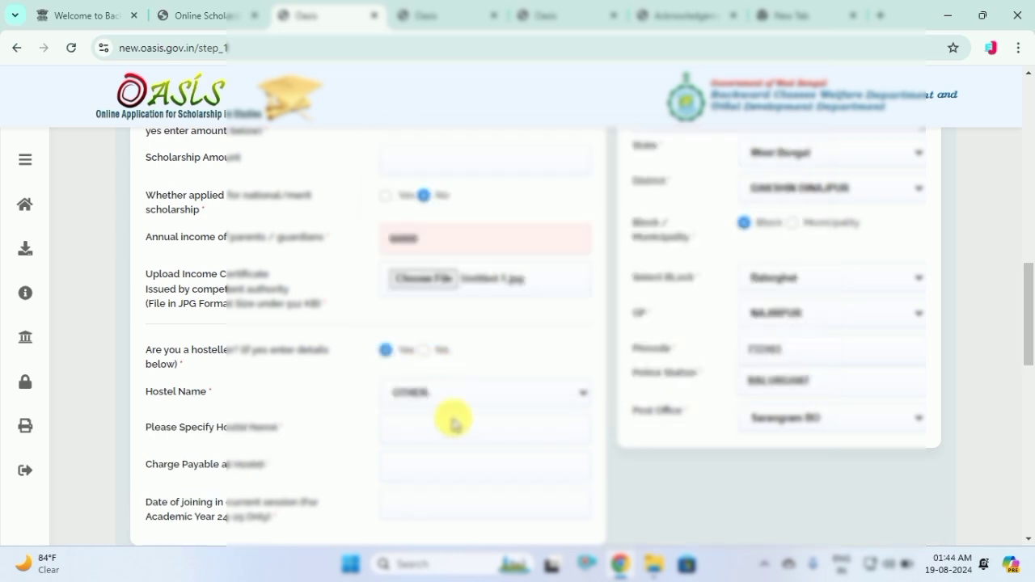
left_click(427, 437)
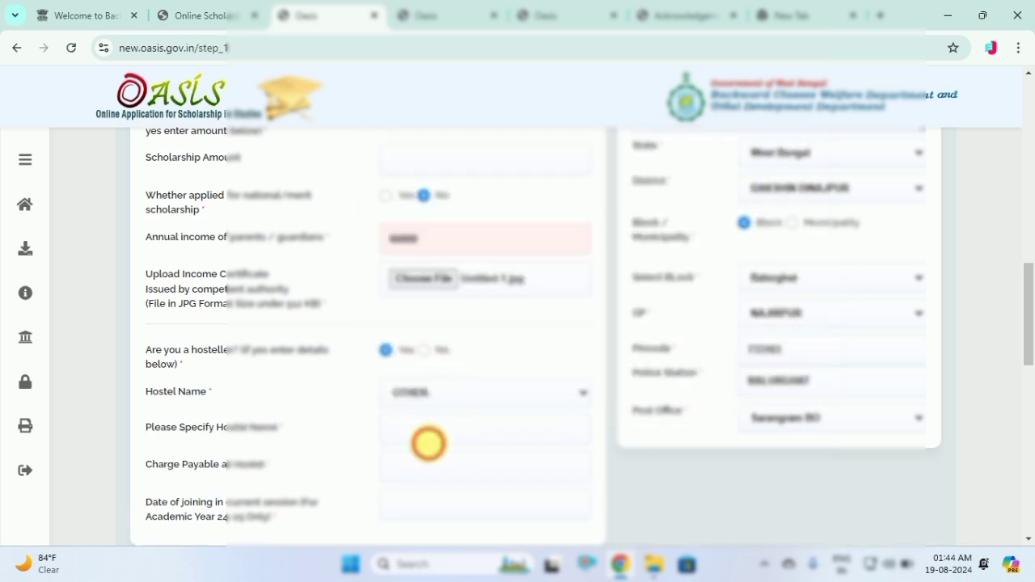
left_click(455, 394)
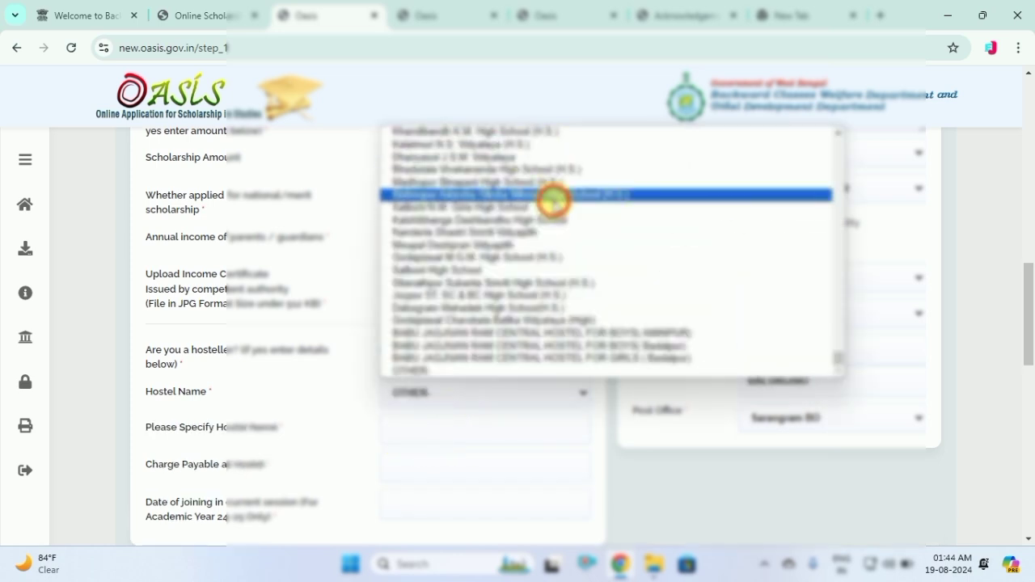
left_click(550, 196)
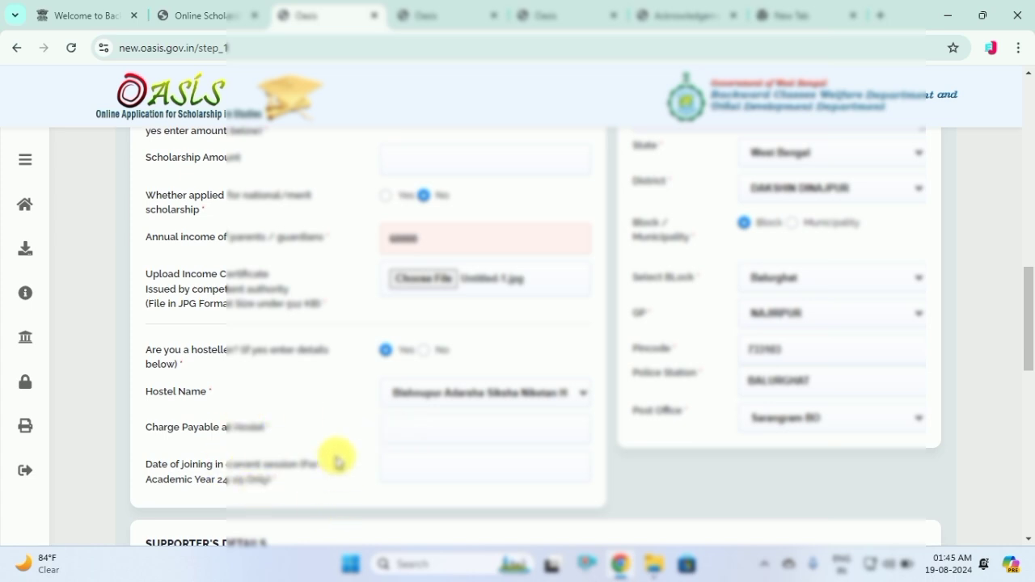
left_click(427, 351)
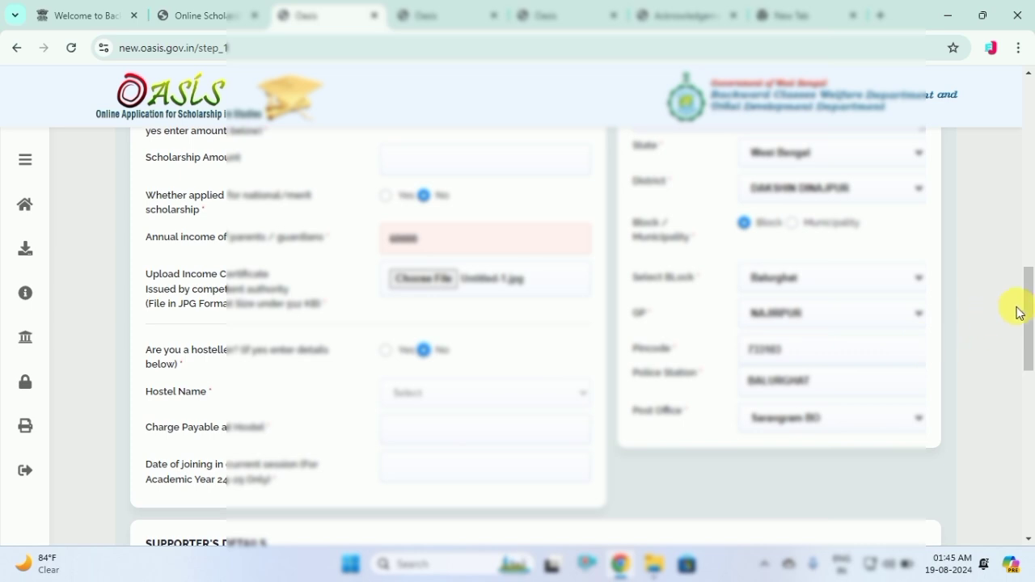
left_click_drag(1019, 313, 1024, 386)
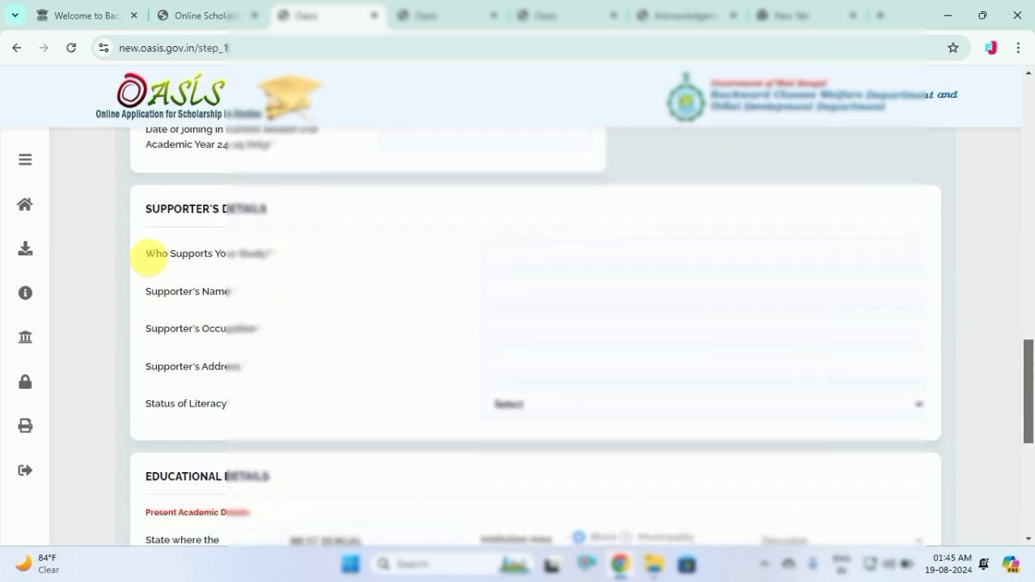
Set FATHER as the supporter, accept the suggested name, and choose occupation FARMER
left_click(519, 253)
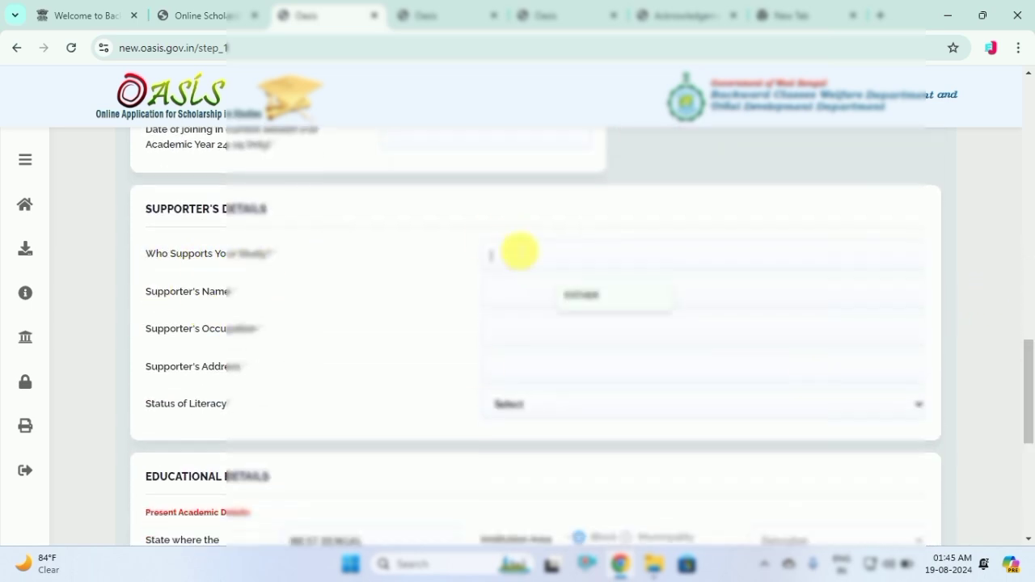
left_click(580, 295)
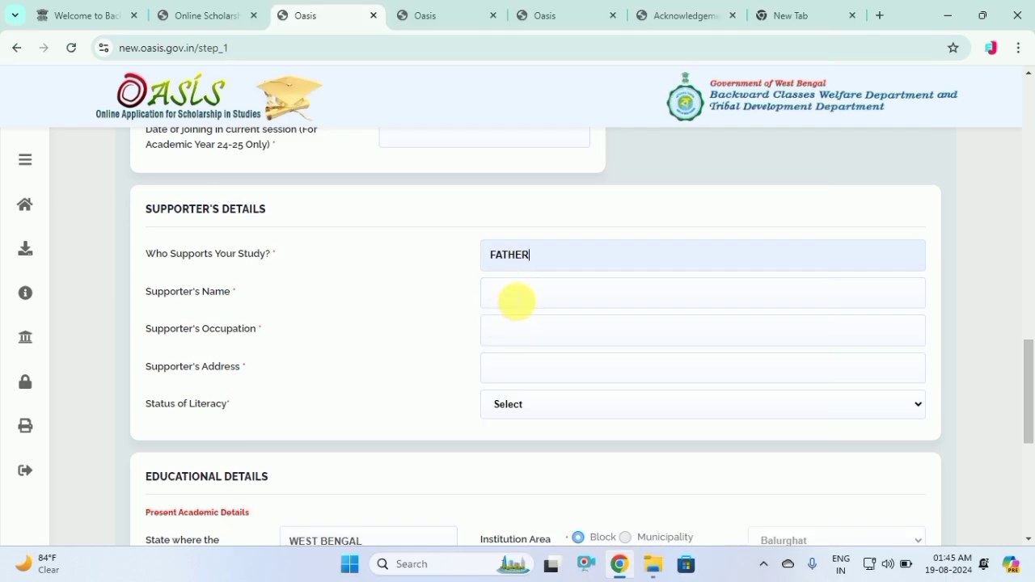
left_click(515, 300)
left_click(595, 334)
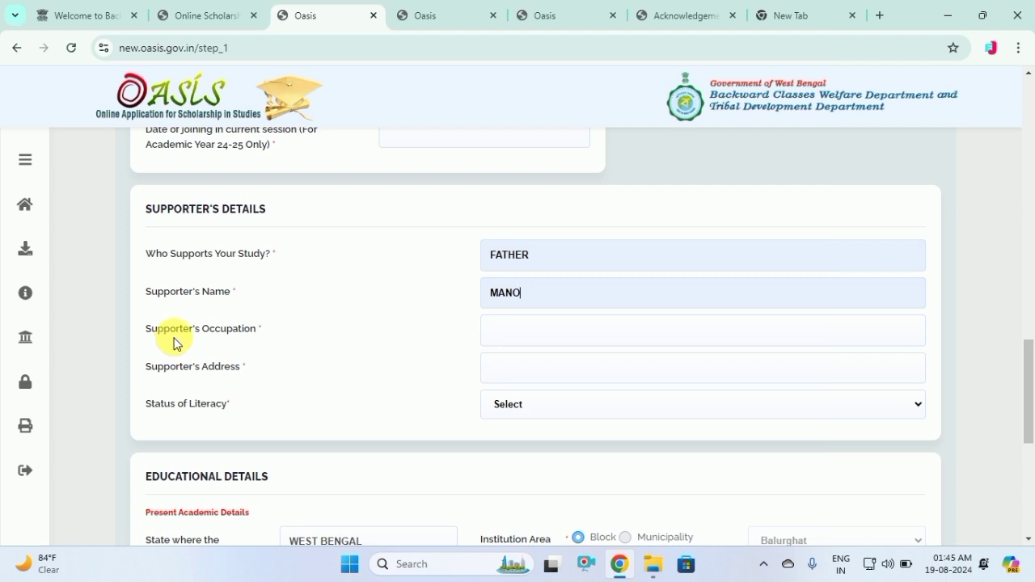
left_click(526, 331)
left_click(581, 370)
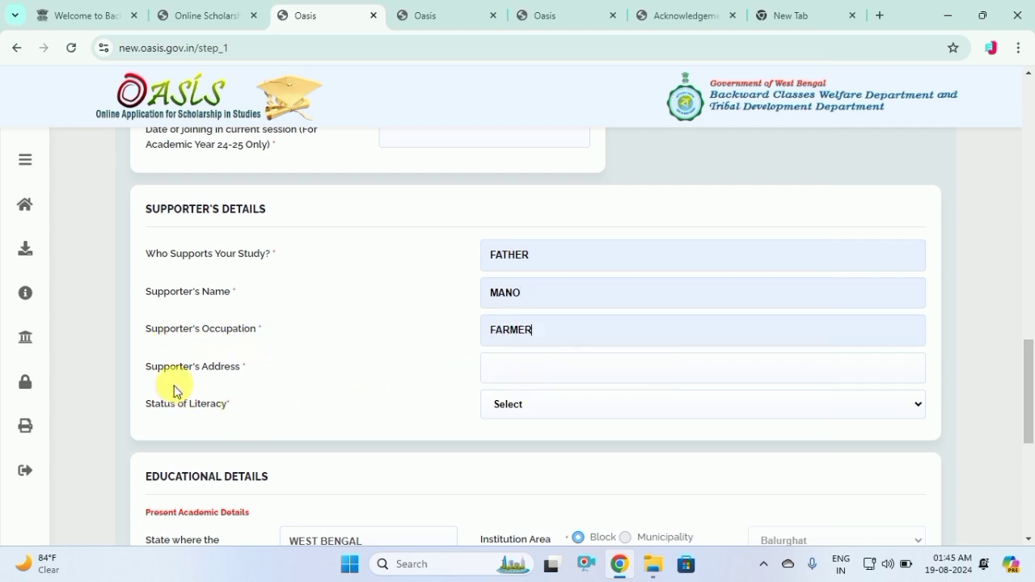
Fill the supporter's address from the suggestion and set literacy to Both Parents are Literate
left_click(550, 381)
left_click(582, 409)
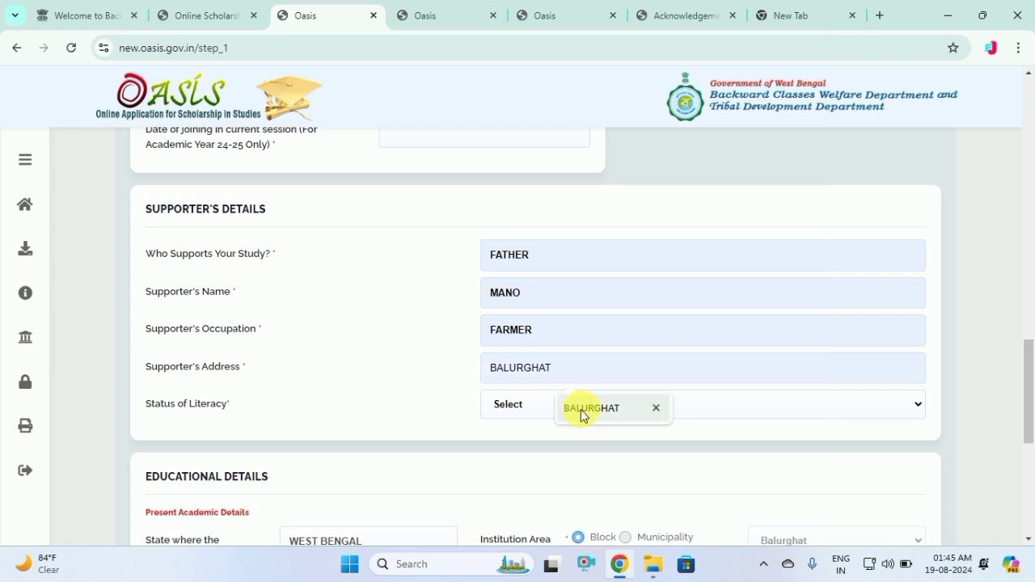
left_click(506, 407)
left_click(514, 451)
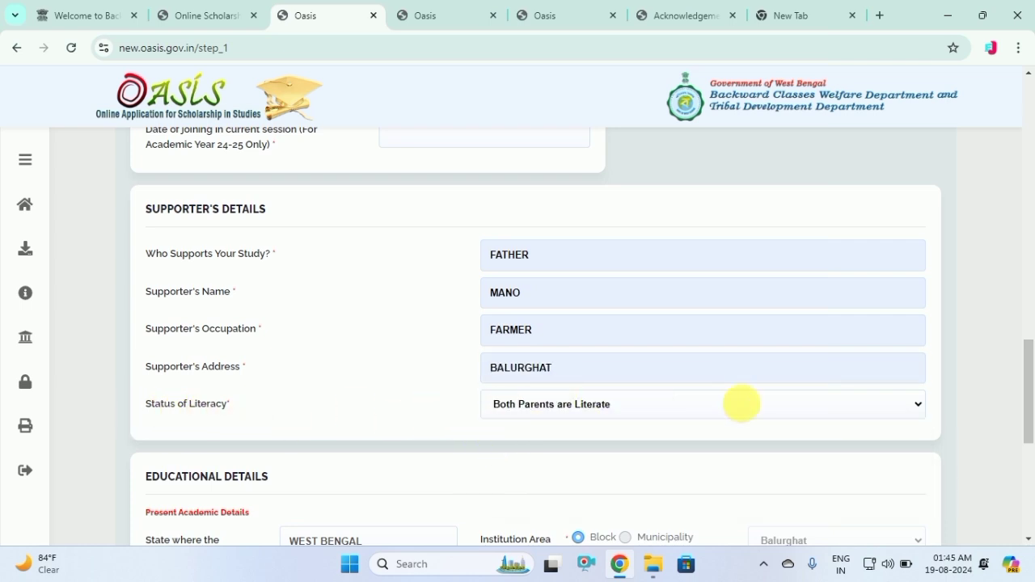
Choose course XII and set the joining date to 16 April 2024
left_click_drag(1028, 397, 1031, 445)
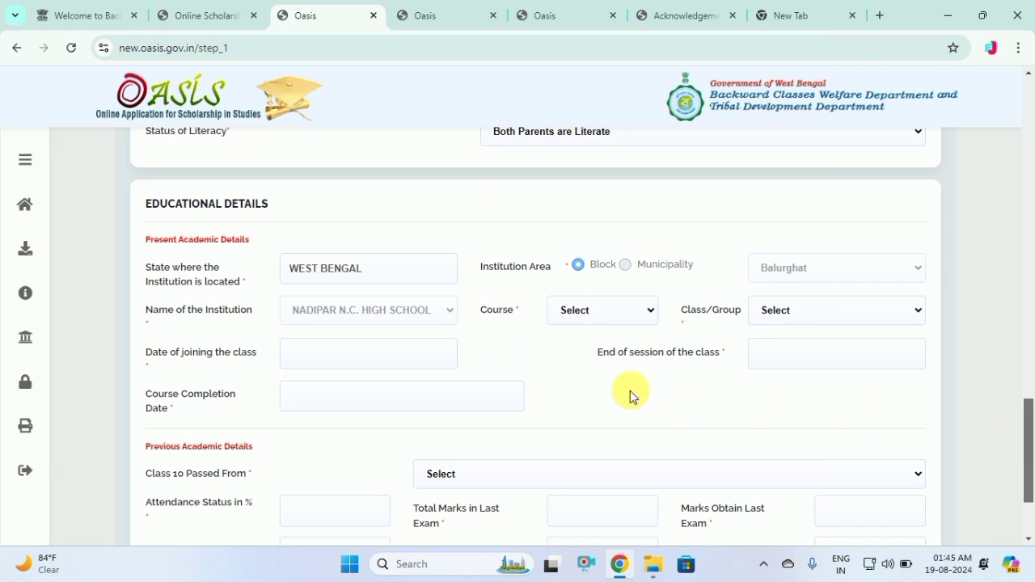
left_click(592, 312)
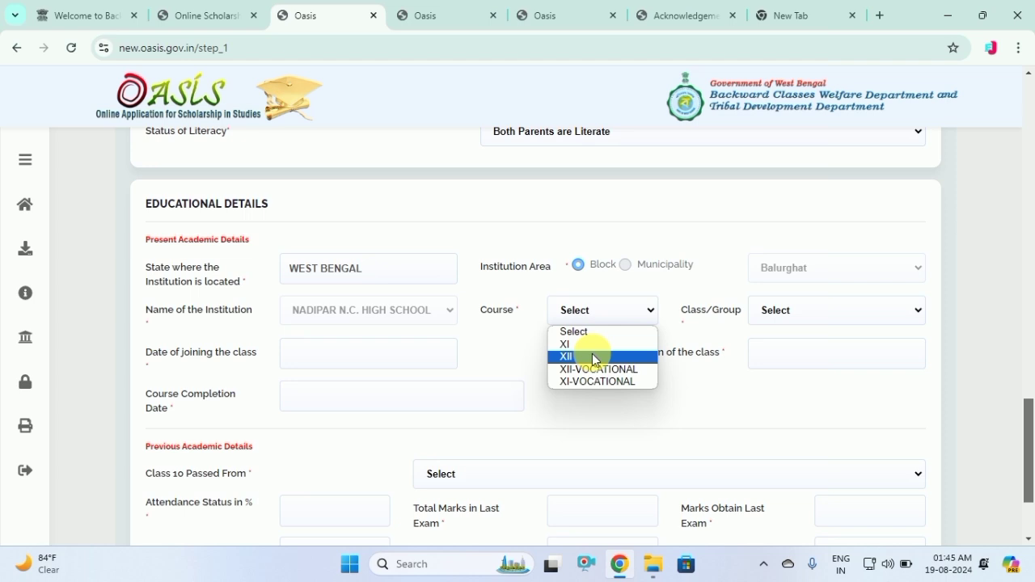
left_click(593, 356)
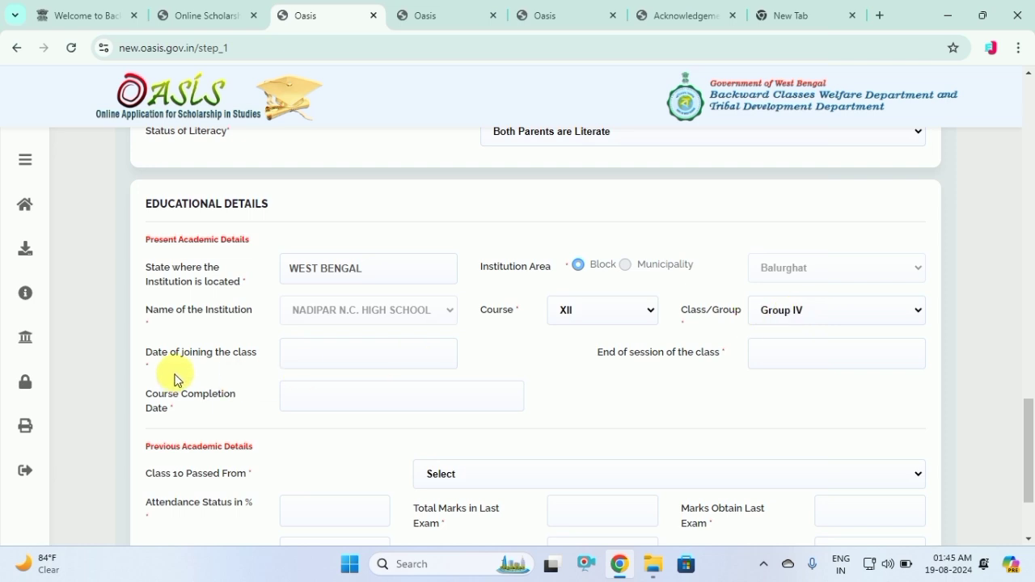
left_click(315, 357)
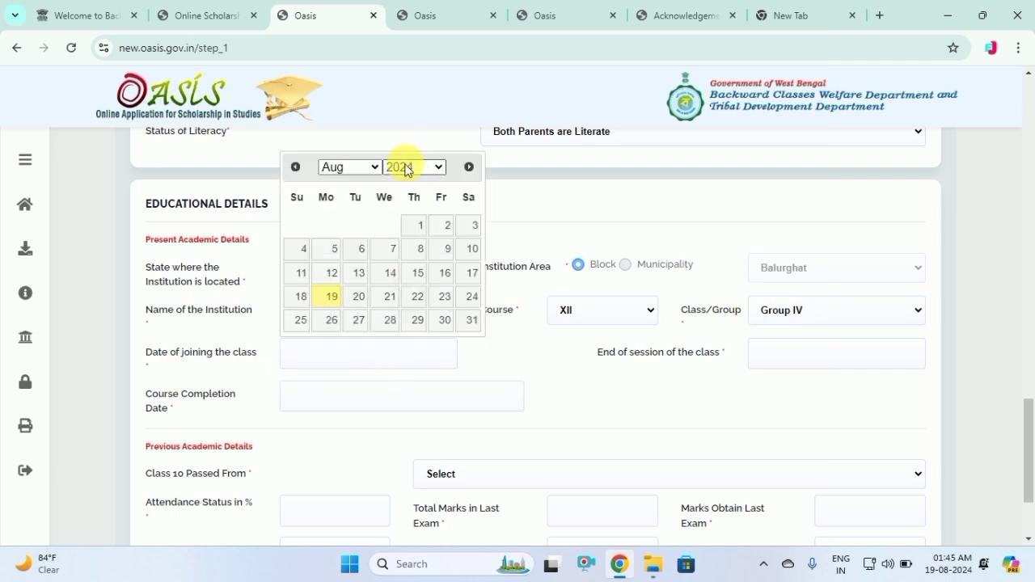
left_click(370, 167)
left_click(340, 226)
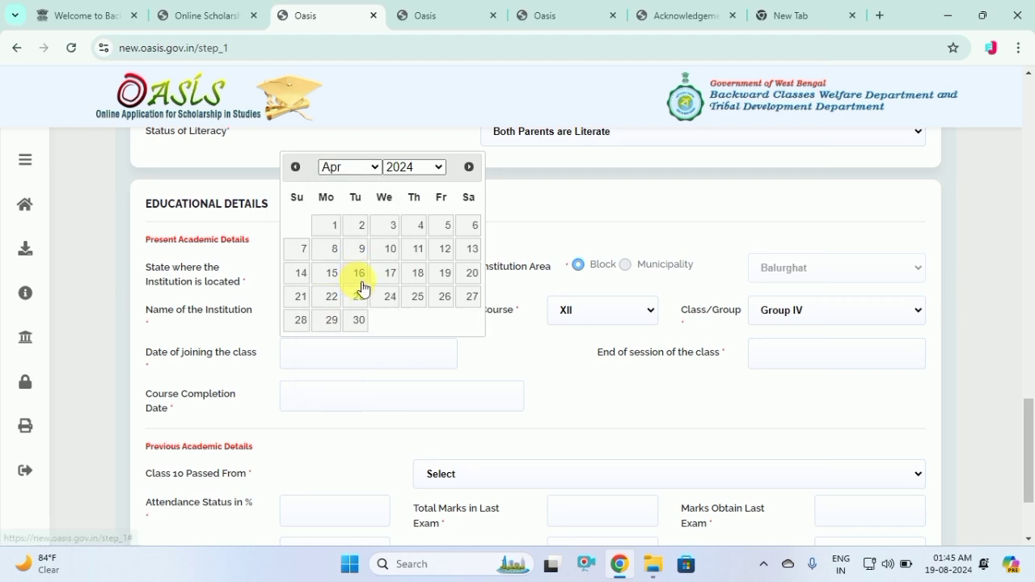
left_click(359, 273)
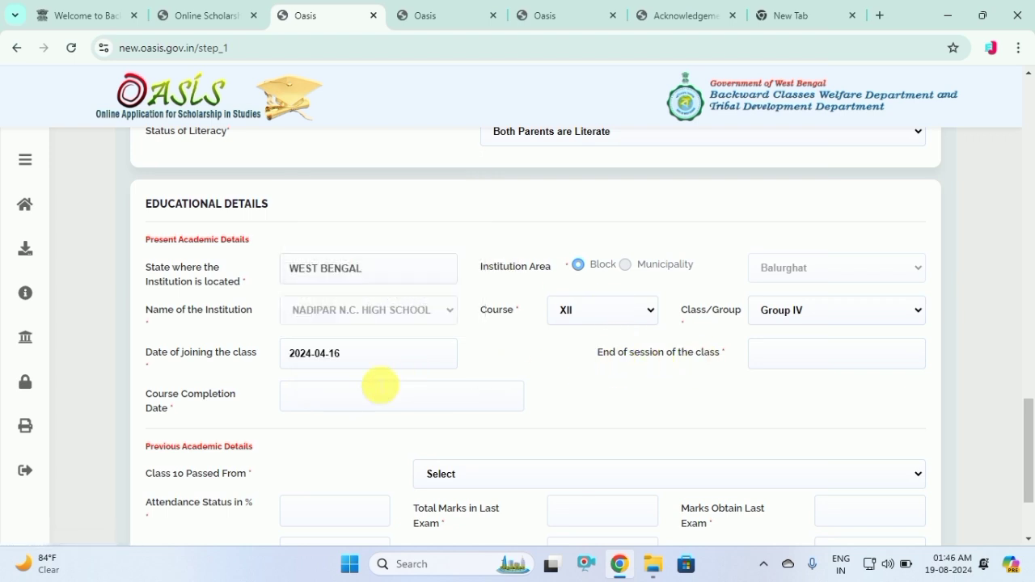
Set the End of session date to 23 July 2025
left_click(782, 356)
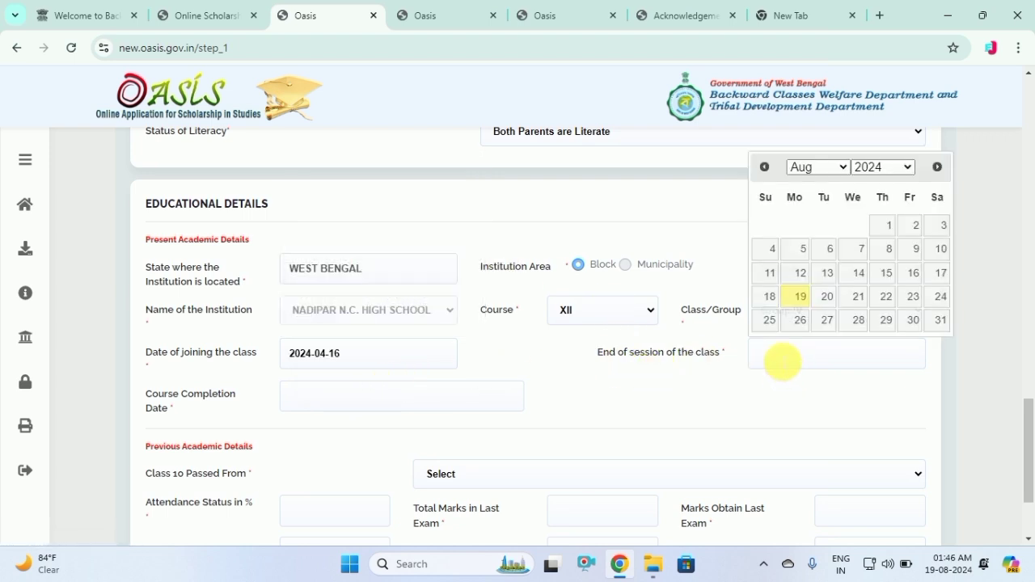
left_click(897, 168)
left_click(872, 199)
left_click(827, 169)
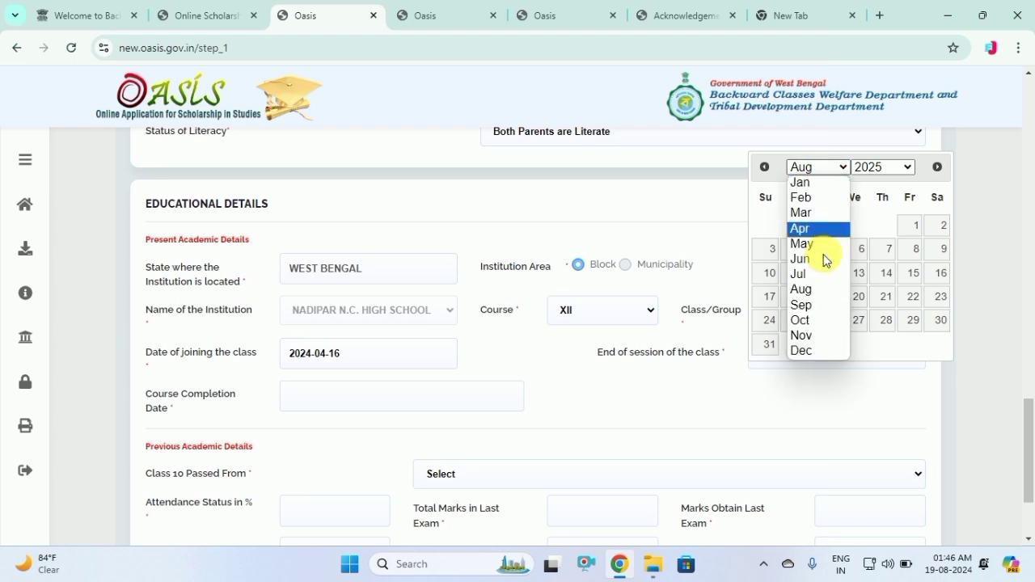
left_click(816, 276)
left_click(854, 298)
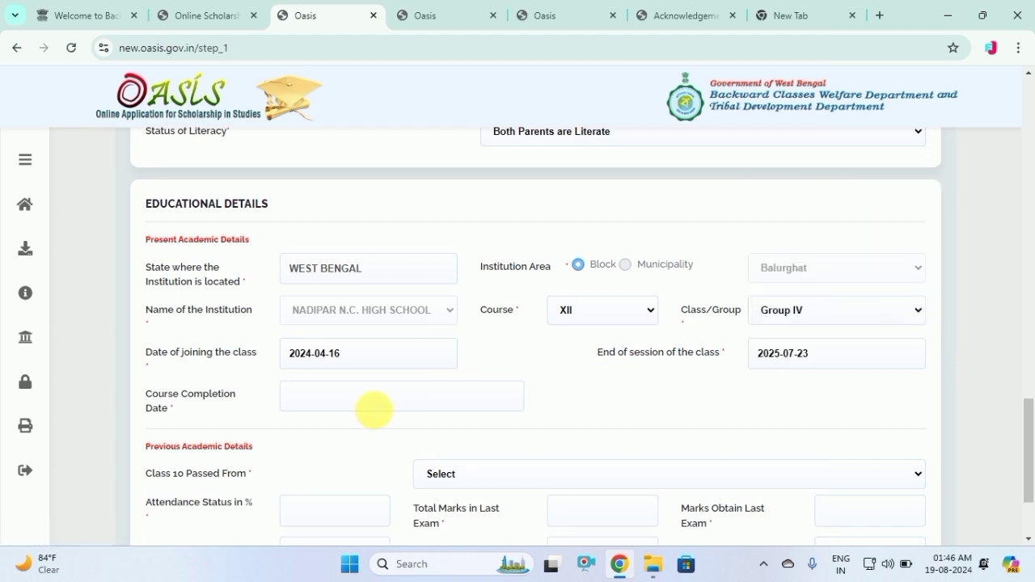
Set the Course Completion Date to 23 July 2025
left_click(276, 408)
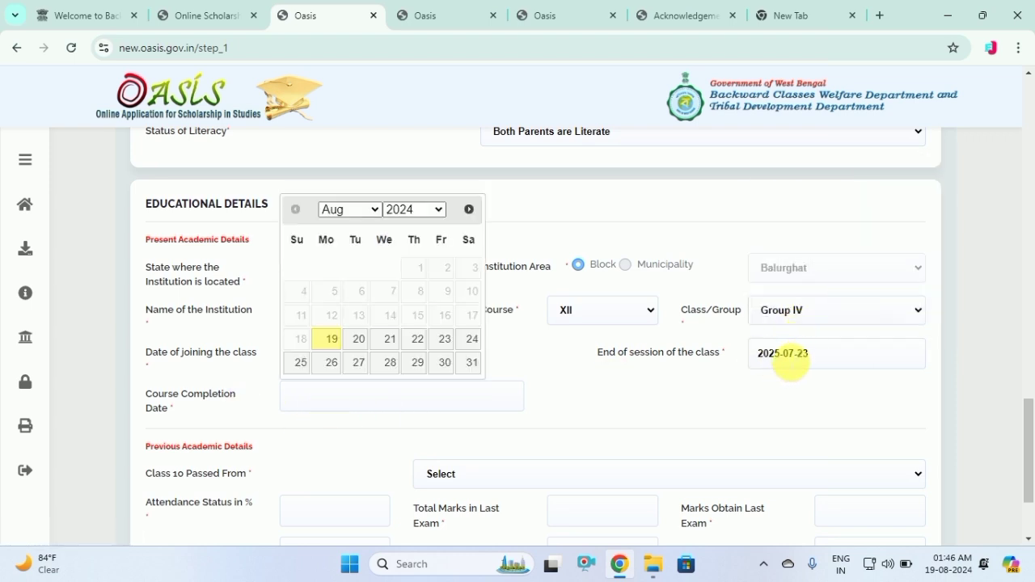
left_click(409, 209)
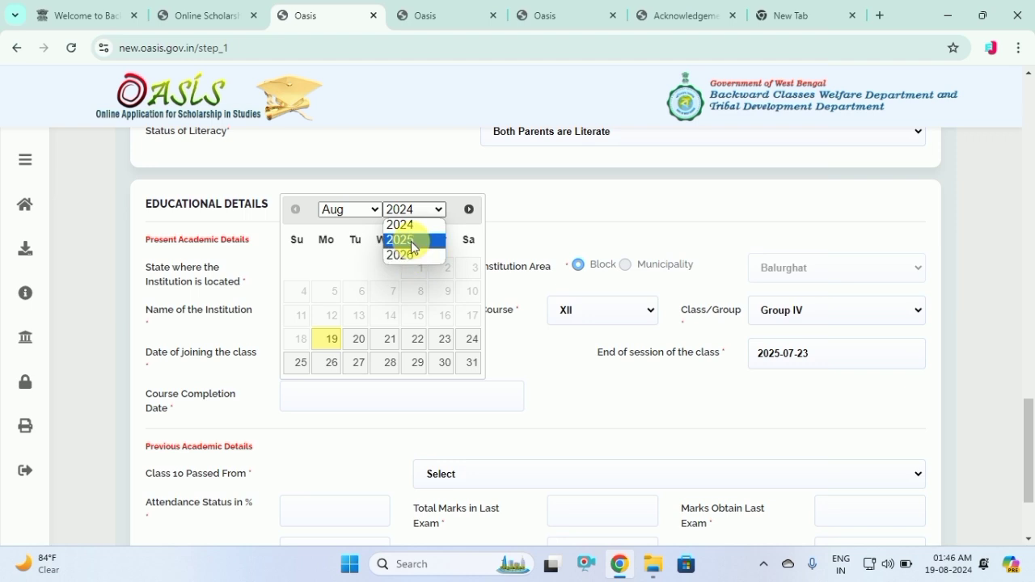
left_click(406, 241)
left_click(363, 212)
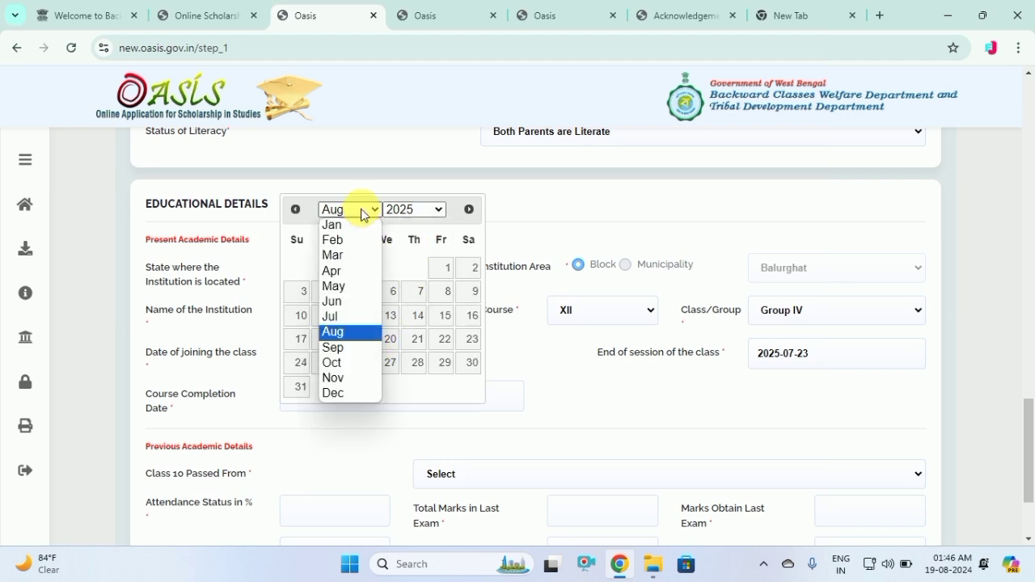
left_click(344, 318)
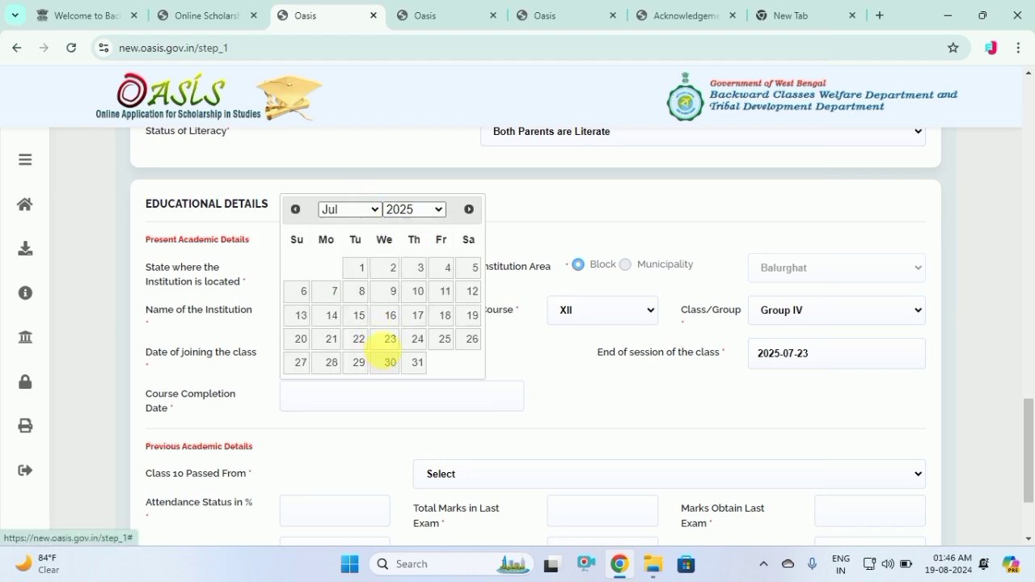
left_click(390, 339)
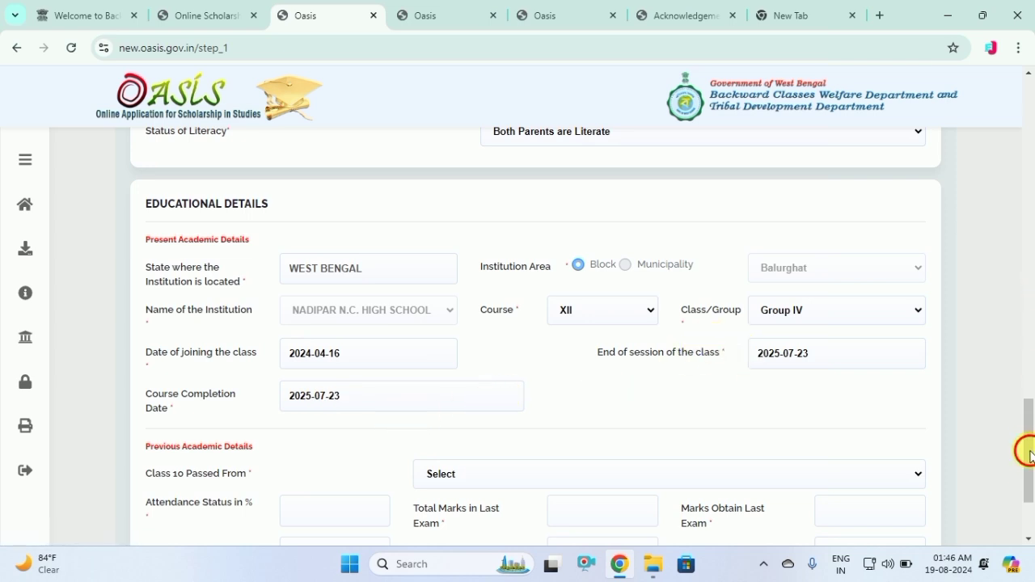
Choose Govt Institute for Class 10 Passed From and enter 60% attendance
left_click_drag(1026, 451, 1029, 495)
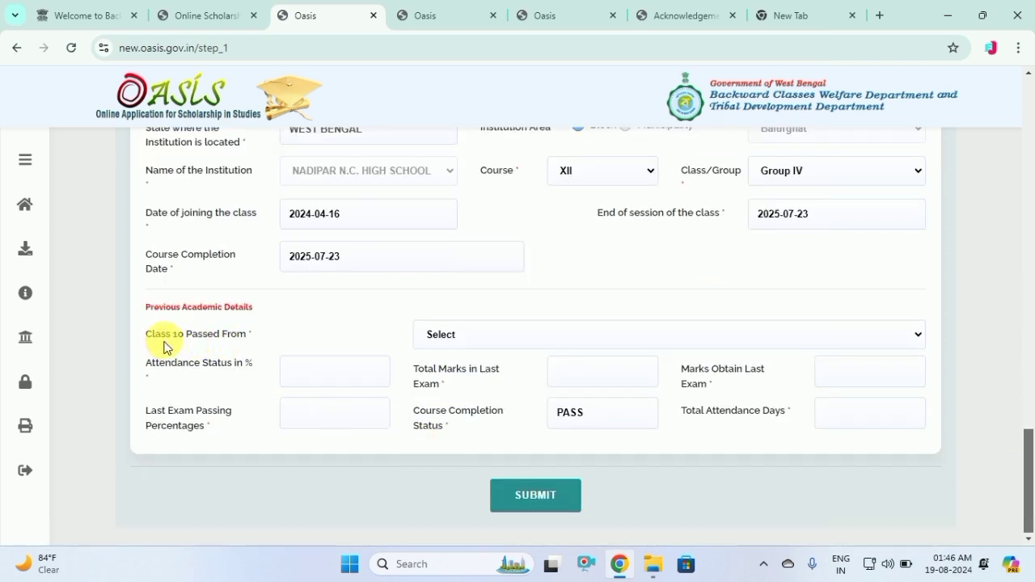
left_click(518, 338)
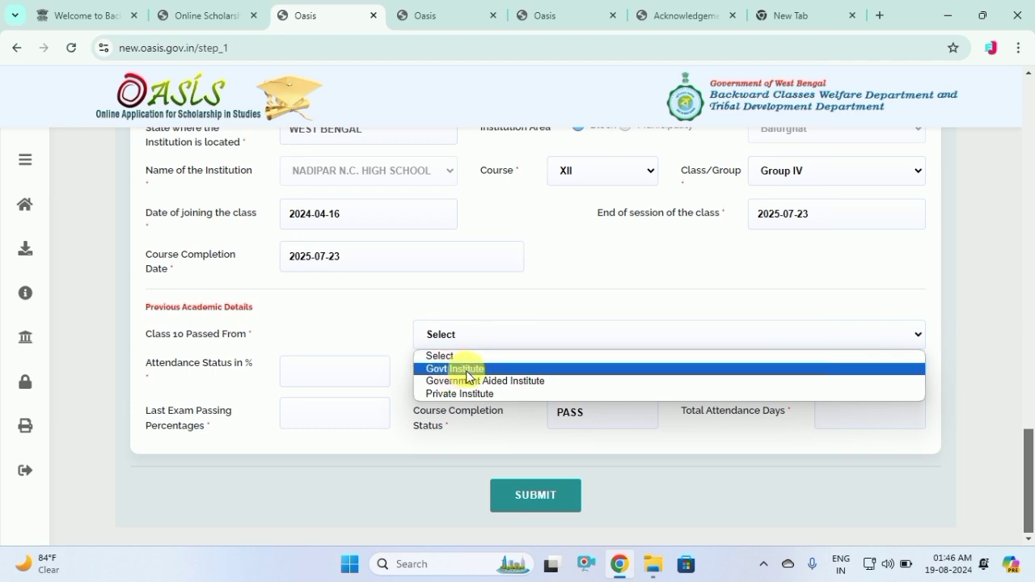
left_click(467, 371)
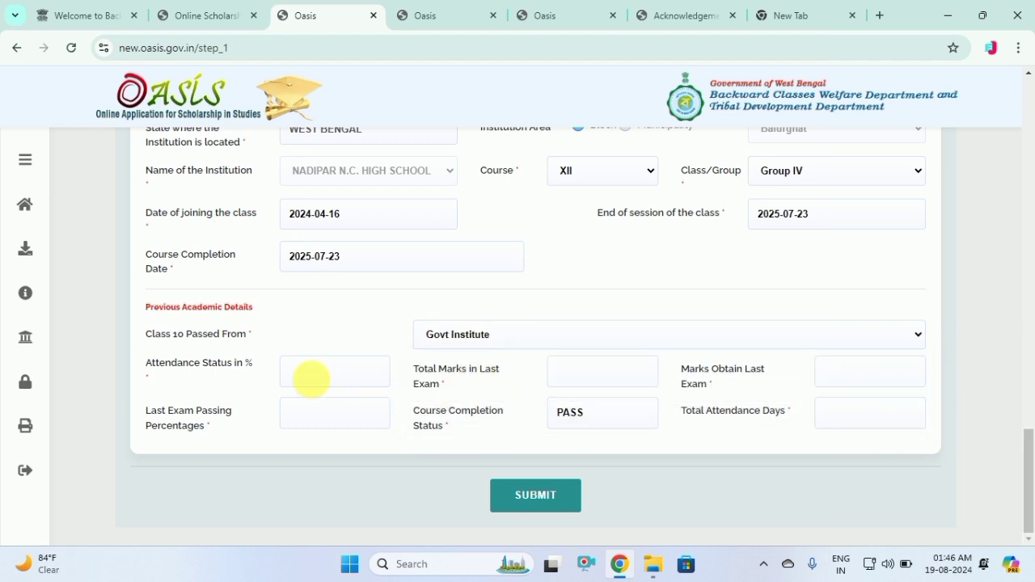
left_click(302, 377)
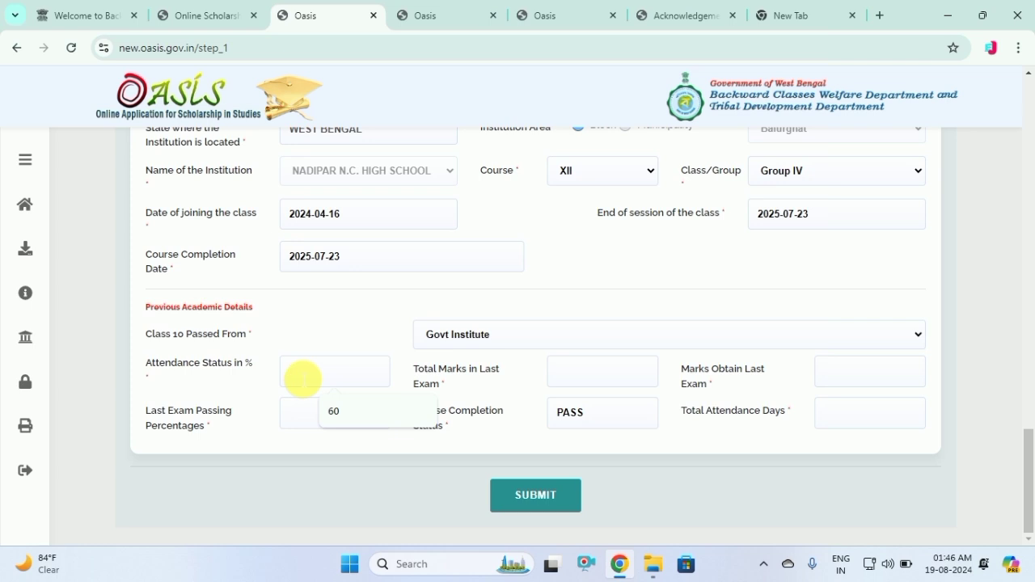
type("60")
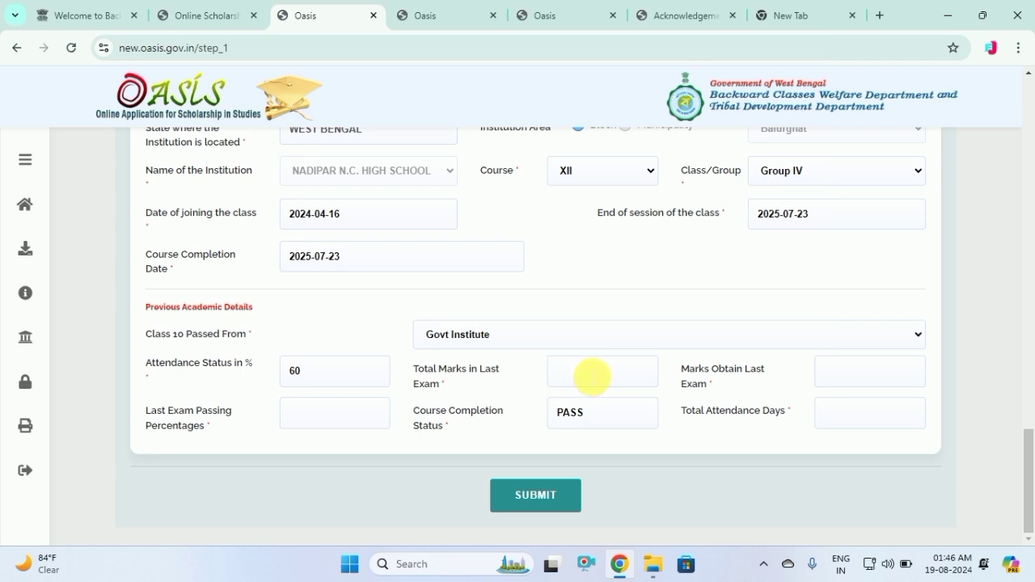
Enter last exam marks as 300 out of 500 with passing percentage 60
left_click(592, 377)
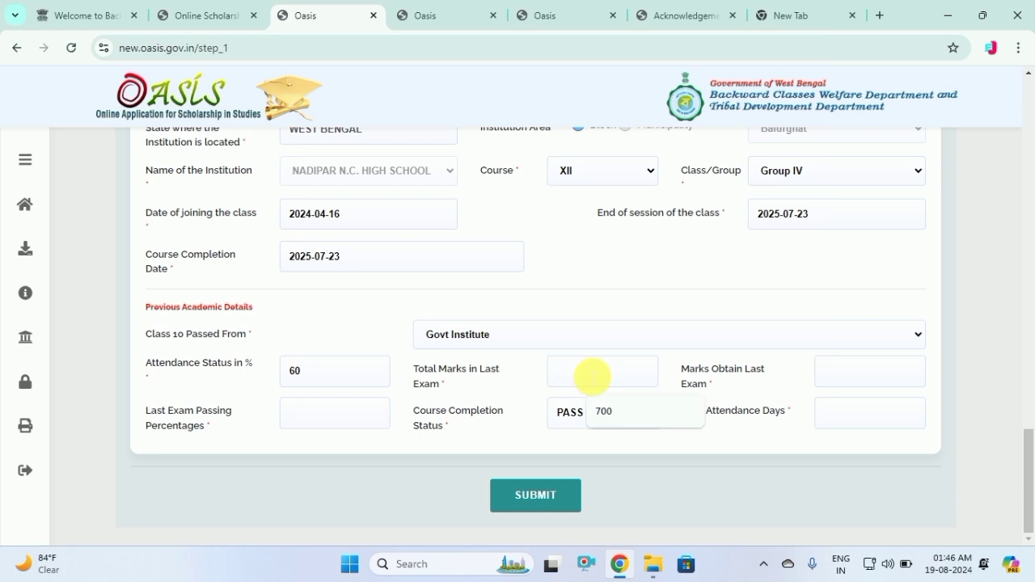
type("500")
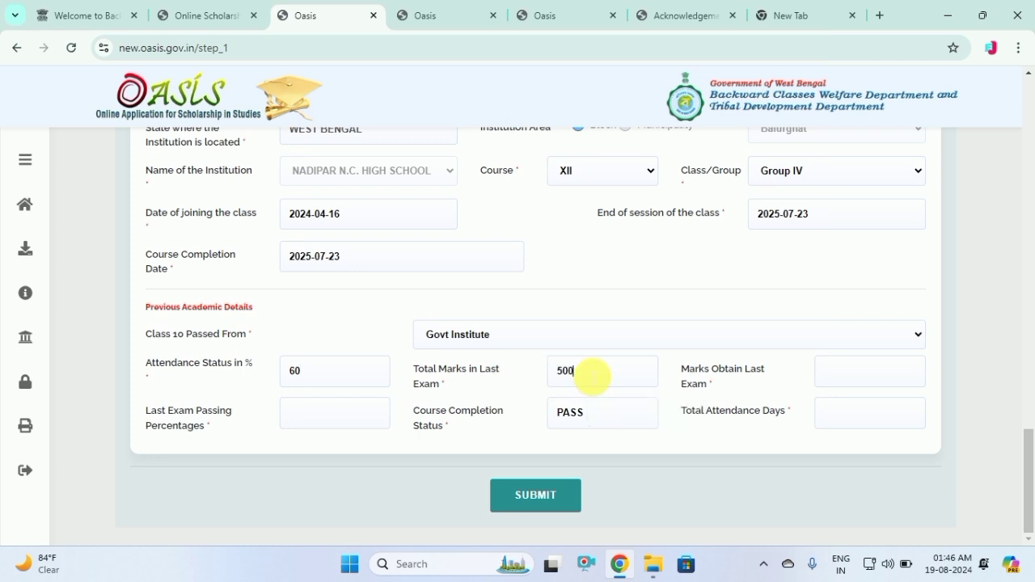
left_click(846, 377)
type("300")
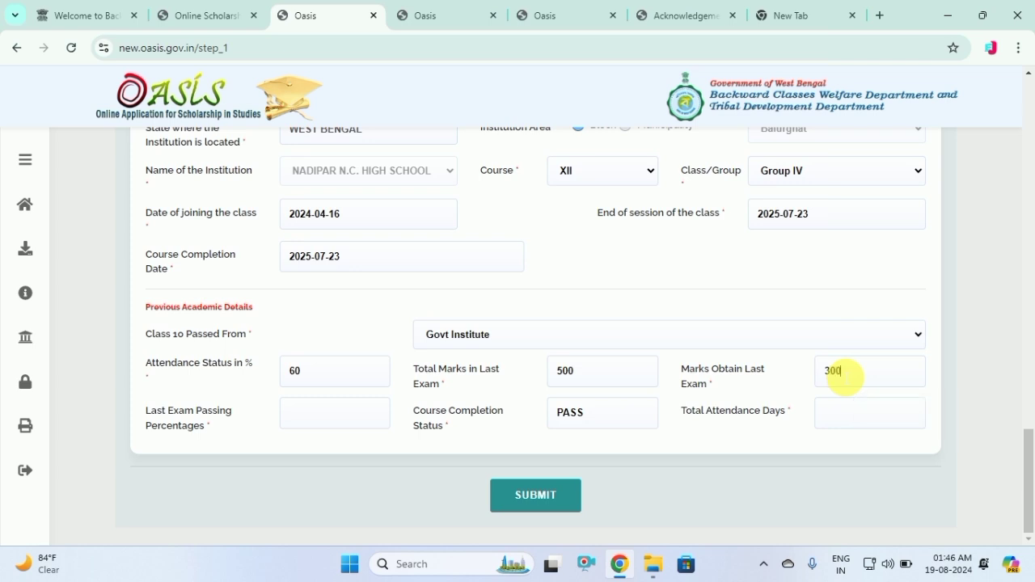
left_click(345, 421)
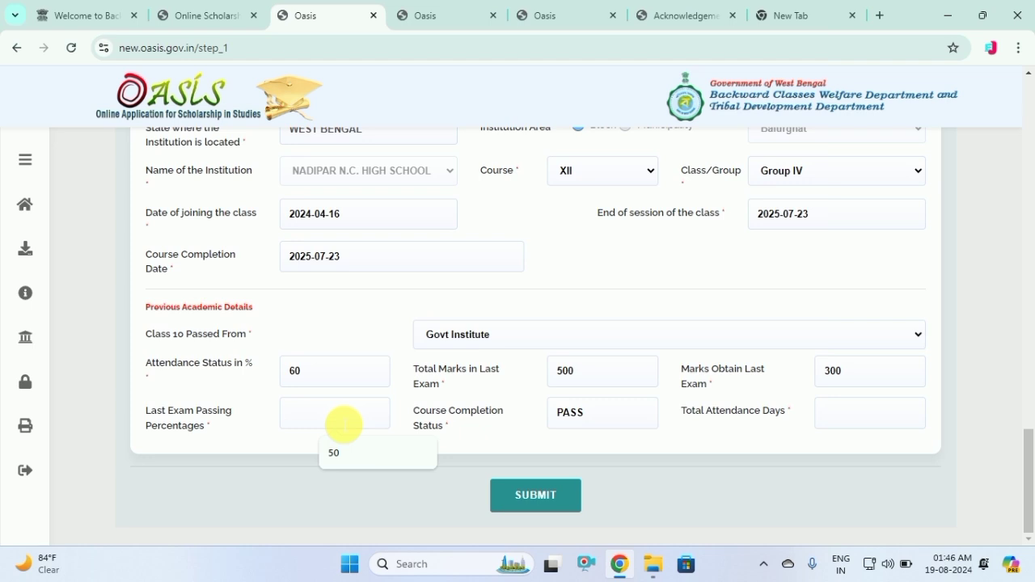
type("60")
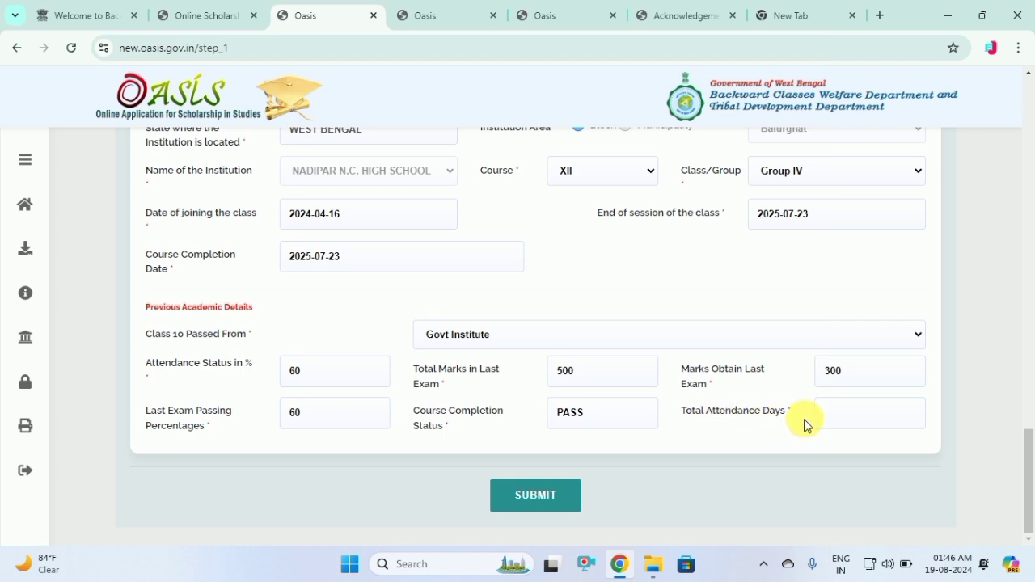
Enter 226 as the total attendance days
left_click(859, 418)
type("2")
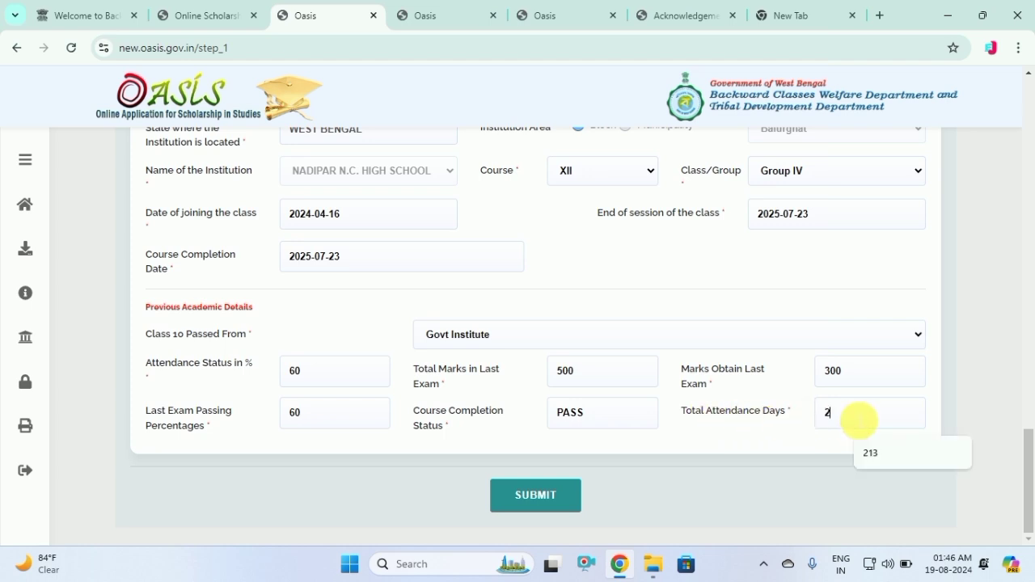
type("13")
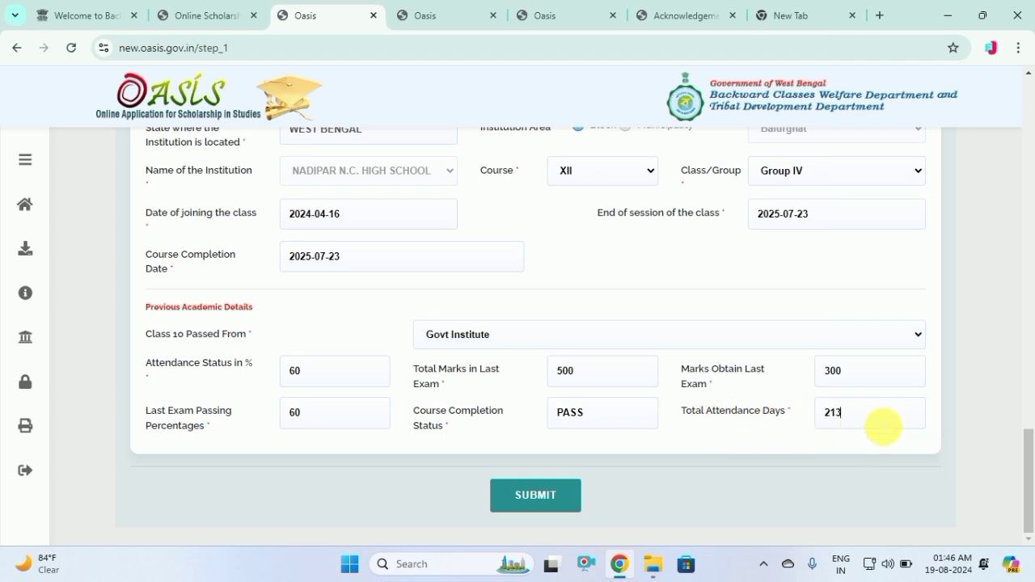
key("BackSpace")
key("BackSpace")
type("26")
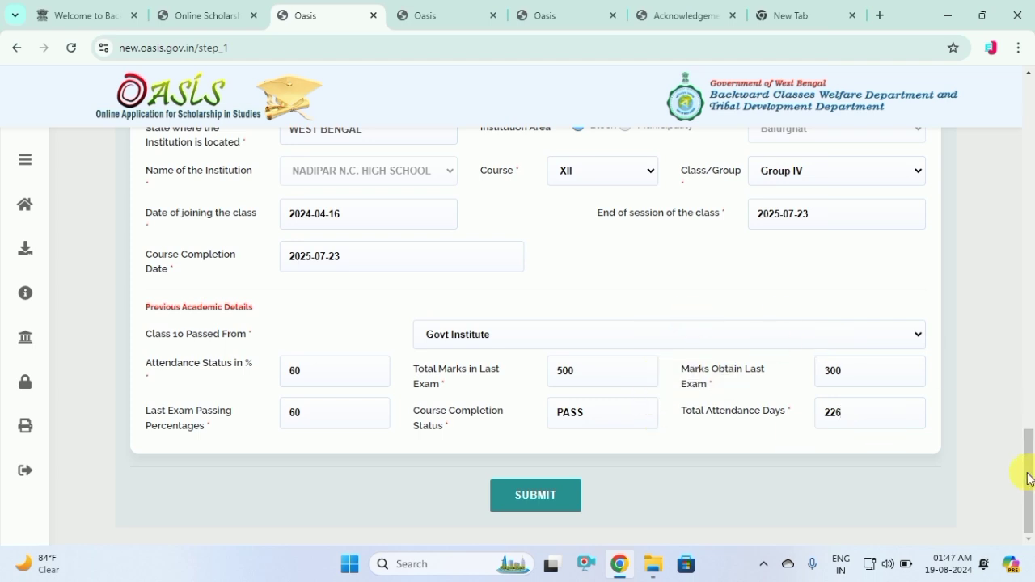
Submit Step 1 and tick both Aadhaar bank declarations on Step 2
left_click(538, 495)
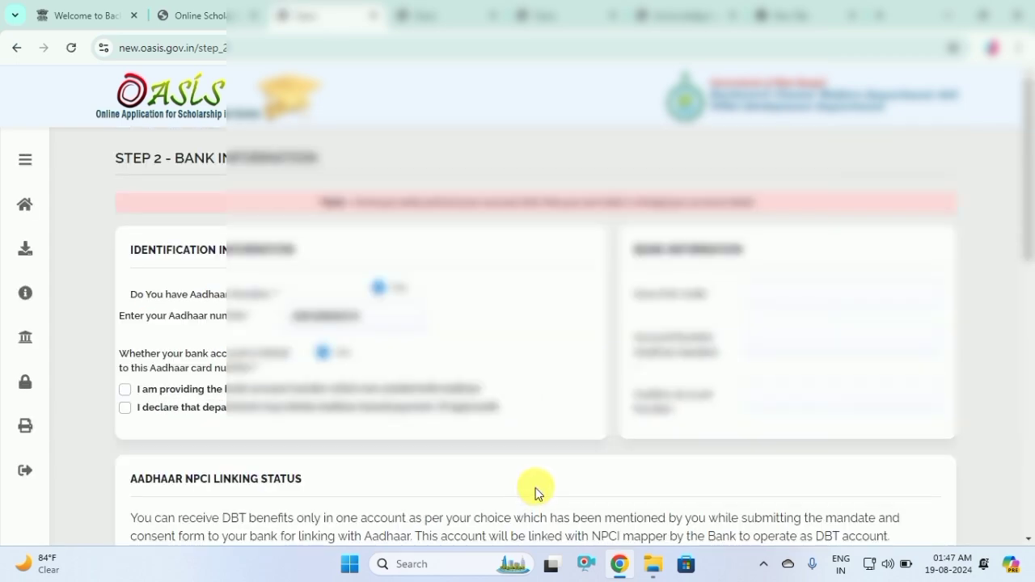
left_click(126, 391)
left_click(124, 407)
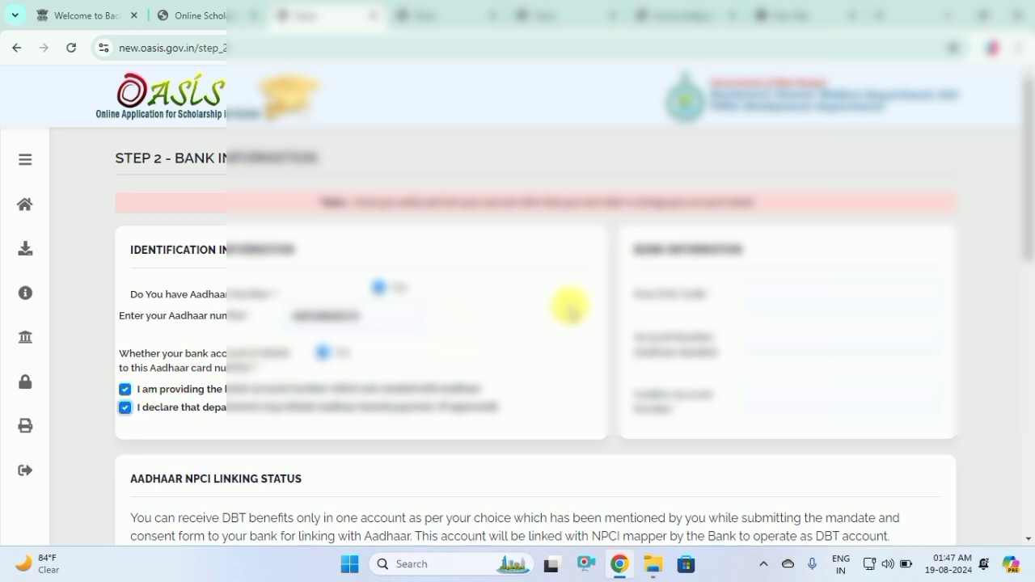
Fill the bank IFSC code from the saved suggestion
left_click(798, 291)
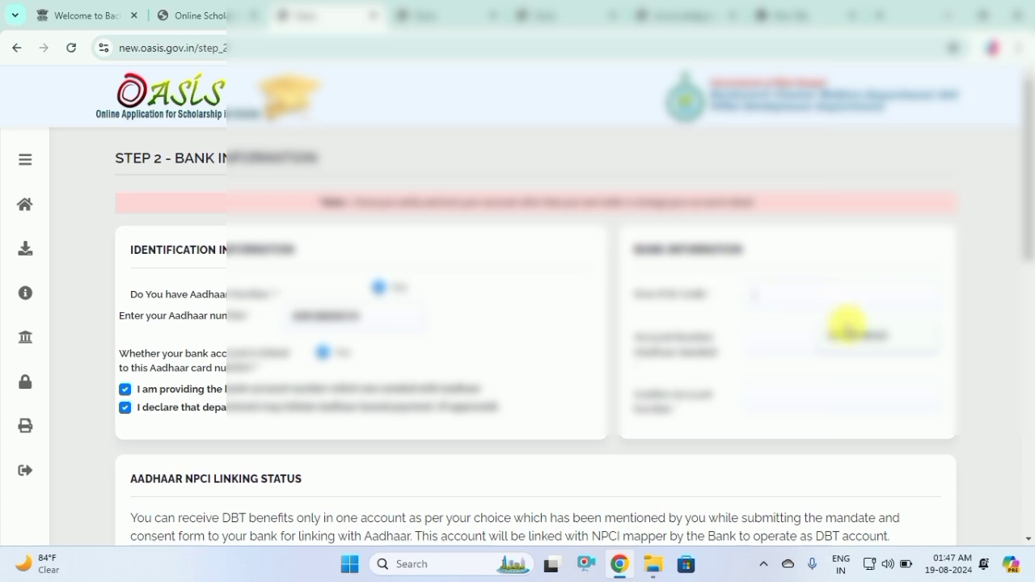
left_click(848, 327)
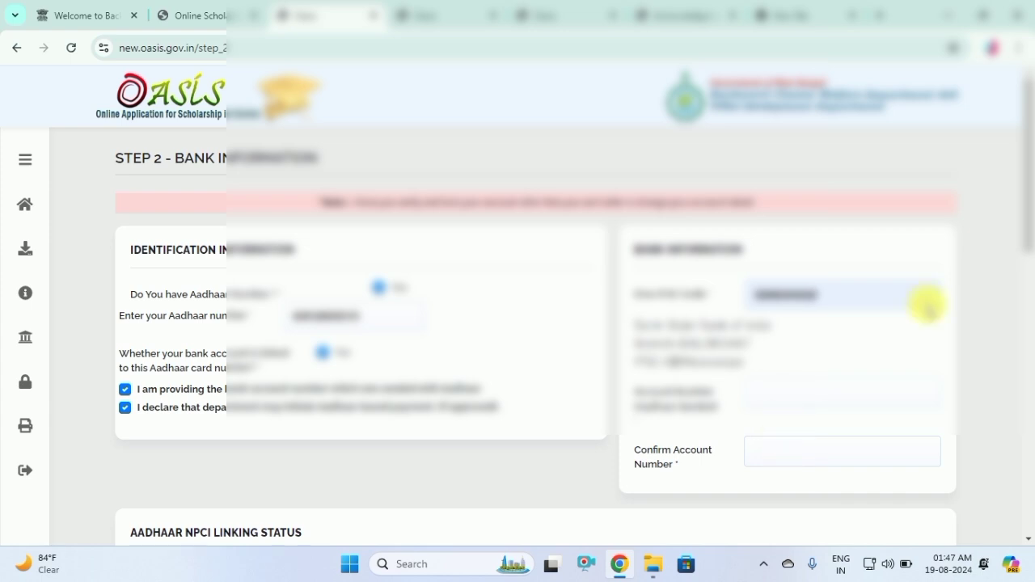
left_click_drag(1028, 185, 1028, 324)
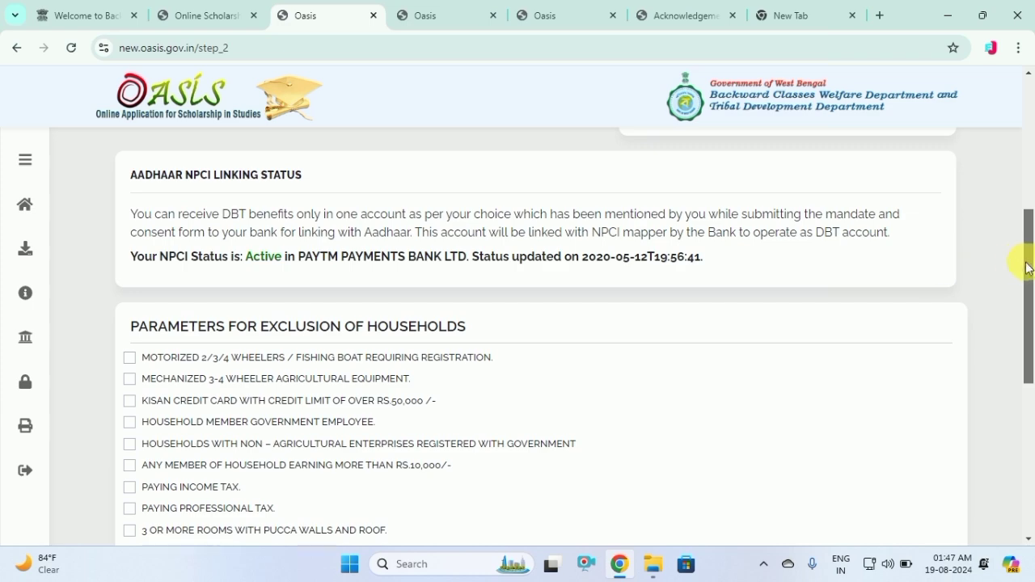
Tick MANUAL CASUAL LABOUR under household sources of income
left_click_drag(1026, 266, 1029, 433)
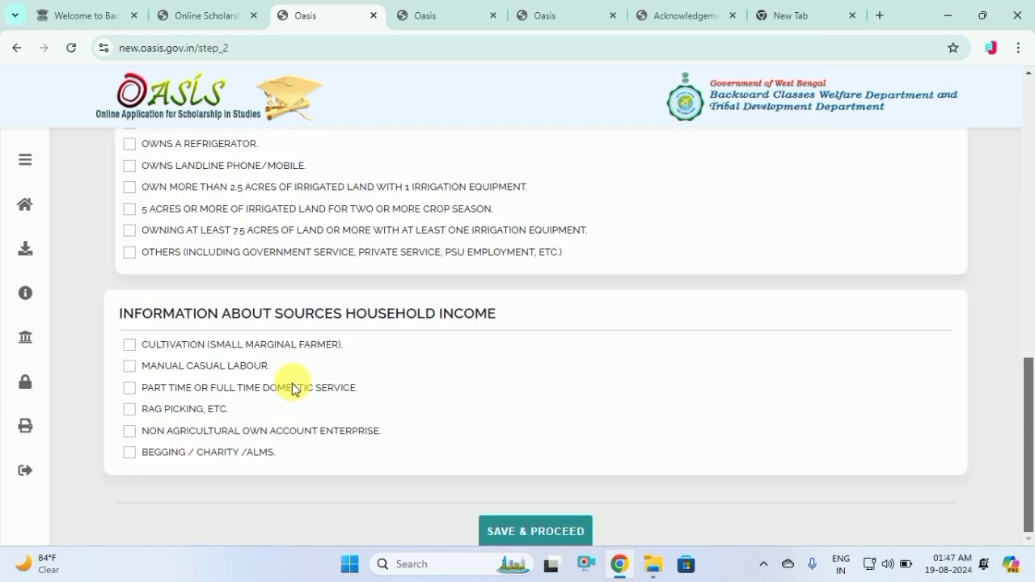
left_click(130, 365)
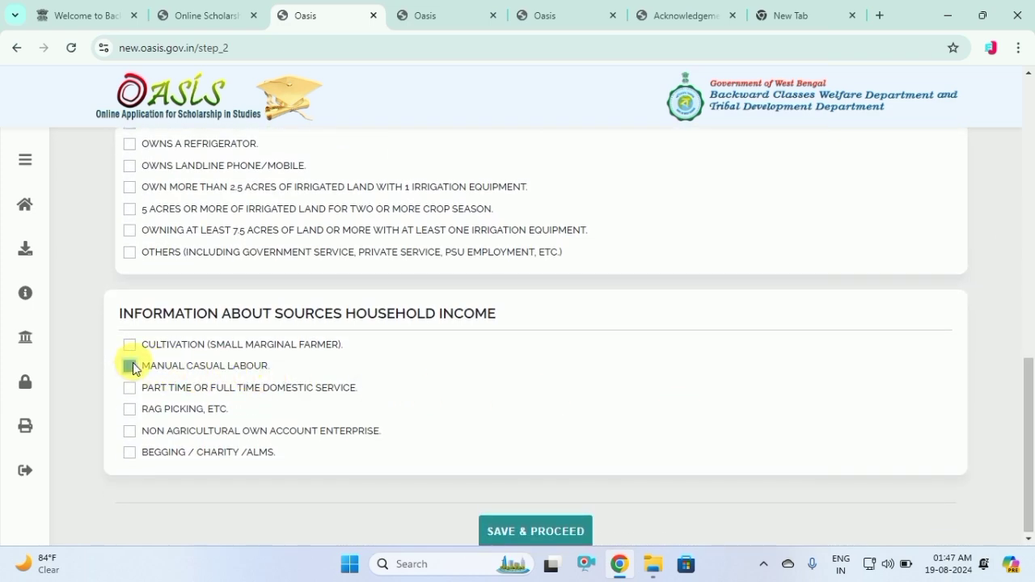